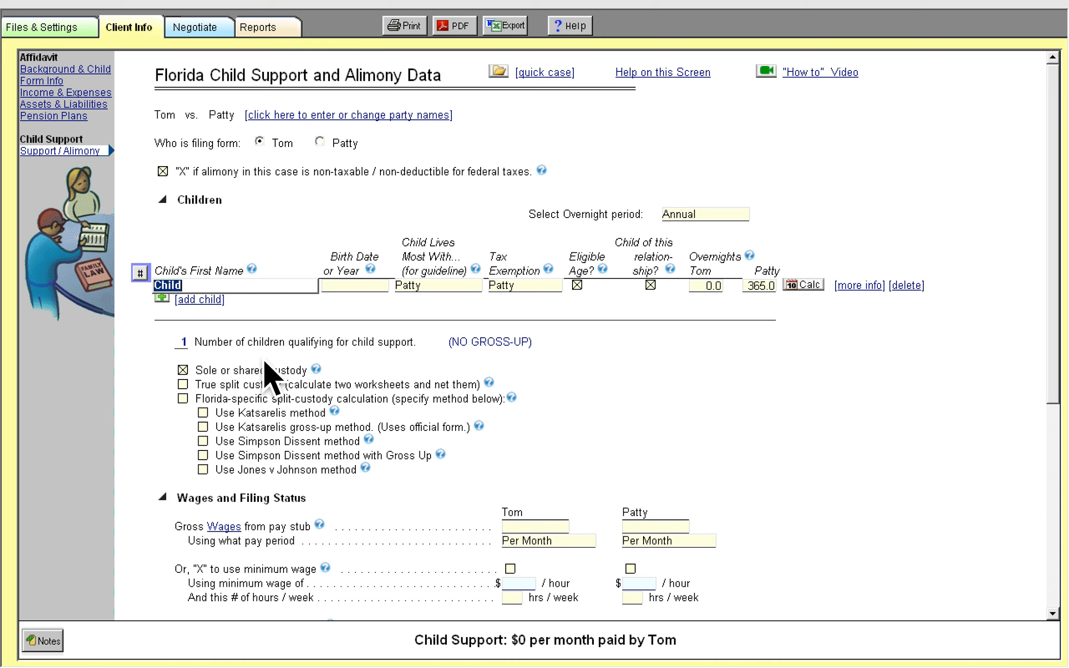
{"action": "left_click", "coordinate": [347, 286]}
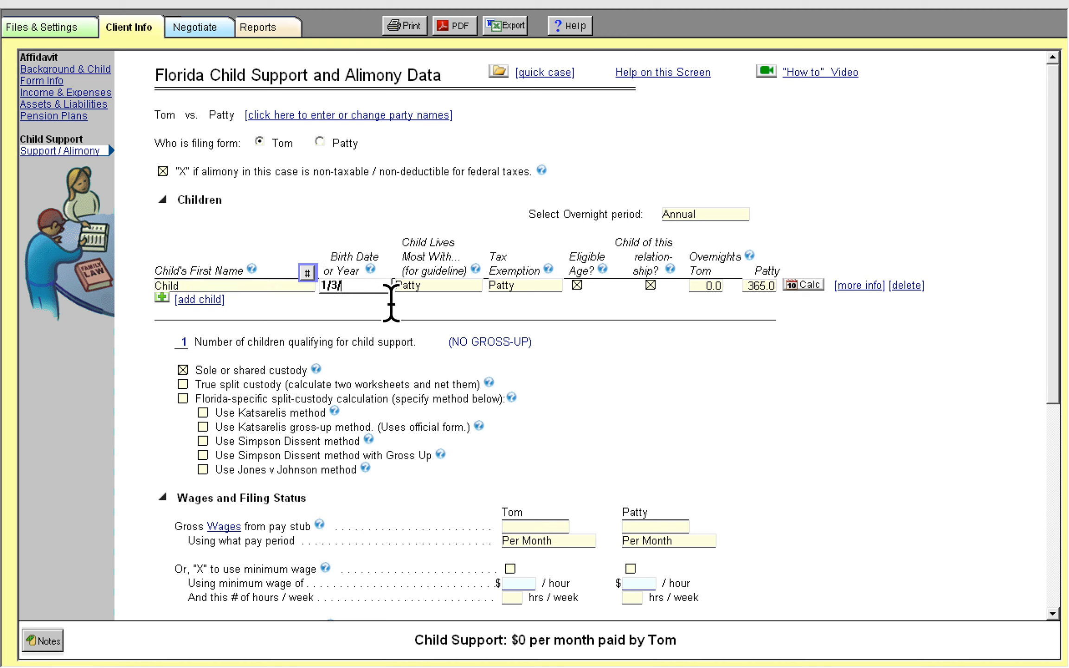
{"action": "left_click", "coordinate": [449, 286]}
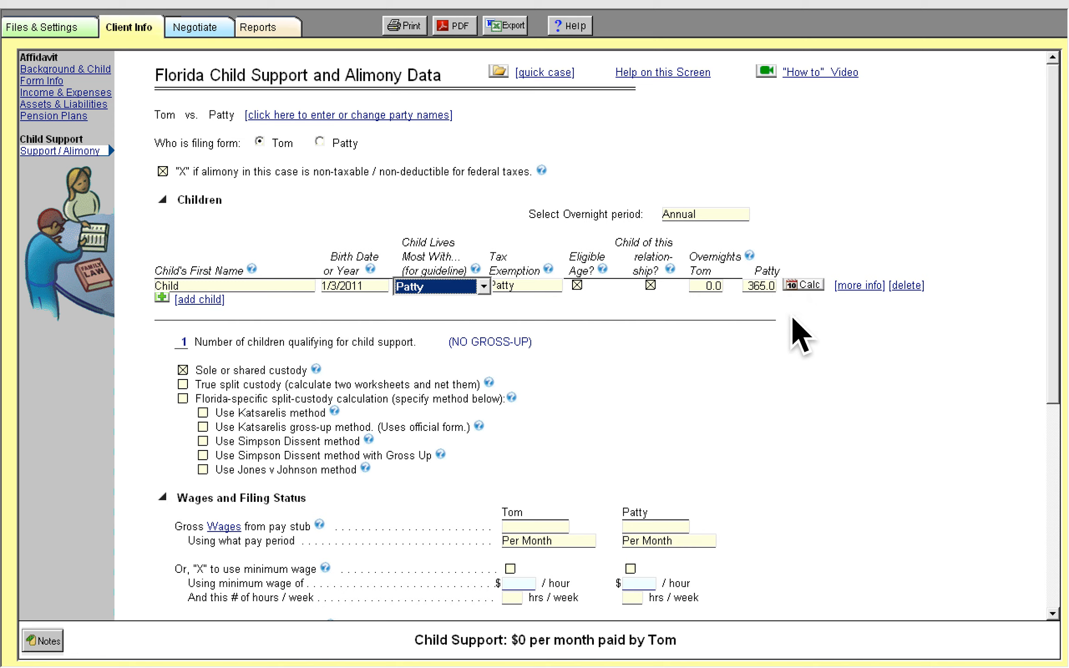
{"action": "left_click", "coordinate": [535, 297]}
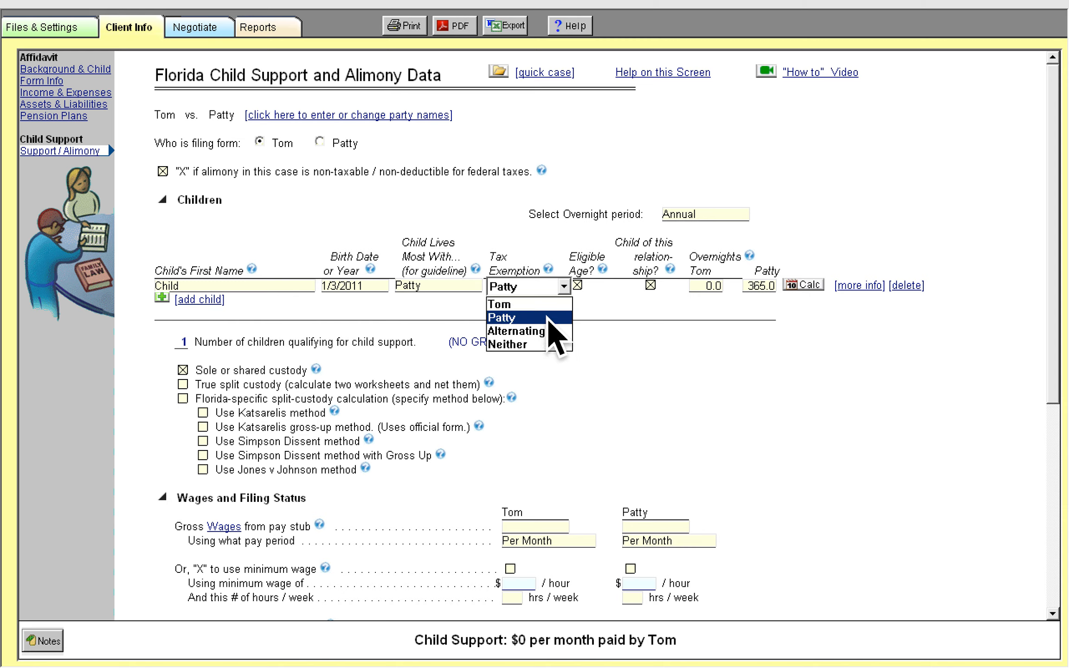
{"action": "left_click", "coordinate": [547, 318]}
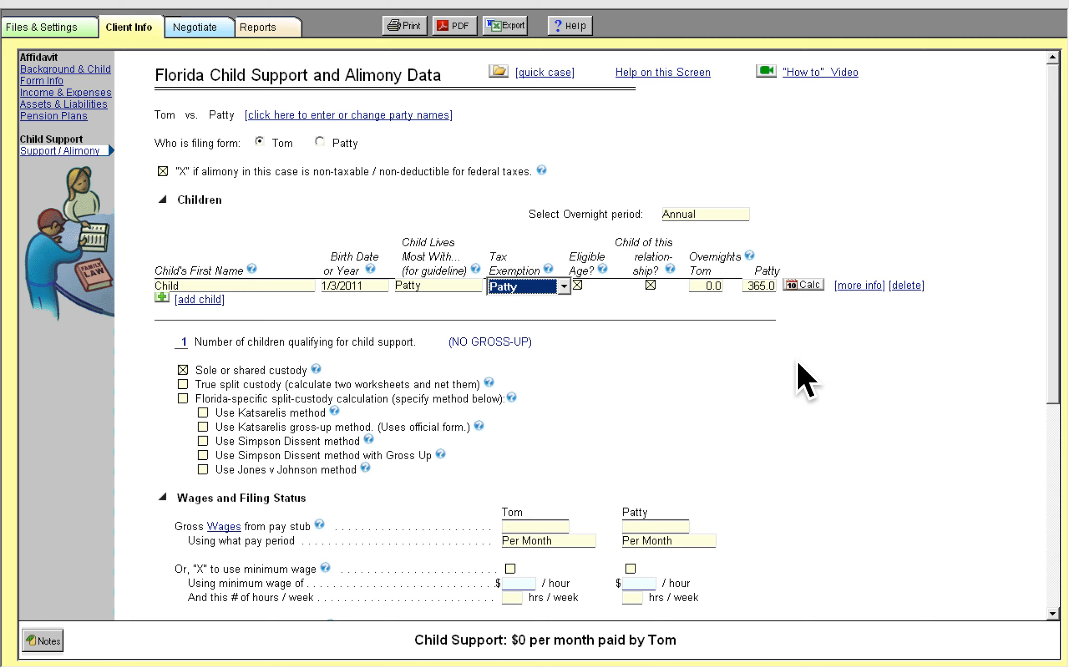
{"action": "left_click", "coordinate": [224, 309]}
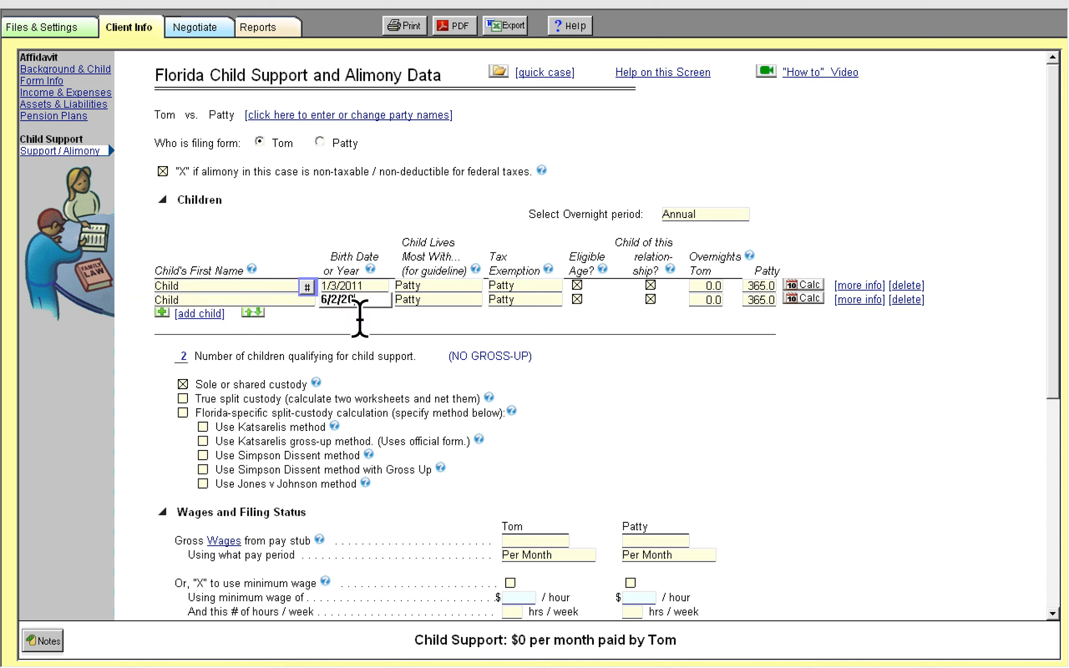
{"action": "key", "text": "Tab"}
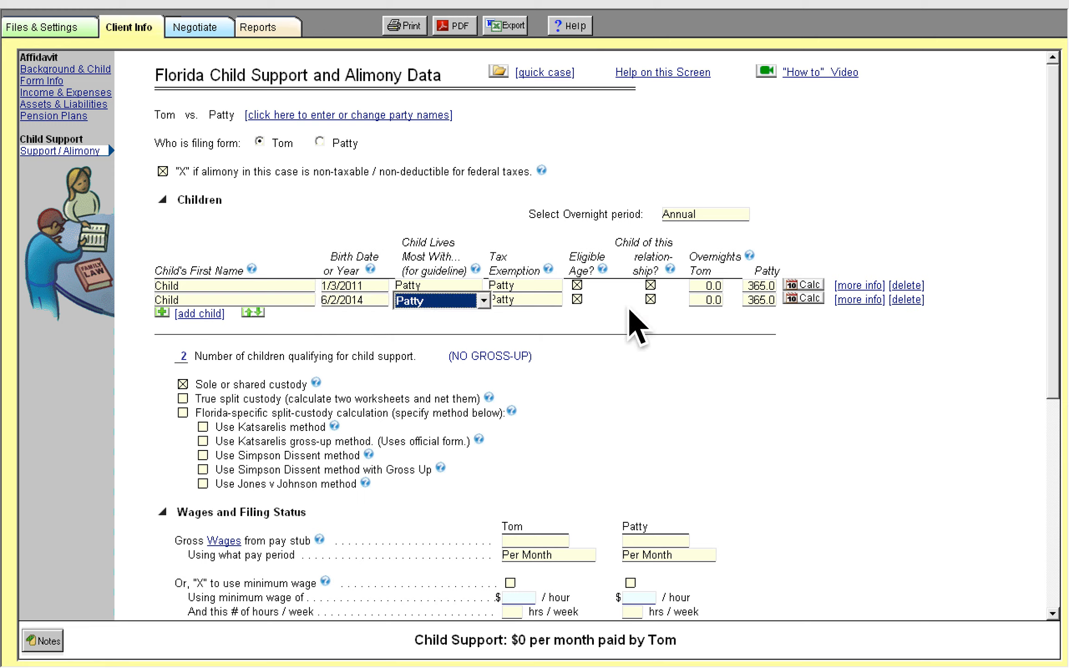
Set Tom's annual overnights to 80 for both children
{"action": "left_click", "coordinate": [718, 298]}
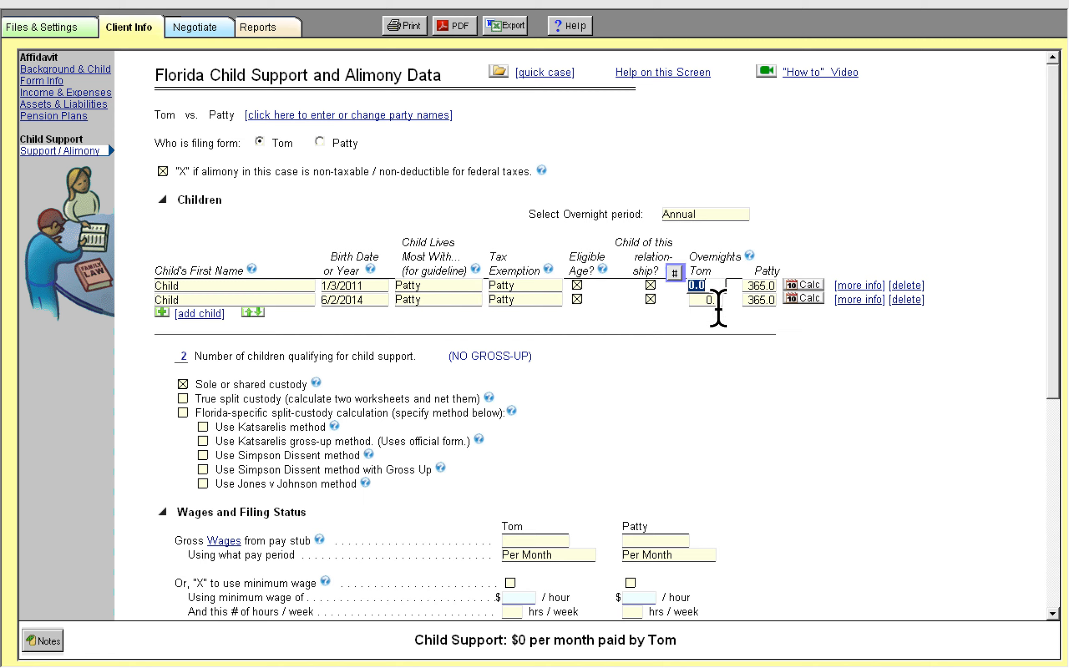
{"action": "left_click", "coordinate": [719, 288]}
{"action": "key", "text": "Tab"}
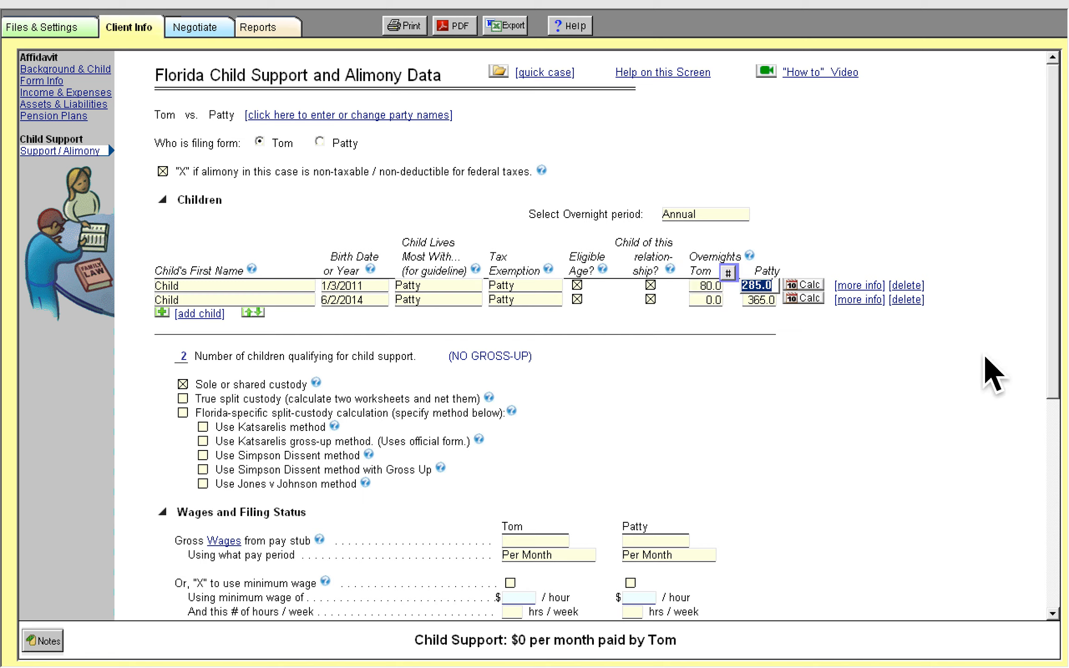
{"action": "left_click", "coordinate": [717, 301]}
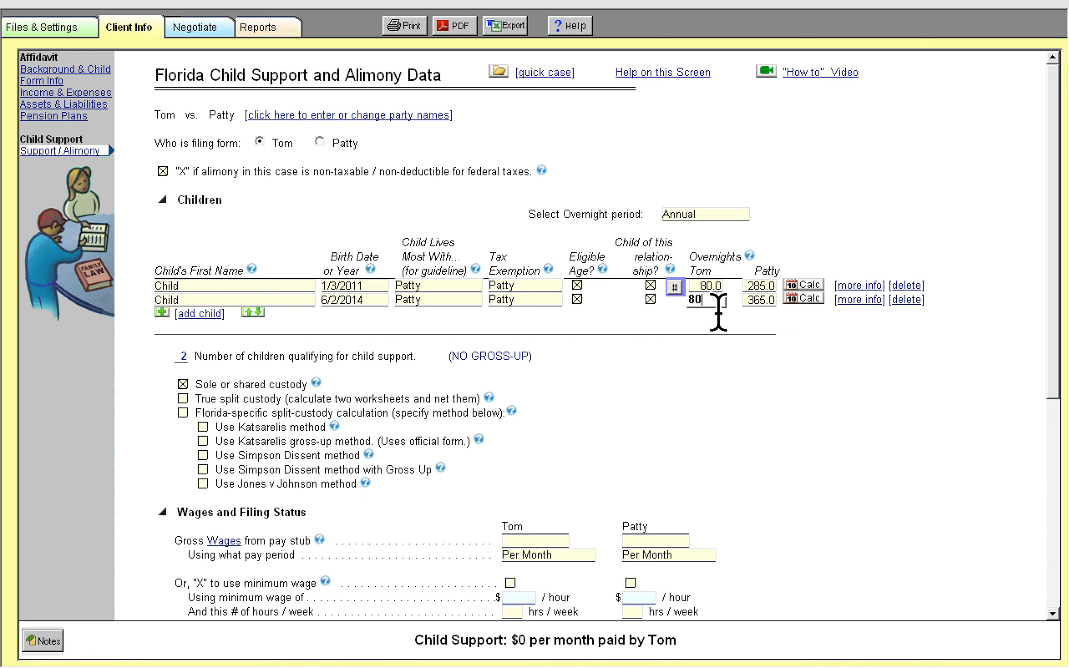
{"action": "type", "text": "80"}
{"action": "key", "text": "Tab"}
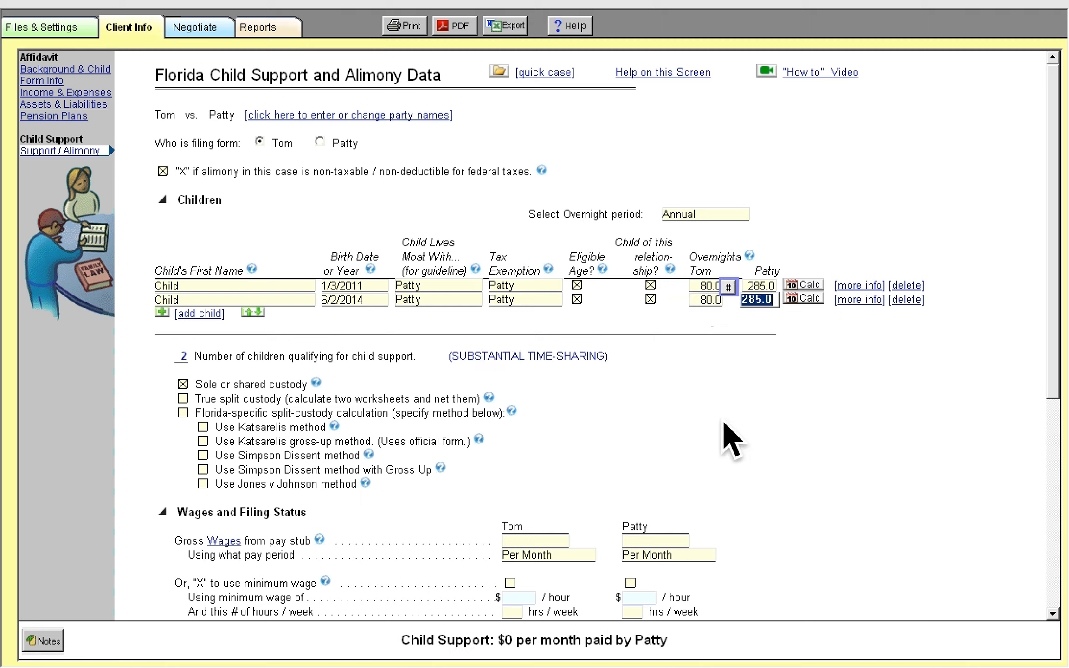
Set Tom's annual overnights to 182.5 for both children
{"action": "left_click", "coordinate": [712, 287]}
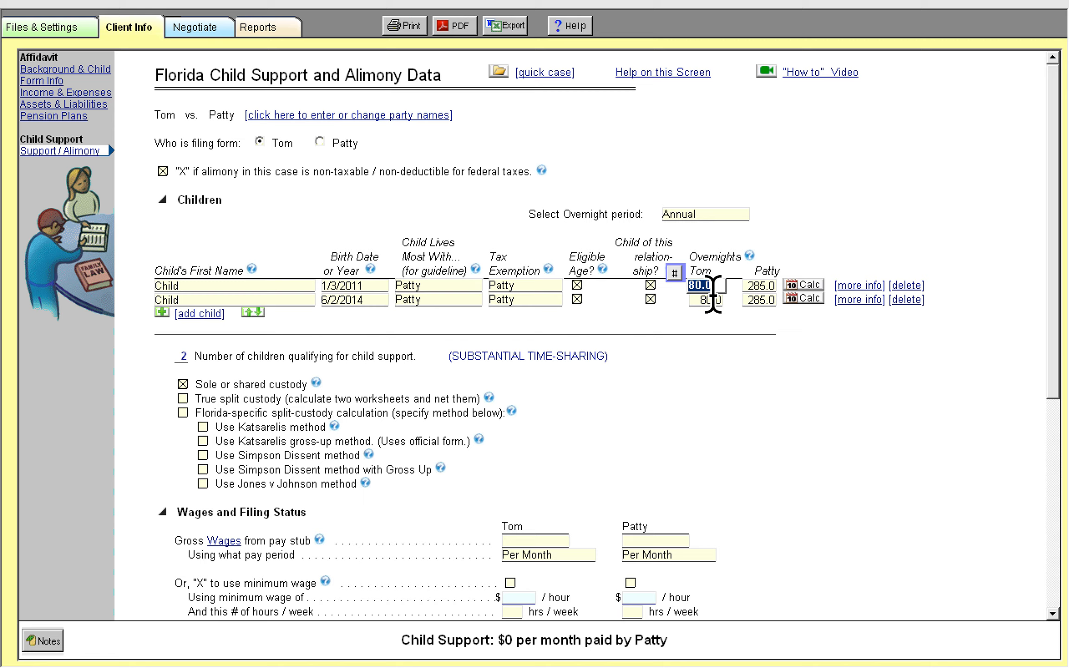
{"action": "type", "text": "182.5"}
{"action": "left_click", "coordinate": [710, 304]}
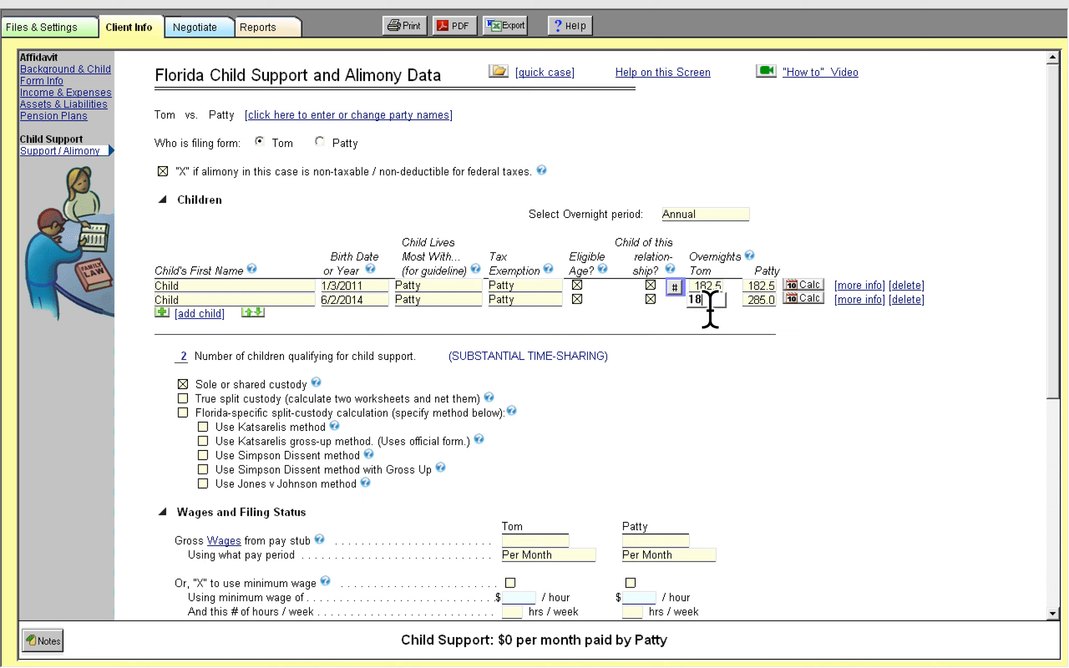
{"action": "key", "text": "Tab"}
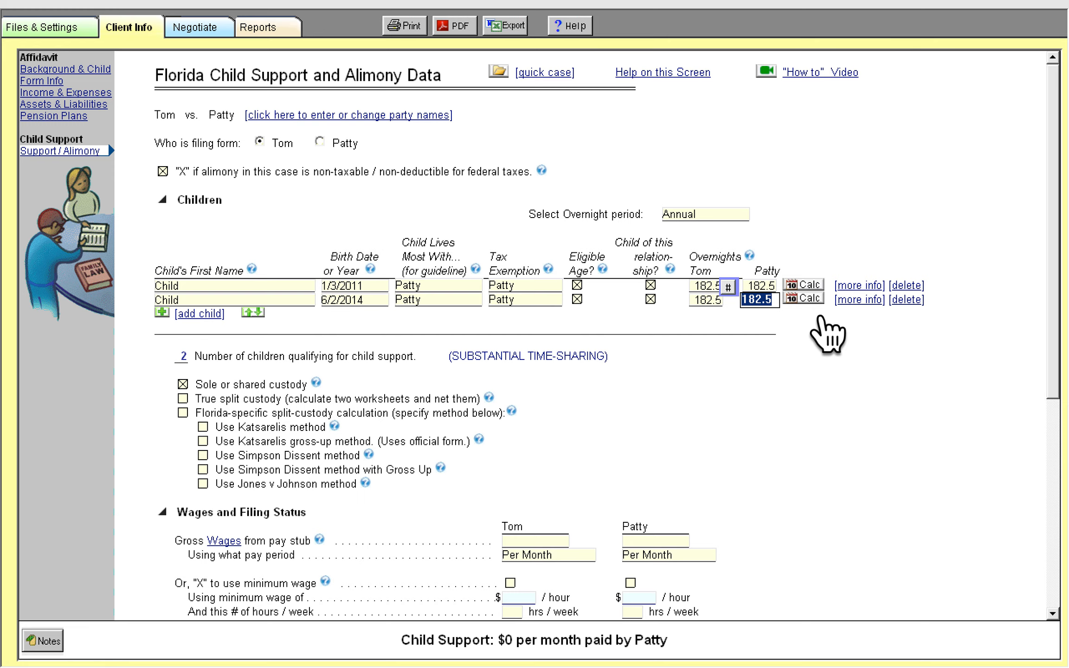
Calculate the second child's overnights with 2 overnights per week plus 30 additional per year, and save
{"action": "left_click", "coordinate": [803, 298]}
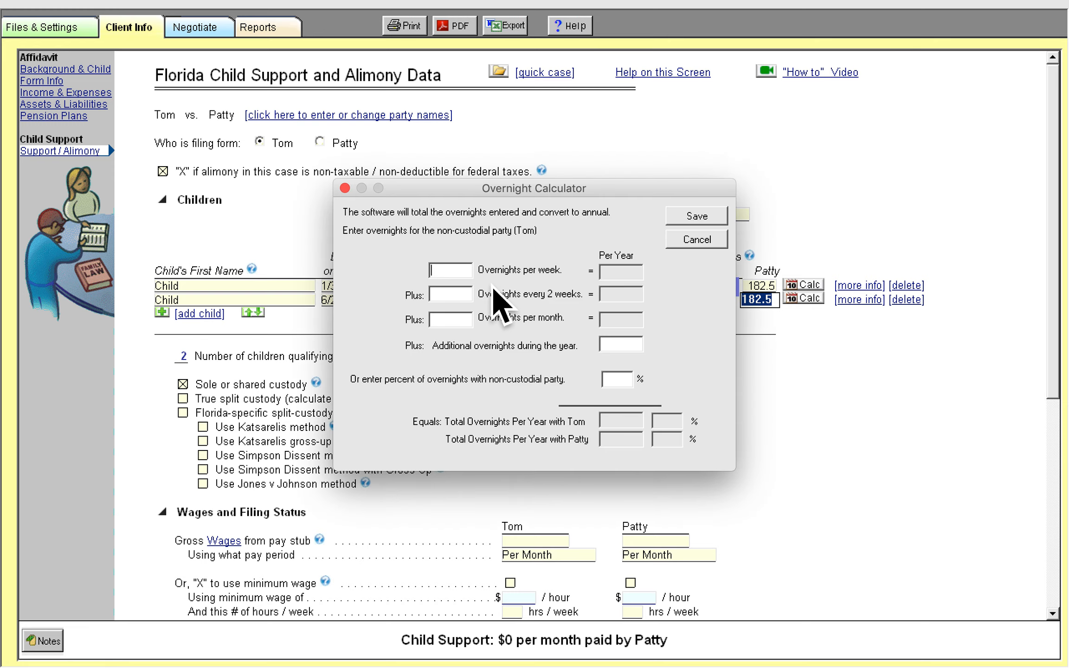
{"action": "type", "text": "2"}
{"action": "left_click", "coordinate": [619, 343]}
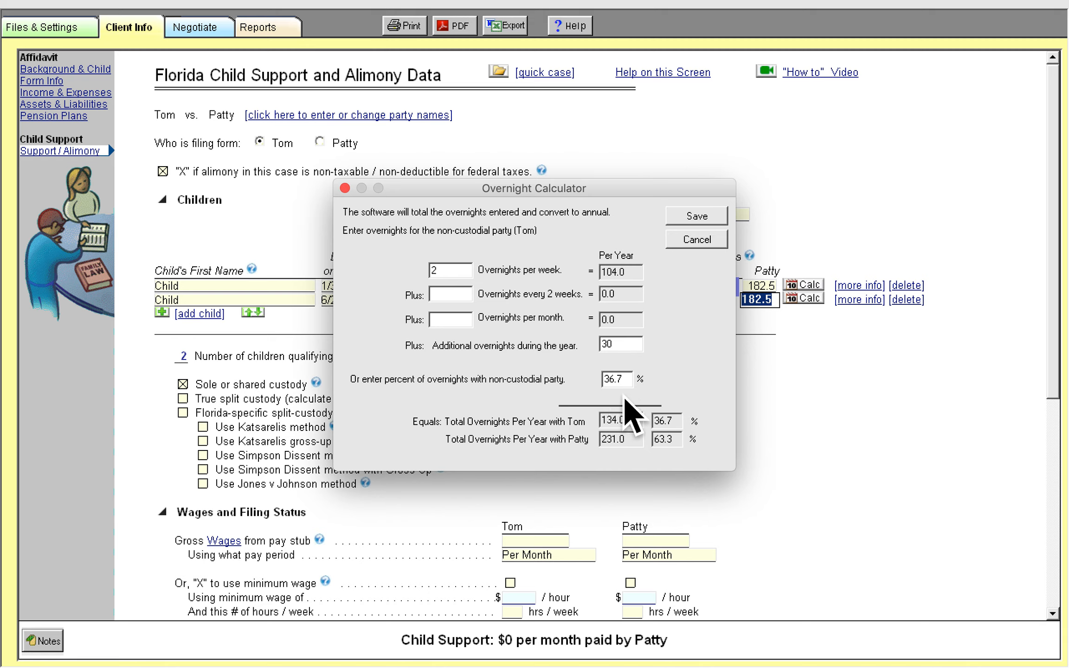
{"action": "left_click", "coordinate": [713, 221]}
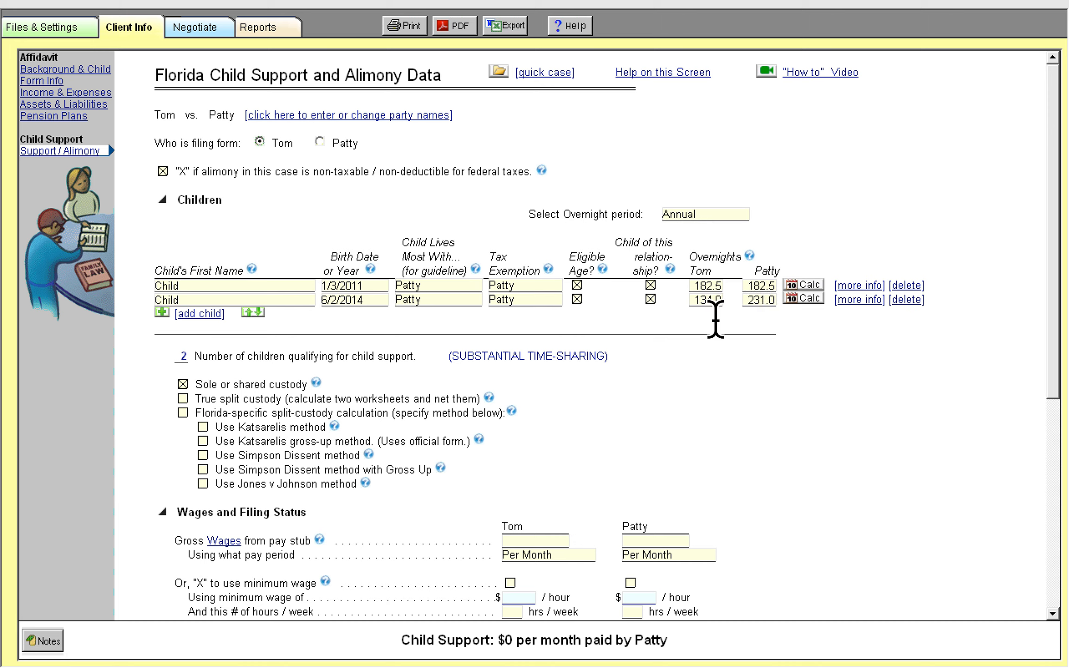
Set Tom's overnights for the first child to 200
{"action": "left_click", "coordinate": [761, 300]}
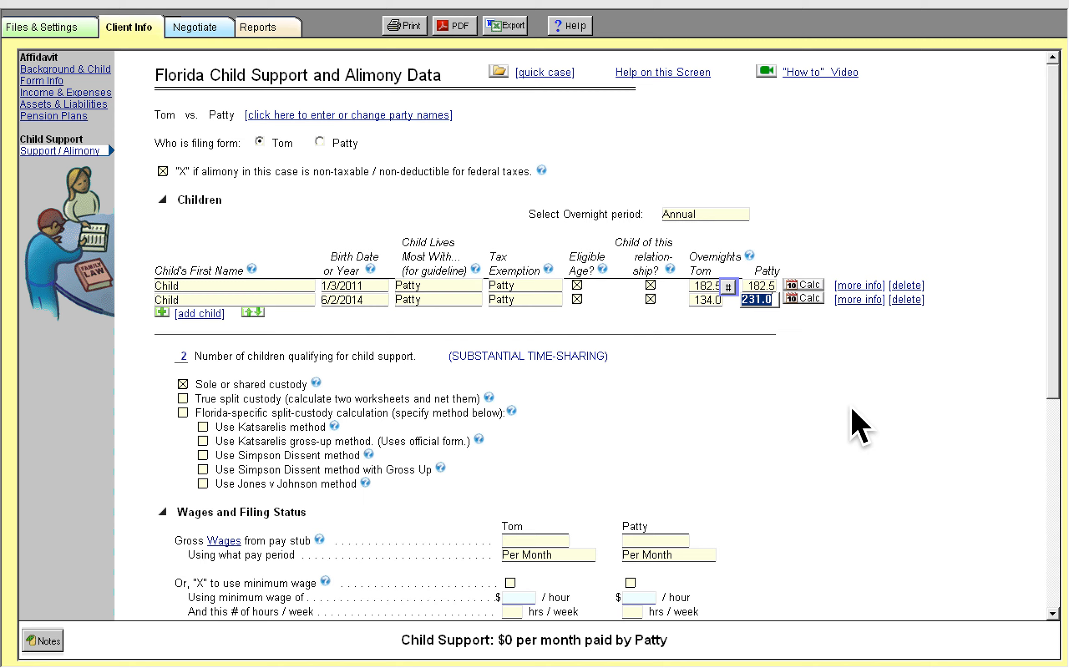
{"action": "left_click", "coordinate": [712, 286]}
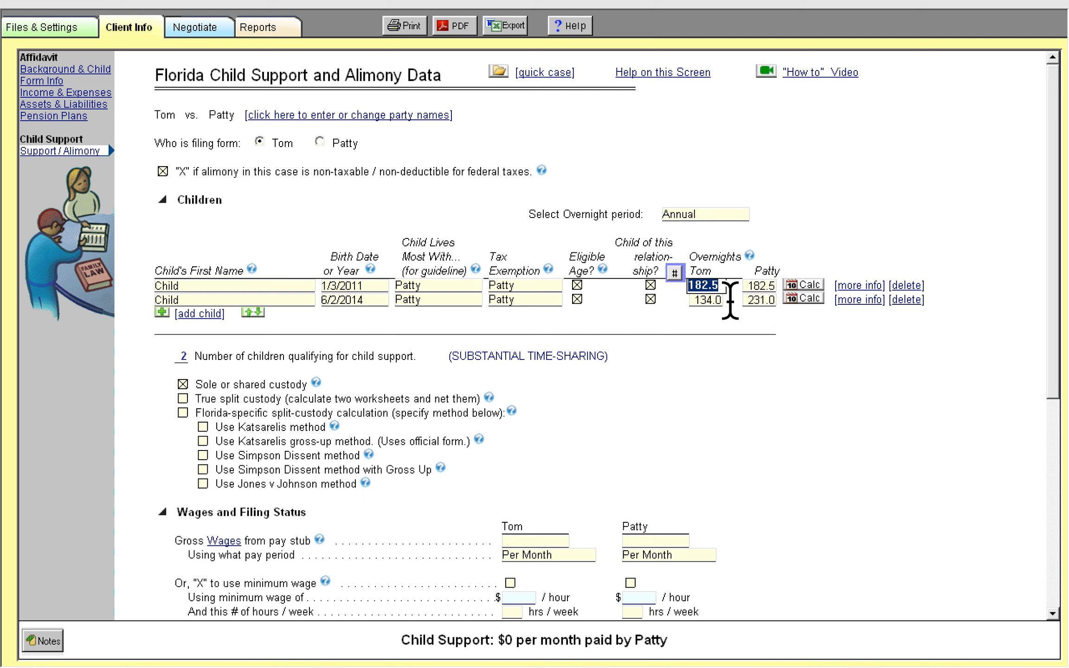
{"action": "type", "text": "200"}
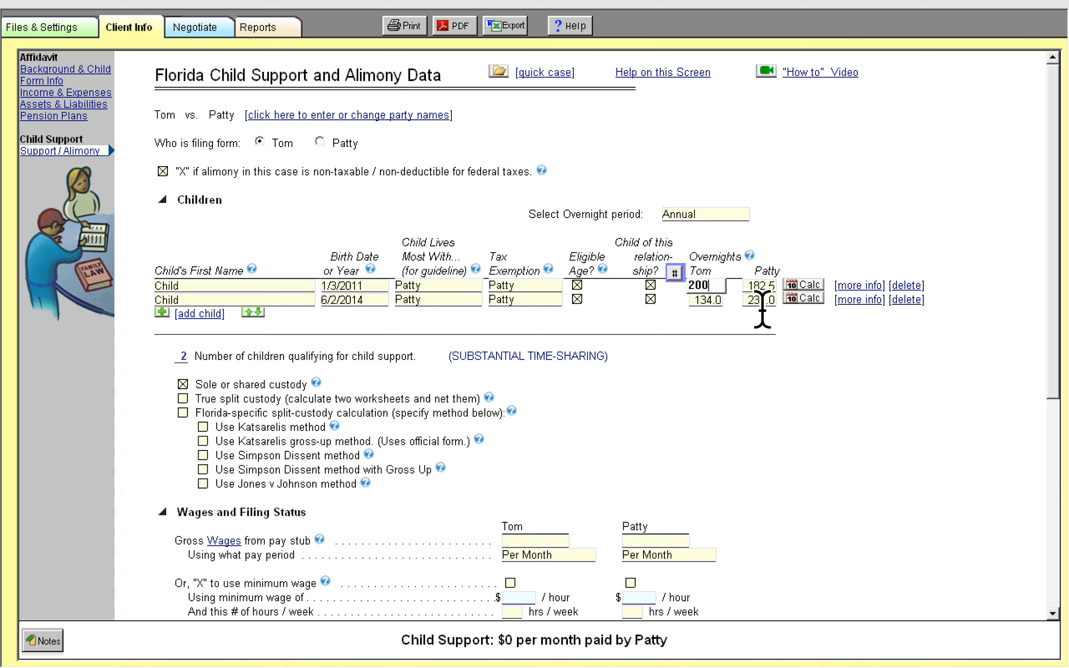
{"action": "left_click", "coordinate": [756, 301]}
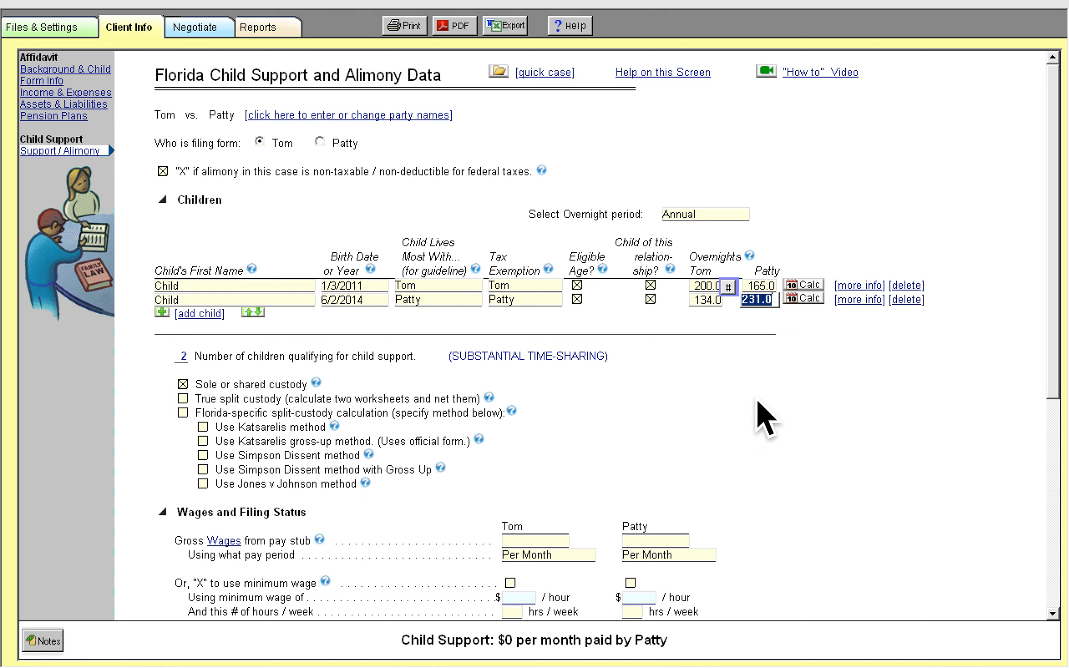
Open the help note on overnights, read it and close it
{"action": "left_click", "coordinate": [779, 375]}
{"action": "left_click", "coordinate": [749, 255]}
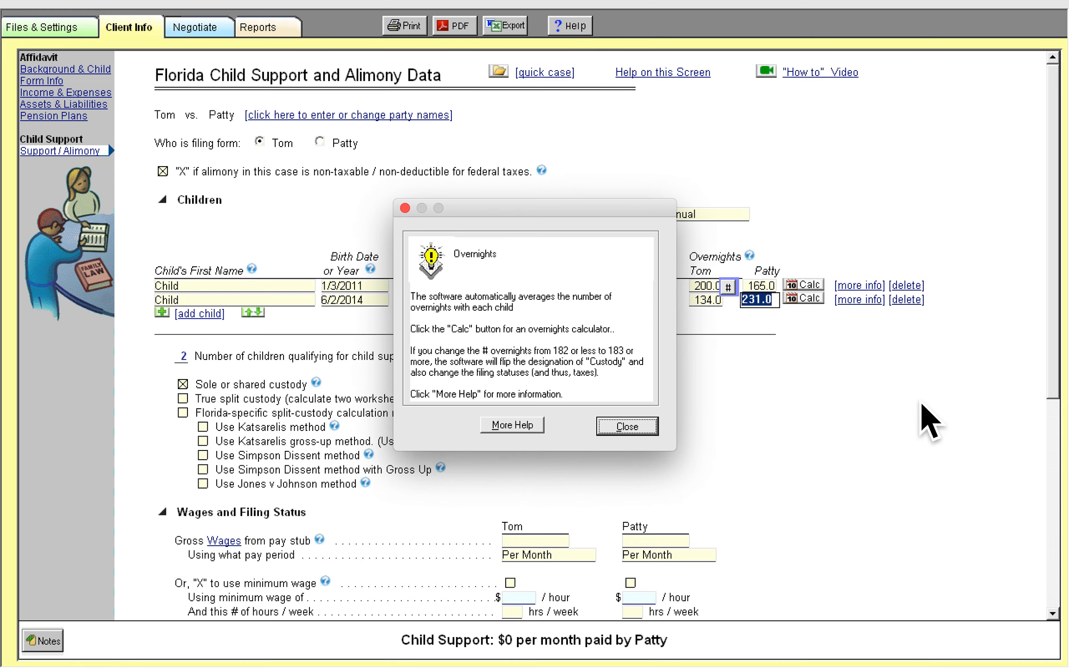
{"action": "left_click", "coordinate": [629, 427]}
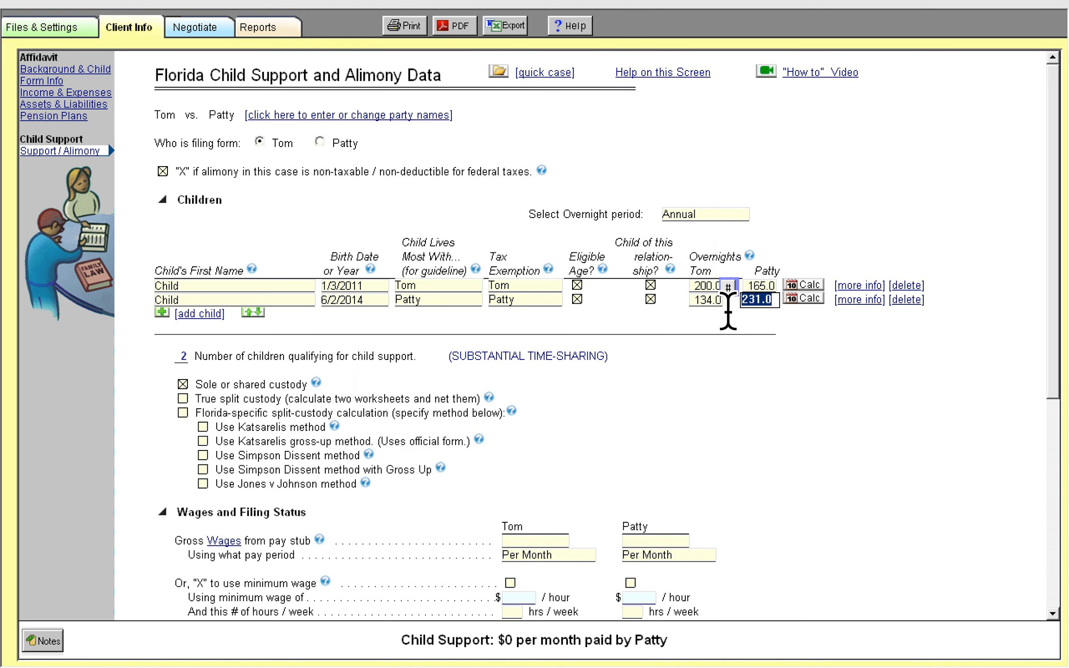
Set Tom's annual overnights to 80 for both children
{"action": "left_click", "coordinate": [714, 286]}
{"action": "type", "text": "80"}
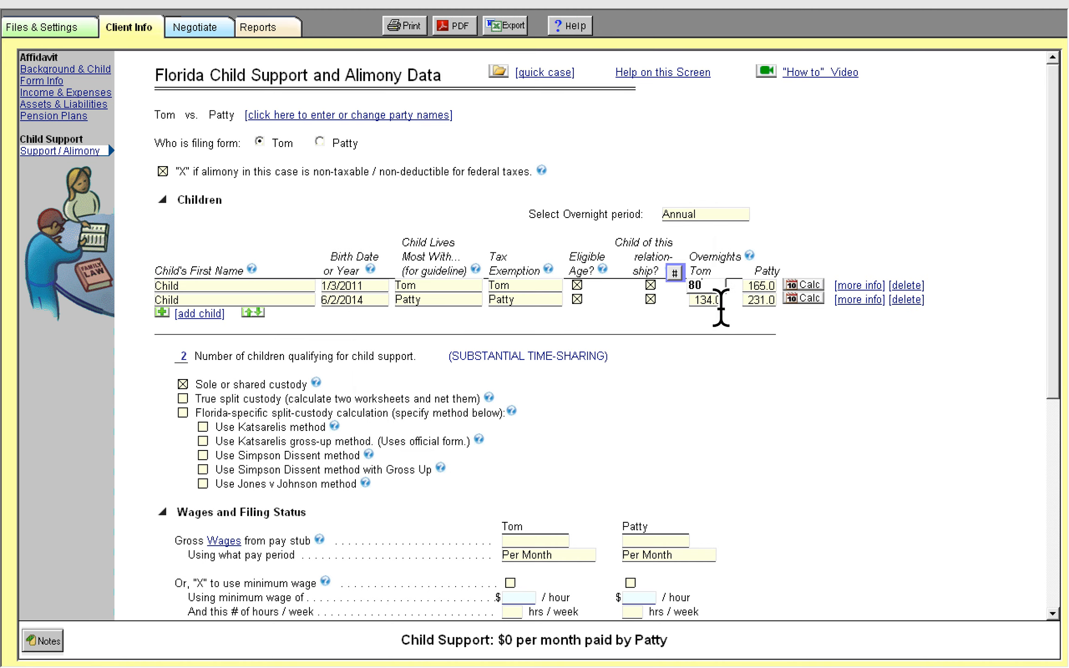
{"action": "left_click", "coordinate": [713, 301]}
{"action": "type", "text": "80"}
{"action": "key", "text": "Tab"}
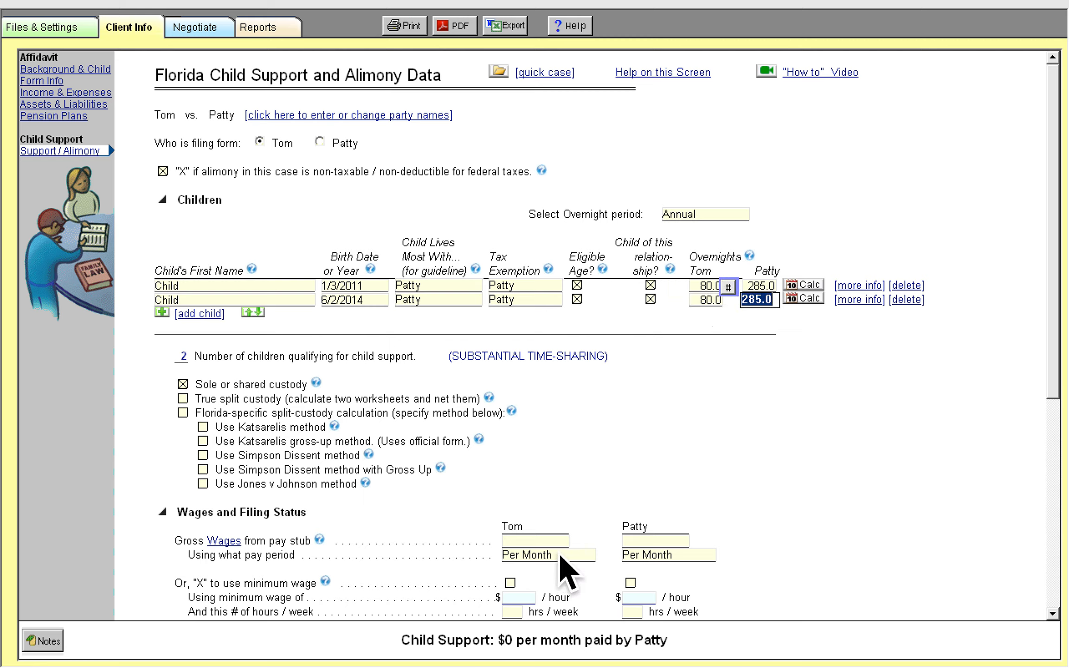
Enter Tom's gross wages of 6500 per month
{"action": "scroll", "coordinate": [910, 496], "scroll_direction": "down", "scroll_amount": 2}
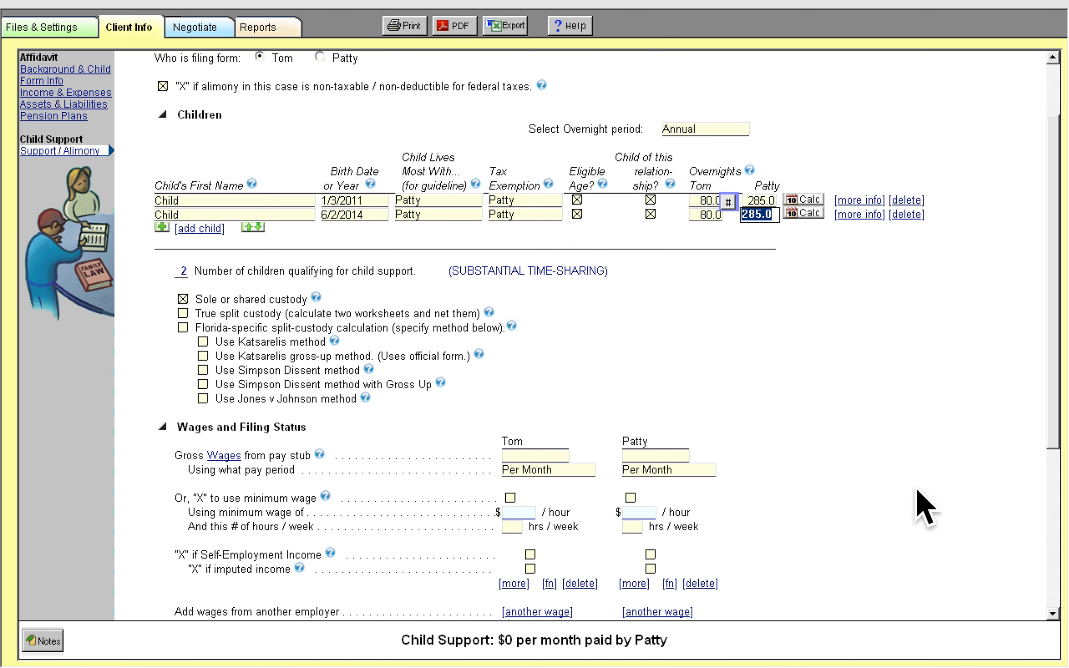
{"action": "left_click", "coordinate": [556, 457]}
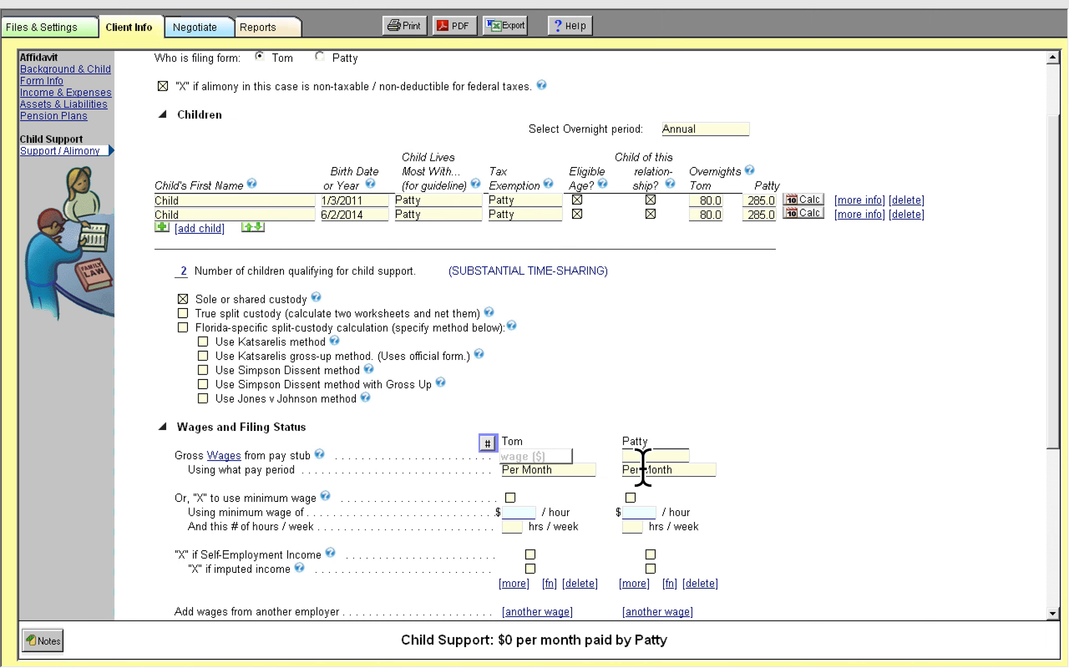
{"action": "left_click", "coordinate": [643, 457]}
{"action": "left_click", "coordinate": [544, 457]}
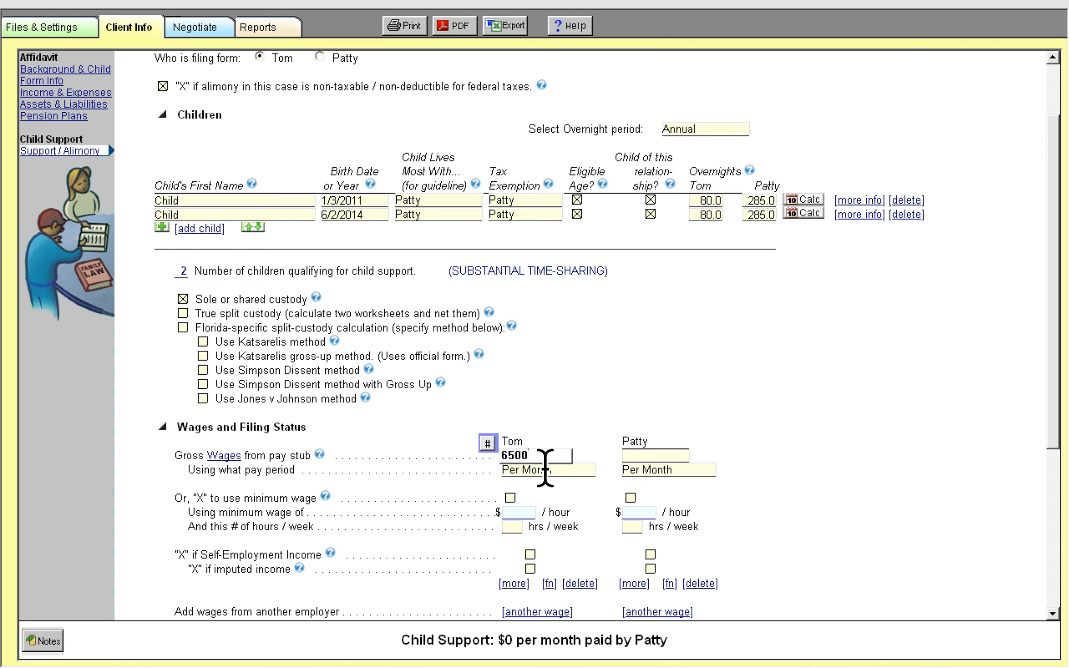
{"action": "key", "text": "Tab"}
Enter Patty's gross wages of 5,000 per month
{"action": "left_click", "coordinate": [680, 457]}
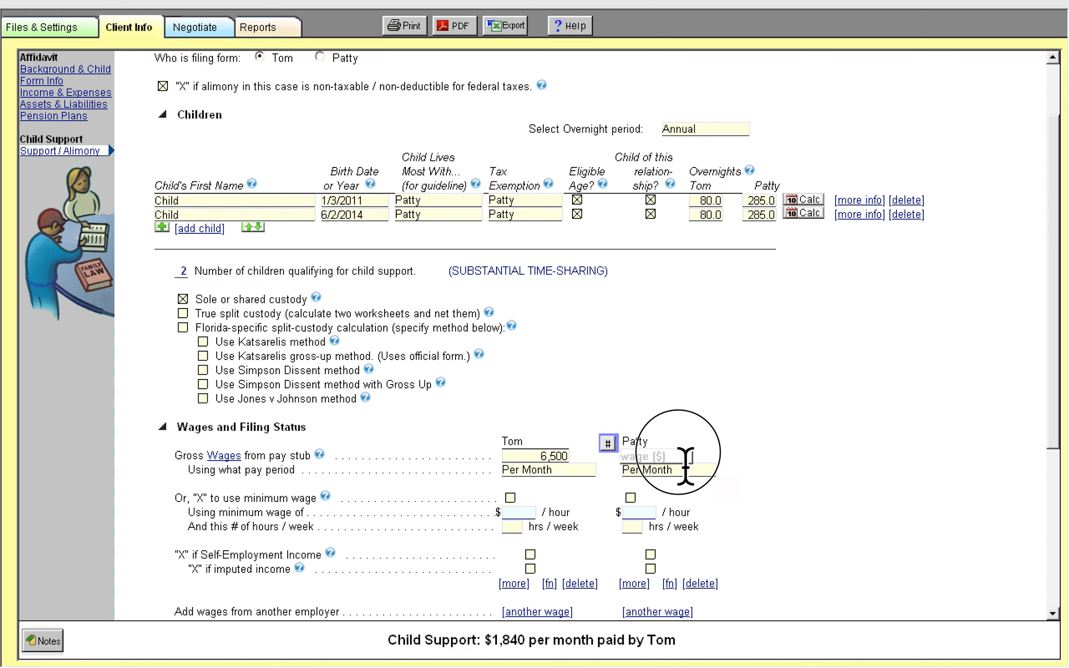
{"action": "scroll", "coordinate": [878, 448], "scroll_direction": "down", "scroll_amount": 1}
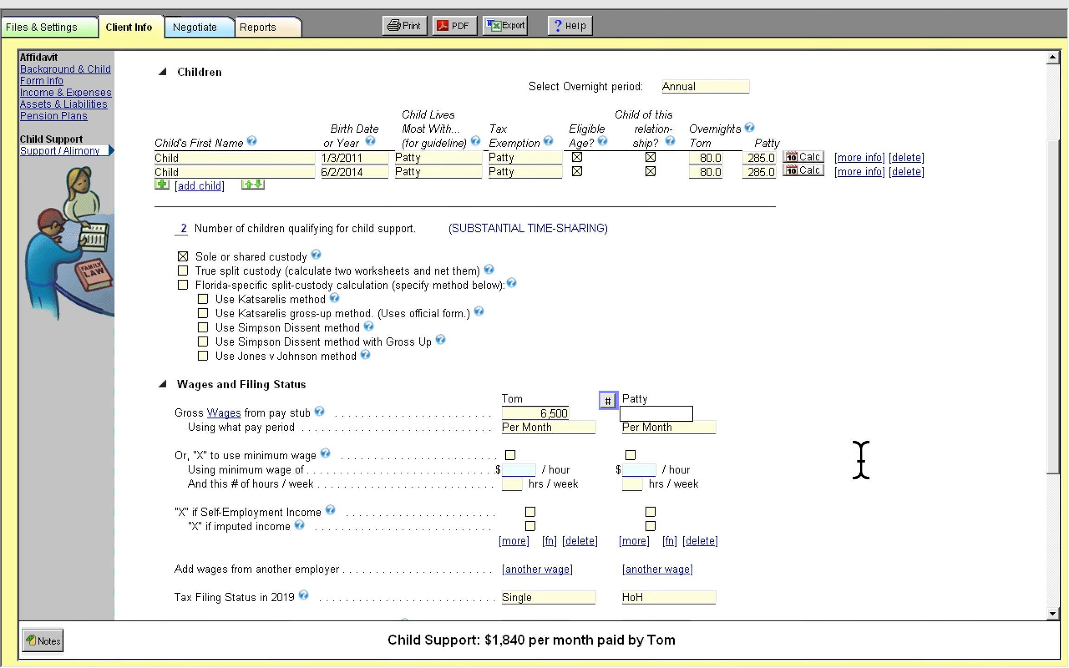
{"action": "type", "text": "5"}
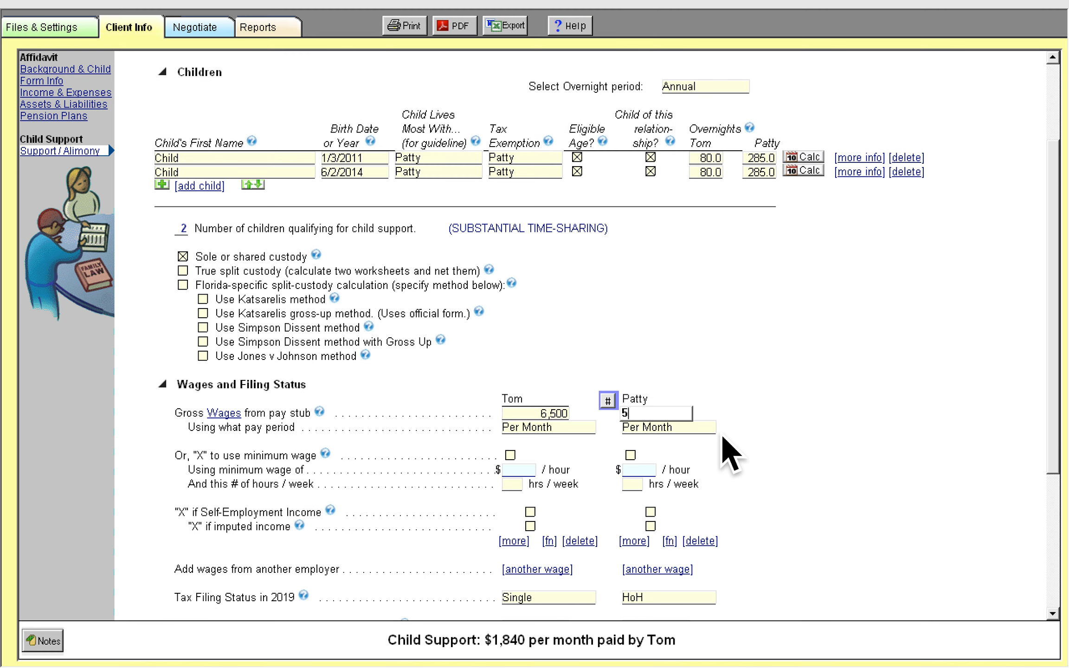
{"action": "type", "text": ",00000"}
{"action": "key", "text": "Tab"}
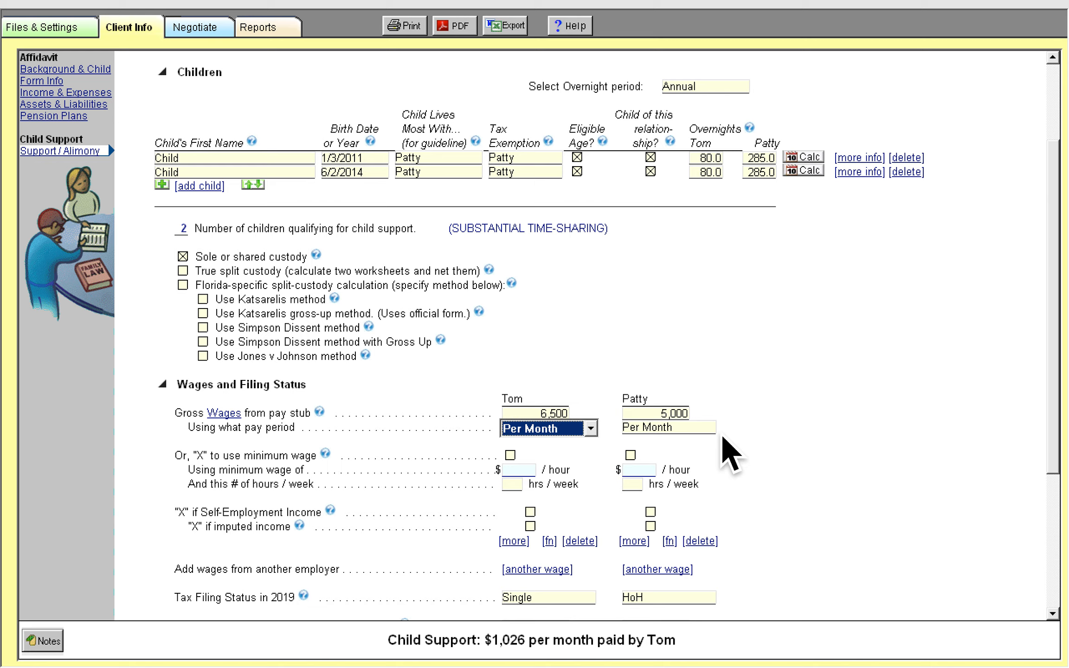
Set Tom's annual overnights to 90 for both children
{"action": "key", "text": "shift+Tab"}
{"action": "key", "text": "shift+Tab"}
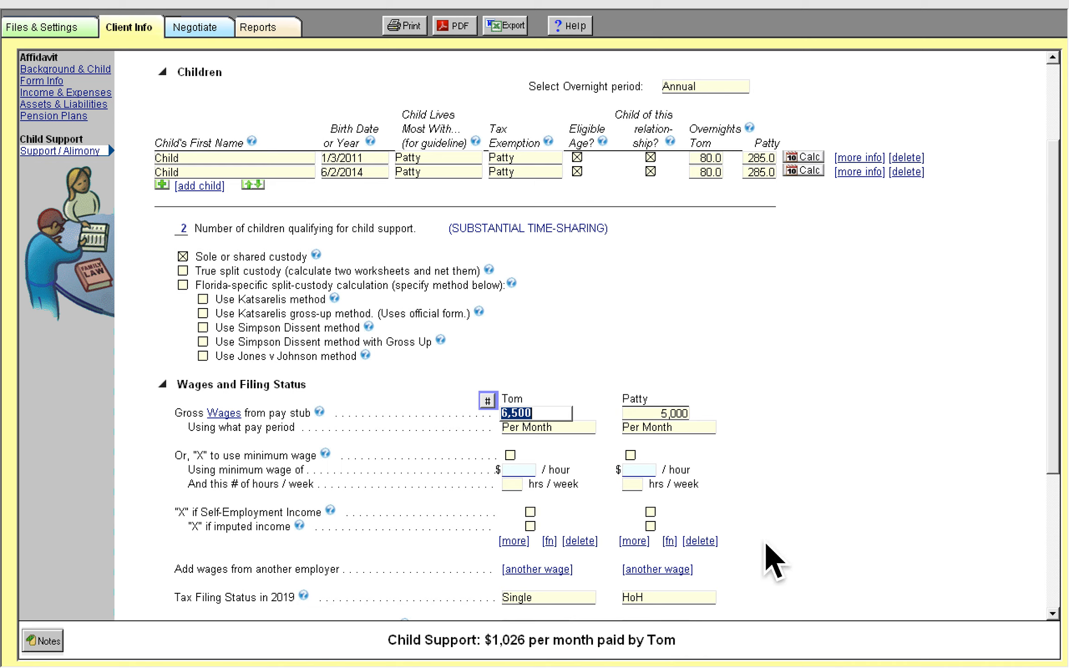
{"action": "left_click", "coordinate": [703, 155]}
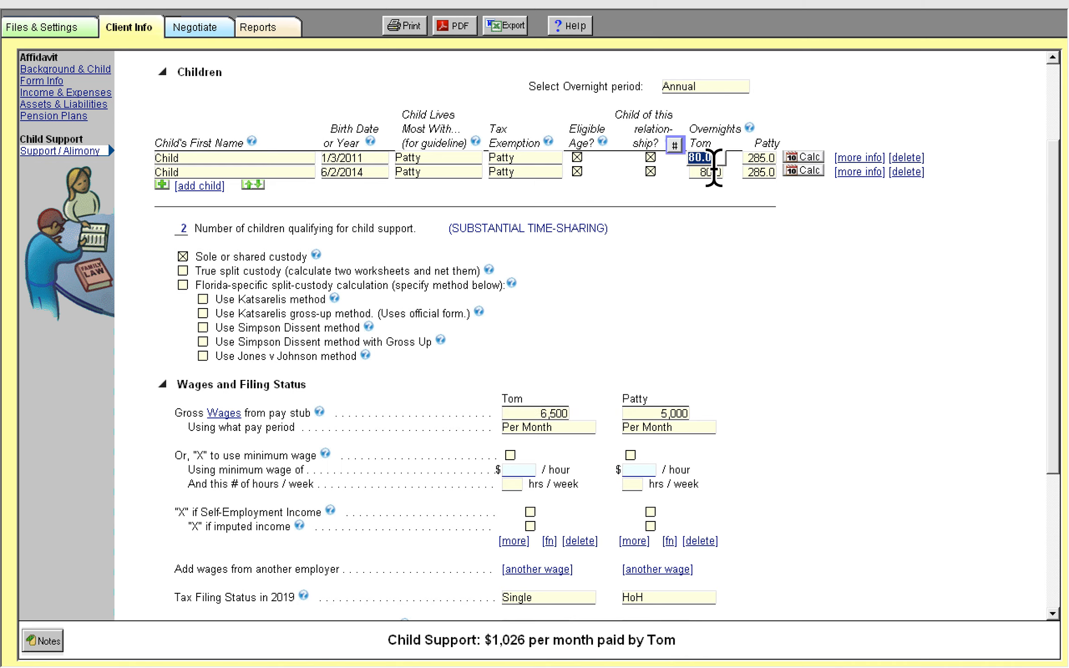
{"action": "key", "text": "Tab"}
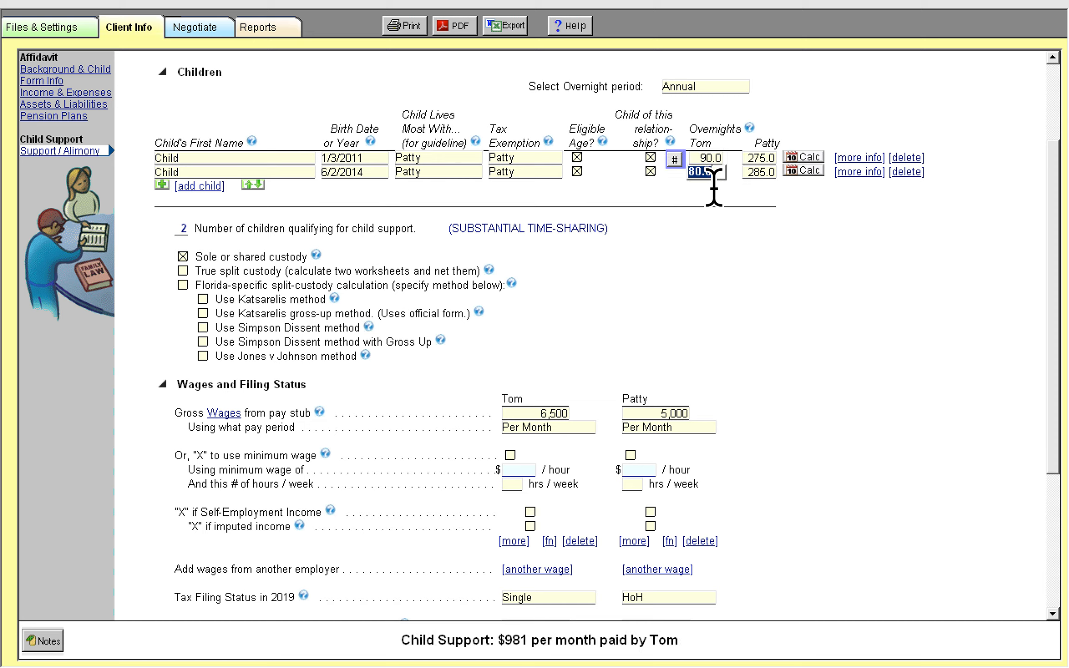
{"action": "type", "text": "90"}
{"action": "key", "text": "Tab"}
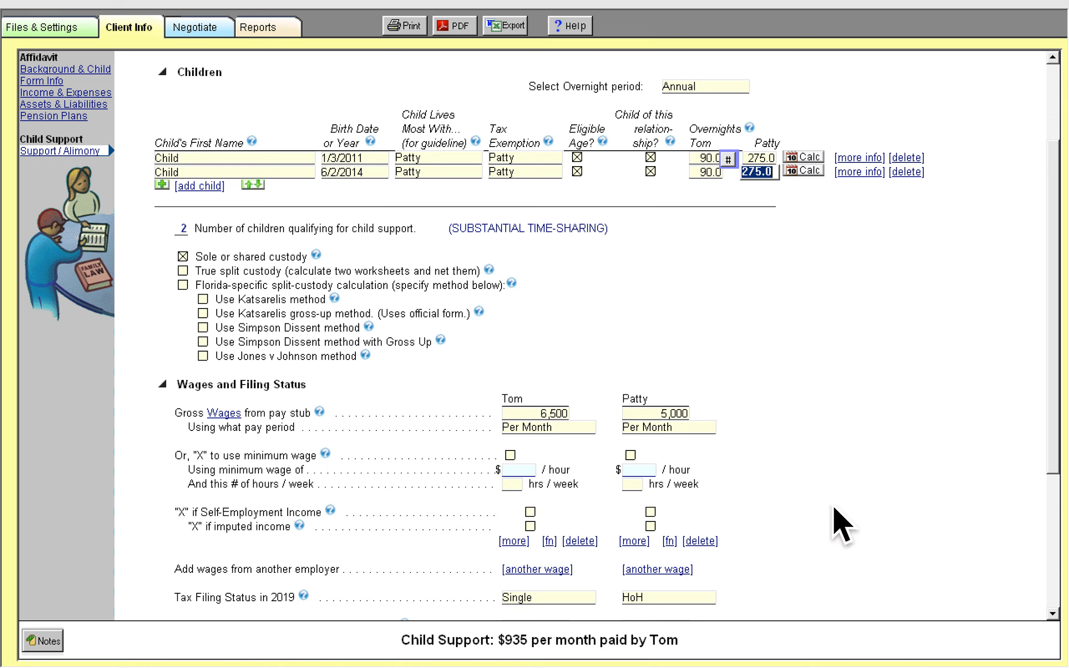
Clear Patty's gross wages amount
{"action": "left_click", "coordinate": [685, 414]}
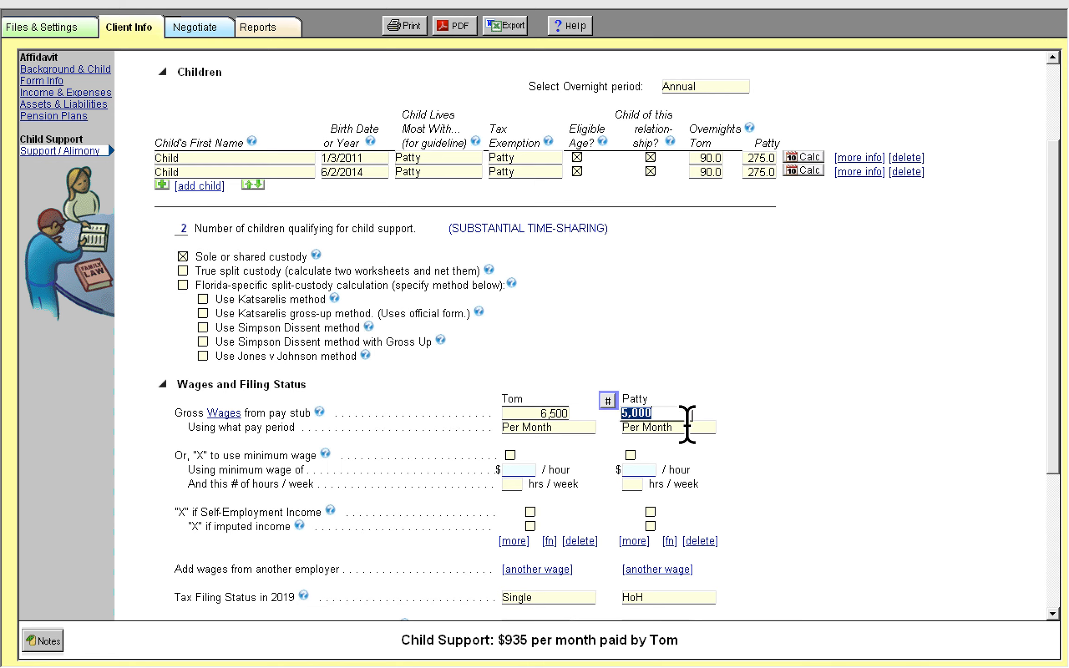
{"action": "key", "text": "Delete"}
{"action": "key", "text": "Tab"}
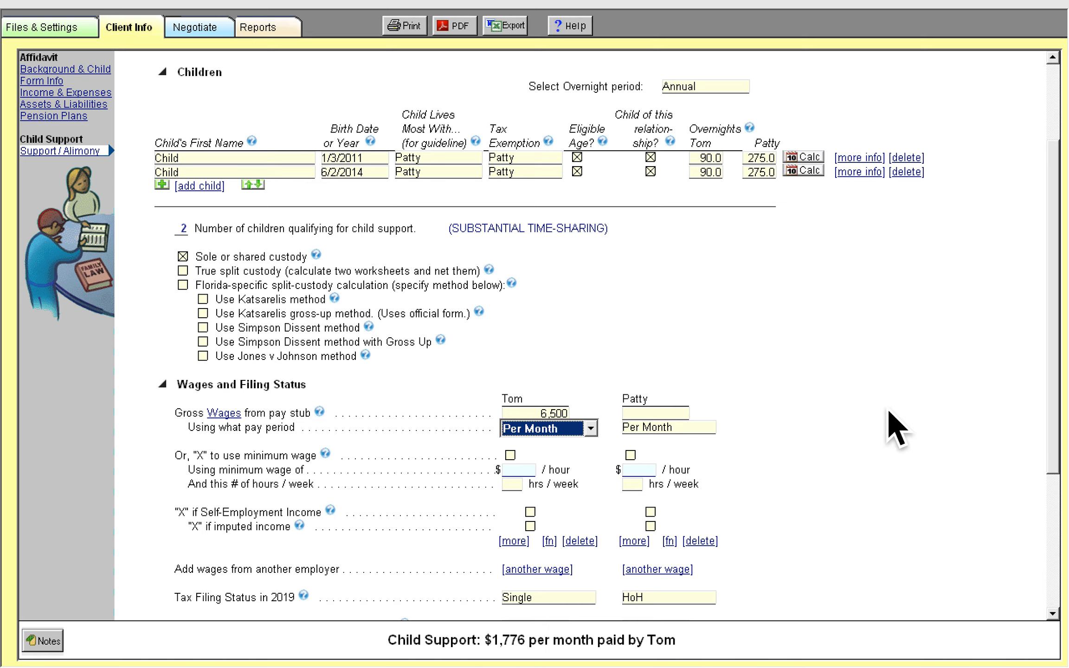
Switch Patty's income to minimum wage by ticking the minimum wage option
{"action": "scroll", "coordinate": [885, 414], "scroll_direction": "down", "scroll_amount": 1}
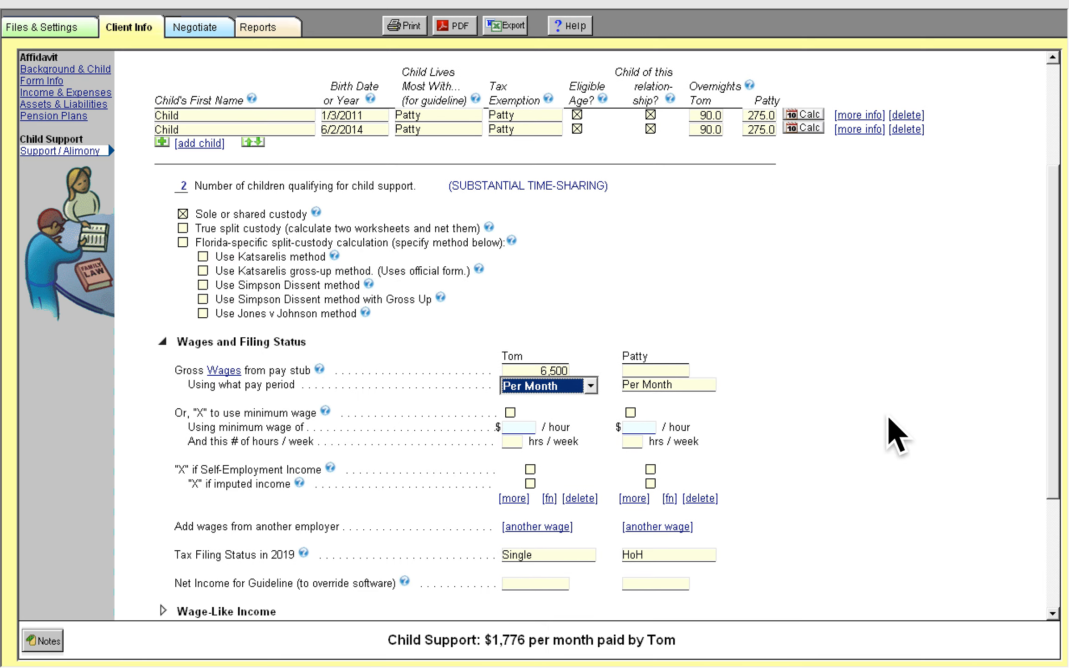
{"action": "scroll", "coordinate": [887, 415], "scroll_direction": "down", "scroll_amount": 2}
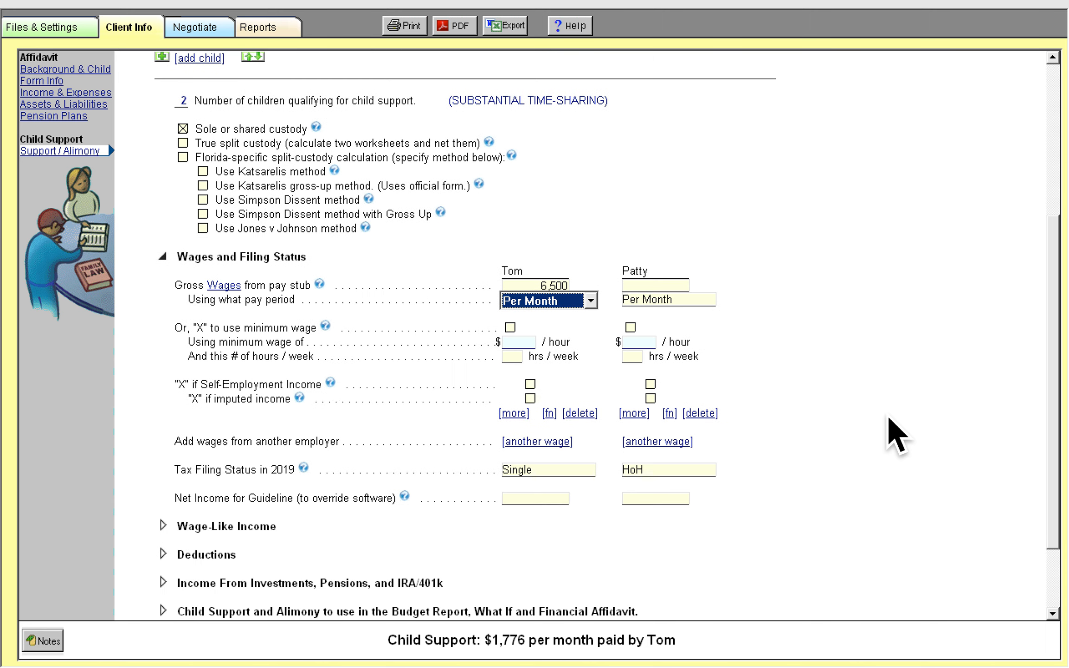
{"action": "scroll", "coordinate": [887, 414], "scroll_direction": "down", "scroll_amount": 2}
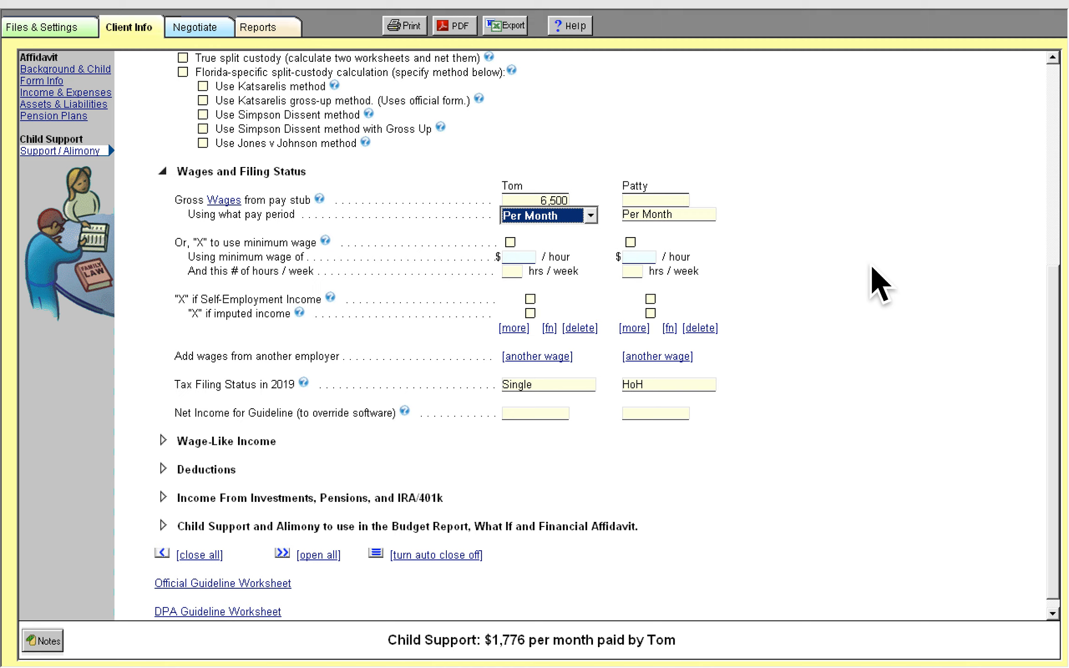
{"action": "left_click", "coordinate": [688, 203]}
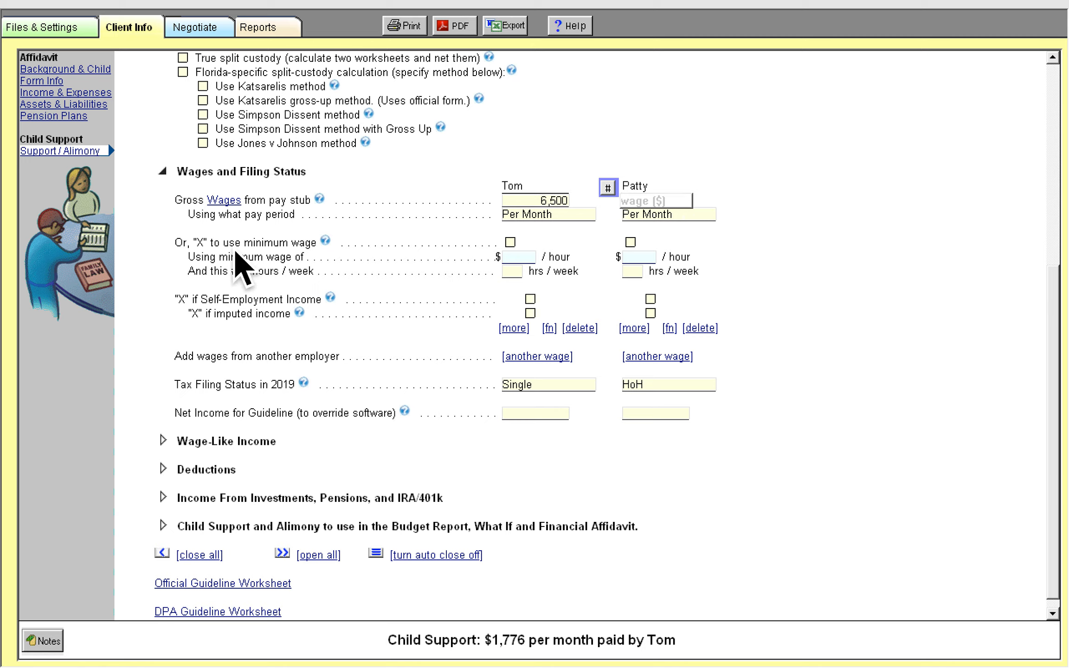
{"action": "left_click", "coordinate": [630, 242]}
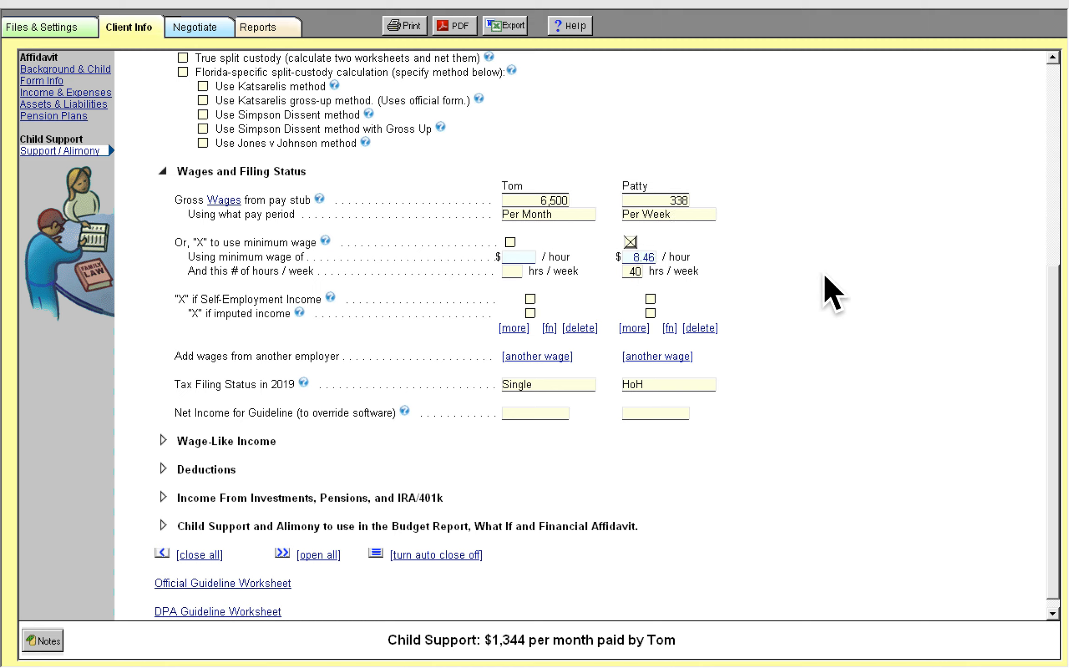
Set Patty's minimum-wage hours to 30 per week
{"action": "left_click", "coordinate": [639, 273]}
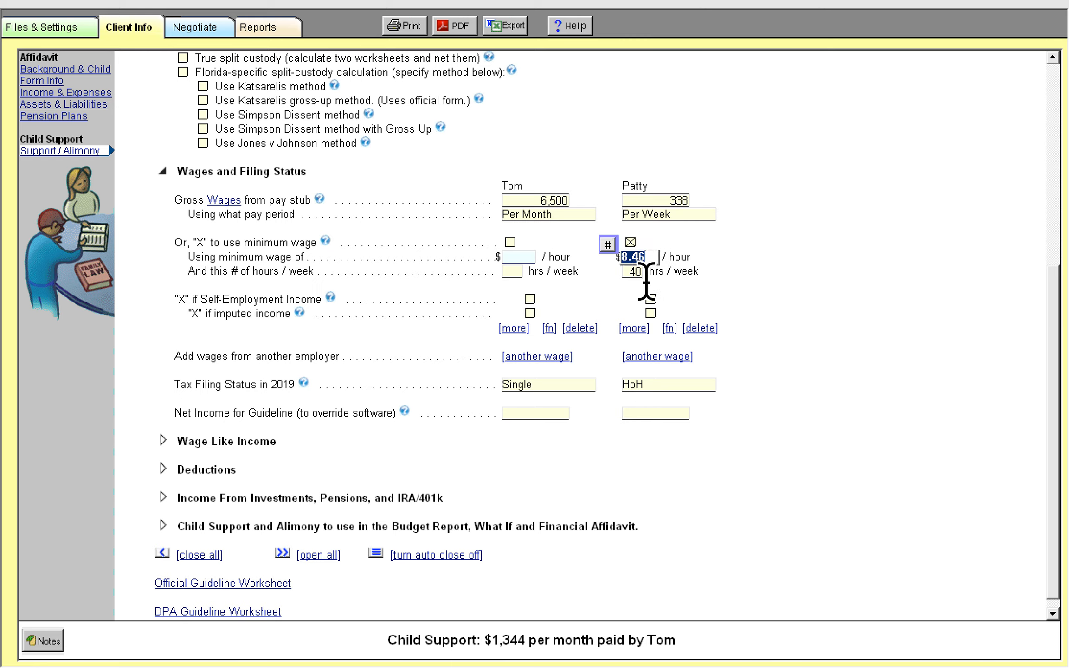
{"action": "left_click", "coordinate": [673, 200]}
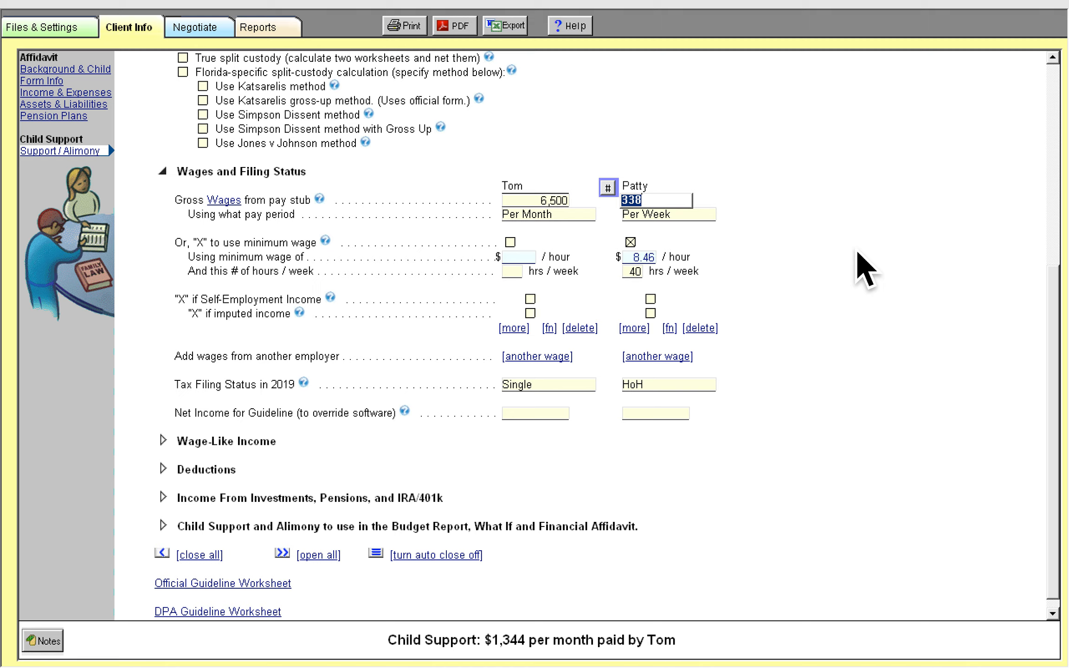
{"action": "left_click", "coordinate": [640, 273]}
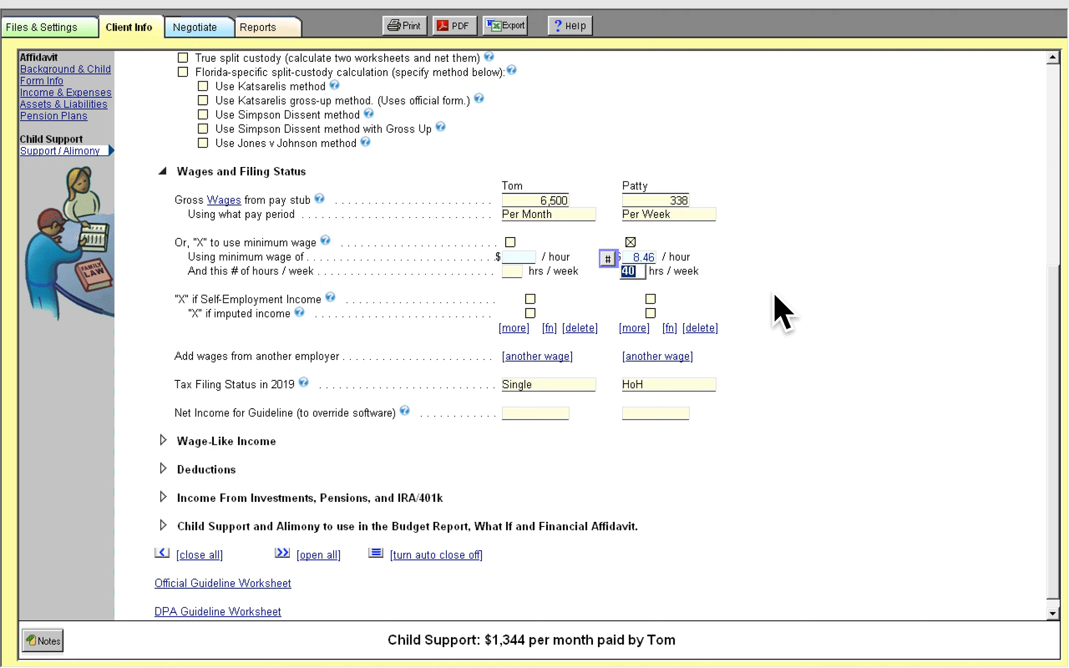
{"action": "type", "text": "30"}
{"action": "key", "text": "Tab"}
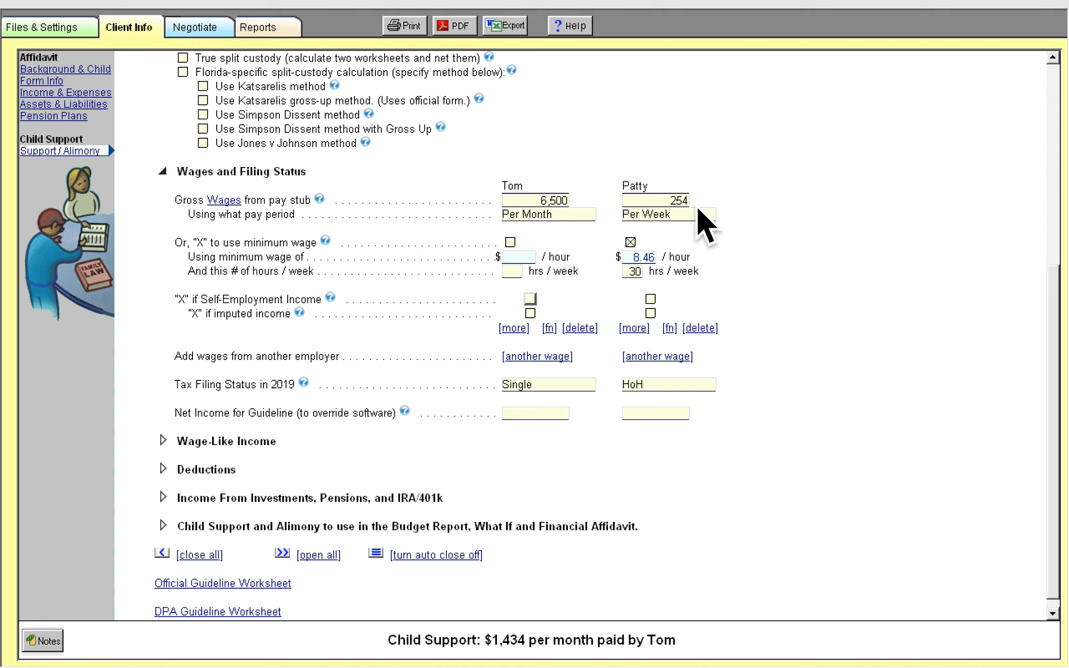
Mark Patty's income as imputed income
{"action": "left_click", "coordinate": [682, 201]}
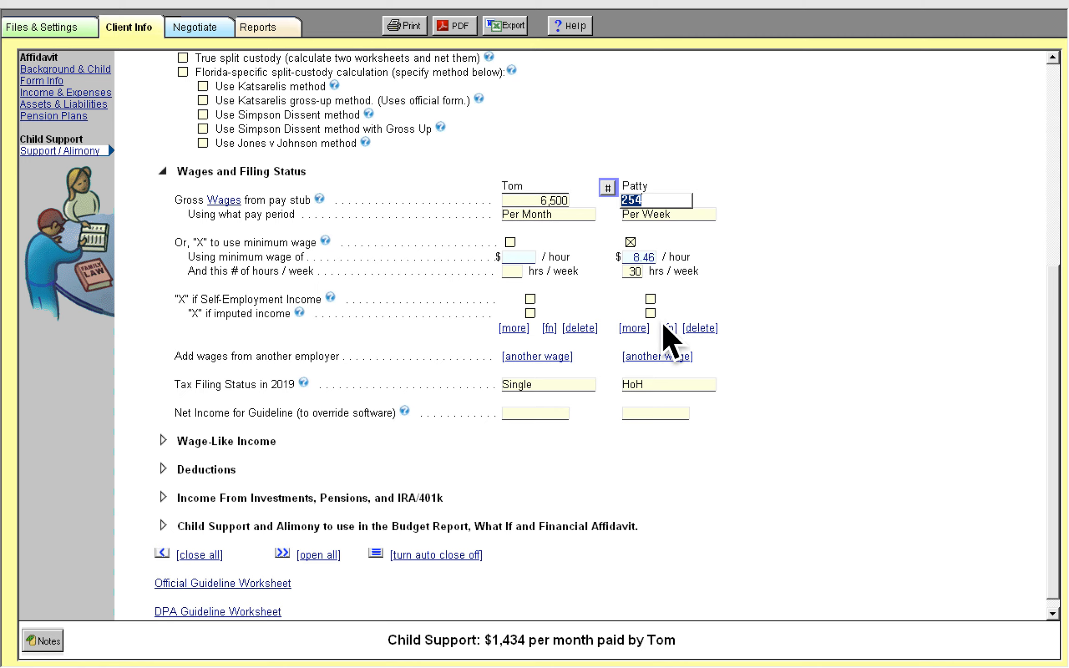
{"action": "left_click", "coordinate": [649, 313]}
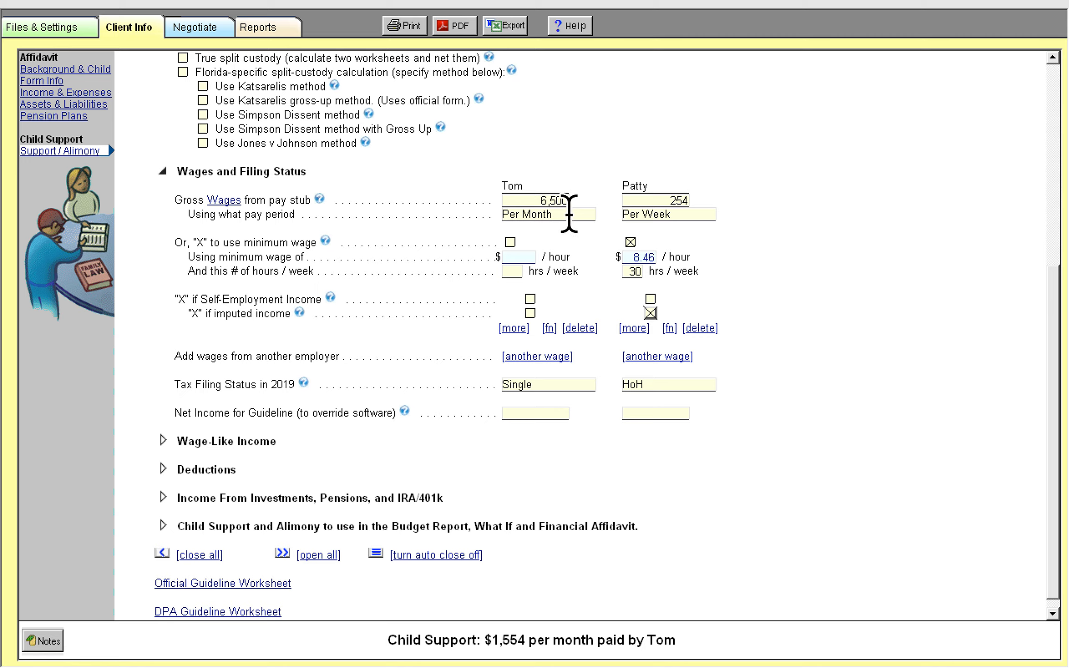
Keep Tom's pay period as Per Month and mark his wages as self-employment income
{"action": "left_click", "coordinate": [544, 201]}
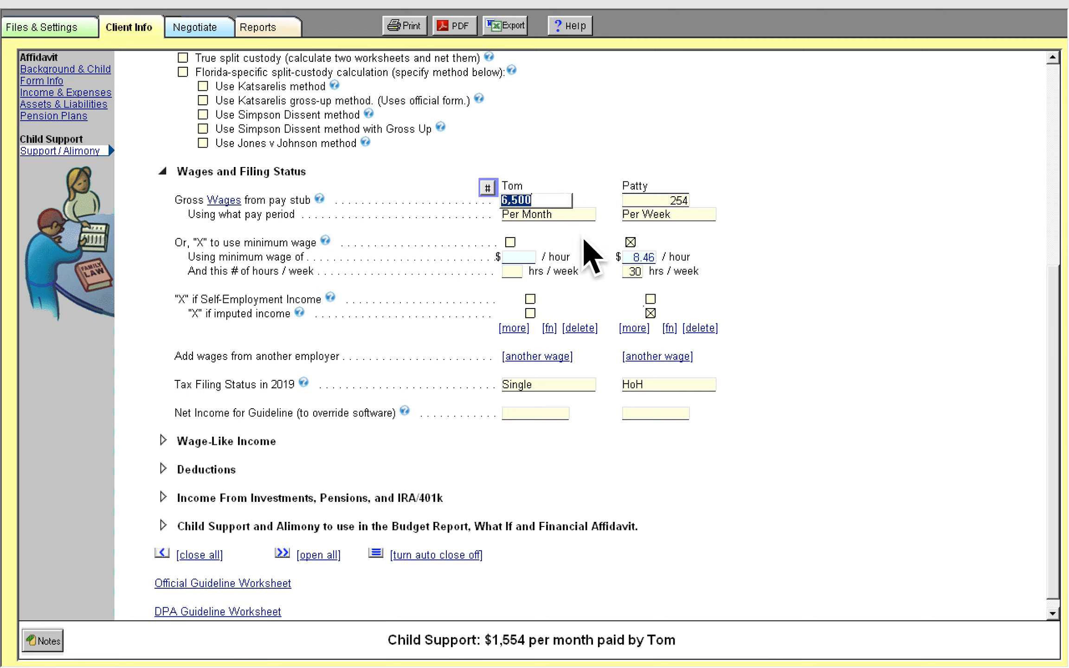
{"action": "left_click", "coordinate": [566, 219]}
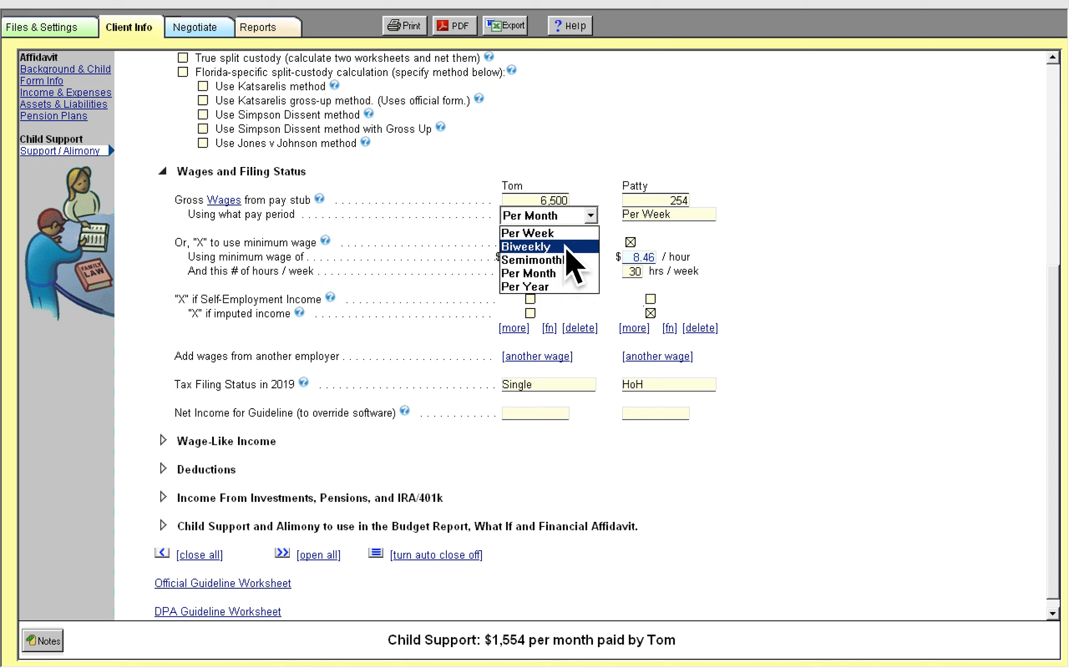
{"action": "left_click", "coordinate": [568, 277]}
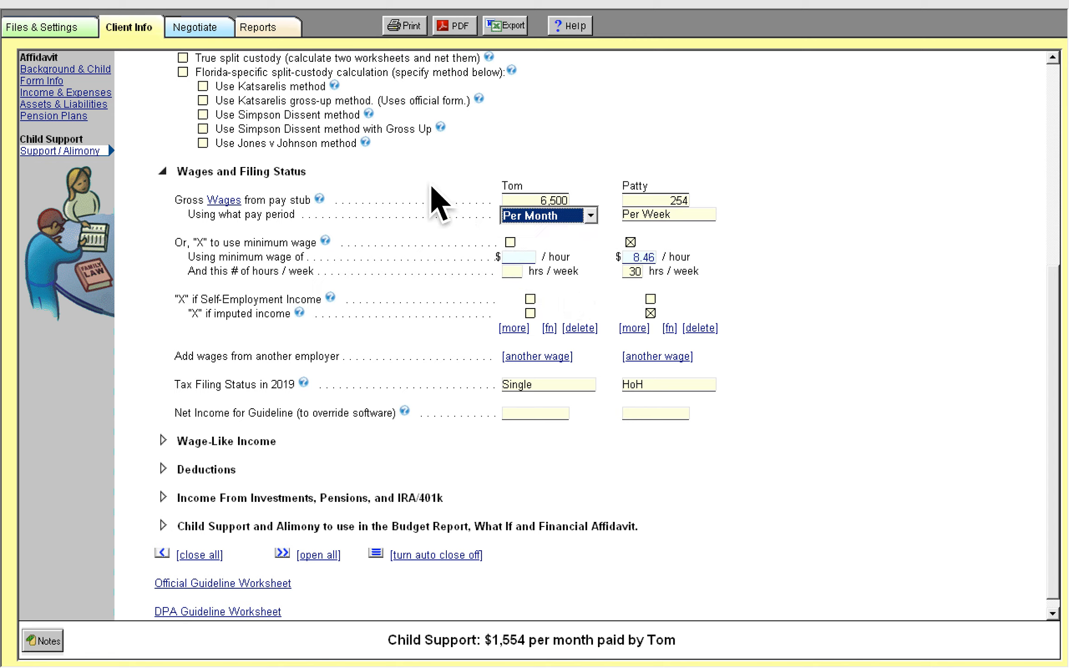
{"action": "left_click", "coordinate": [539, 202]}
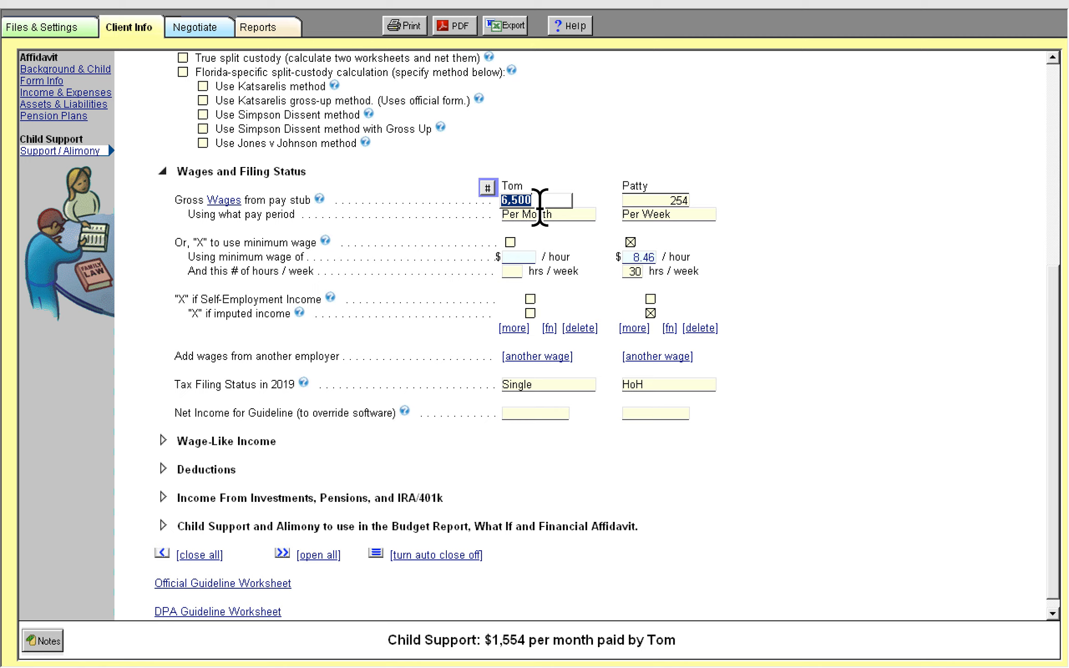
{"action": "left_click", "coordinate": [422, 287]}
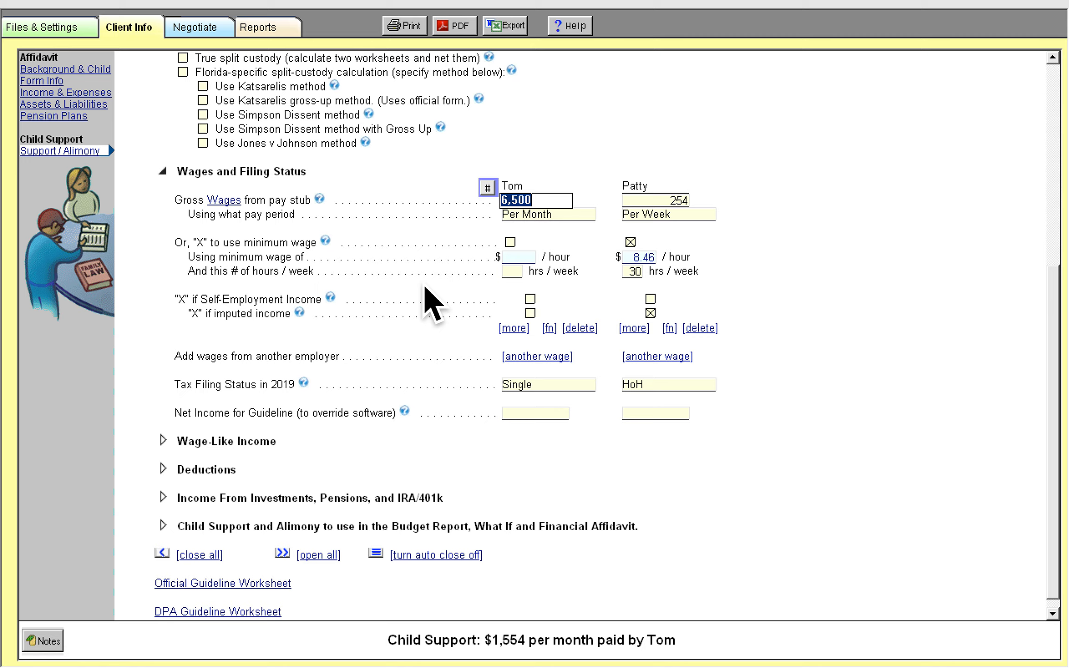
{"action": "left_click", "coordinate": [531, 301]}
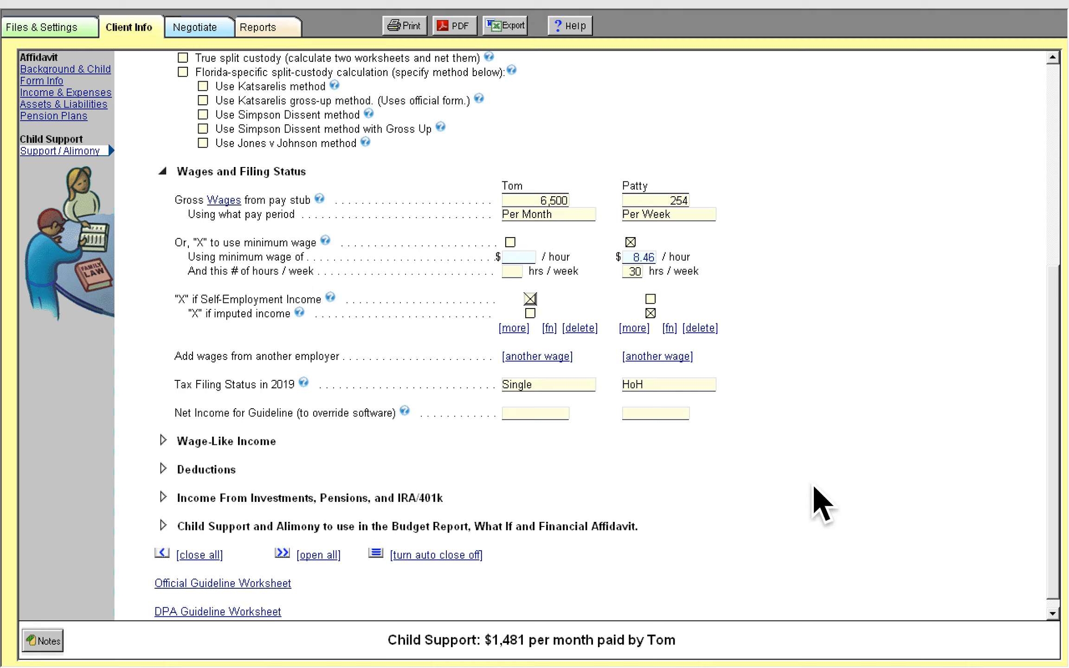
Set the tax filing status to Single for both Tom and Patty
{"action": "left_click", "coordinate": [574, 391]}
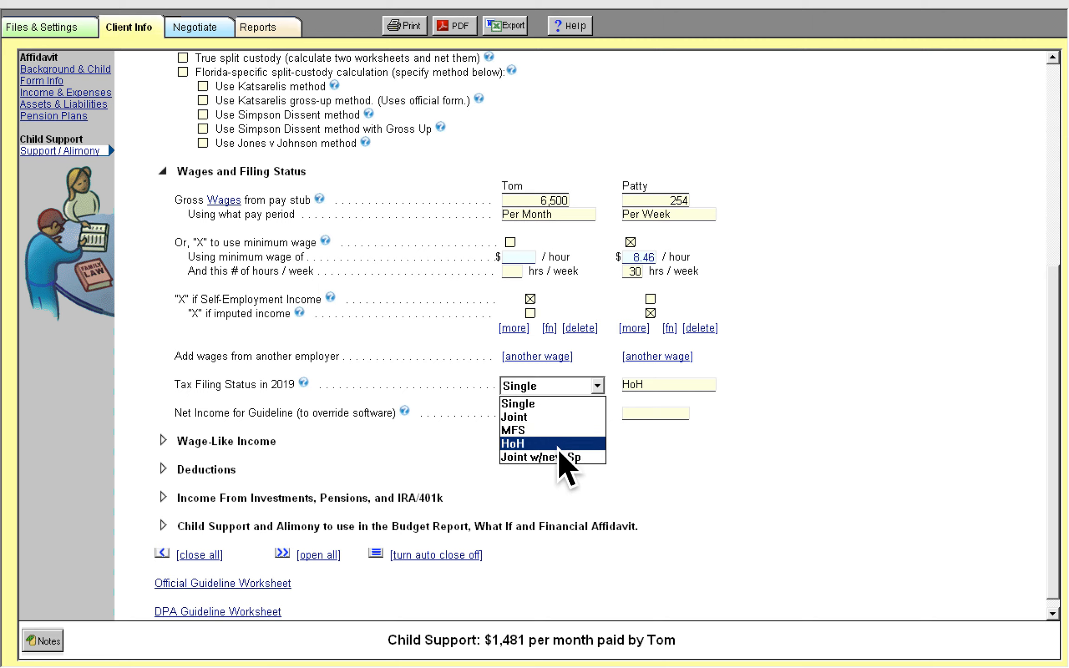
{"action": "left_click", "coordinate": [559, 406]}
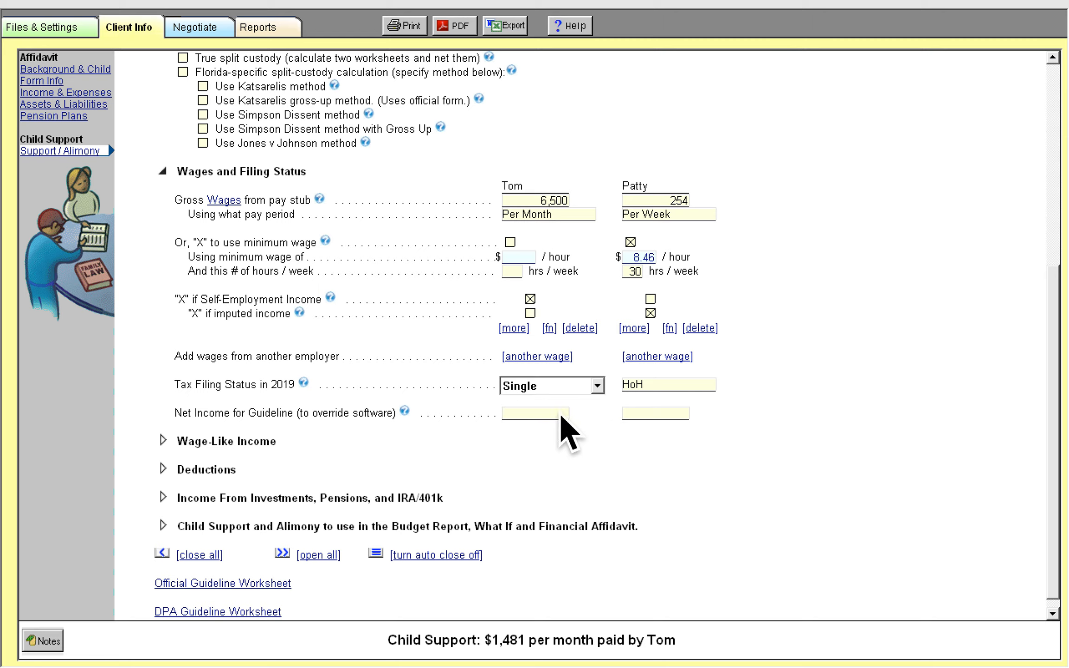
{"action": "left_click", "coordinate": [664, 393]}
{"action": "left_click", "coordinate": [663, 404]}
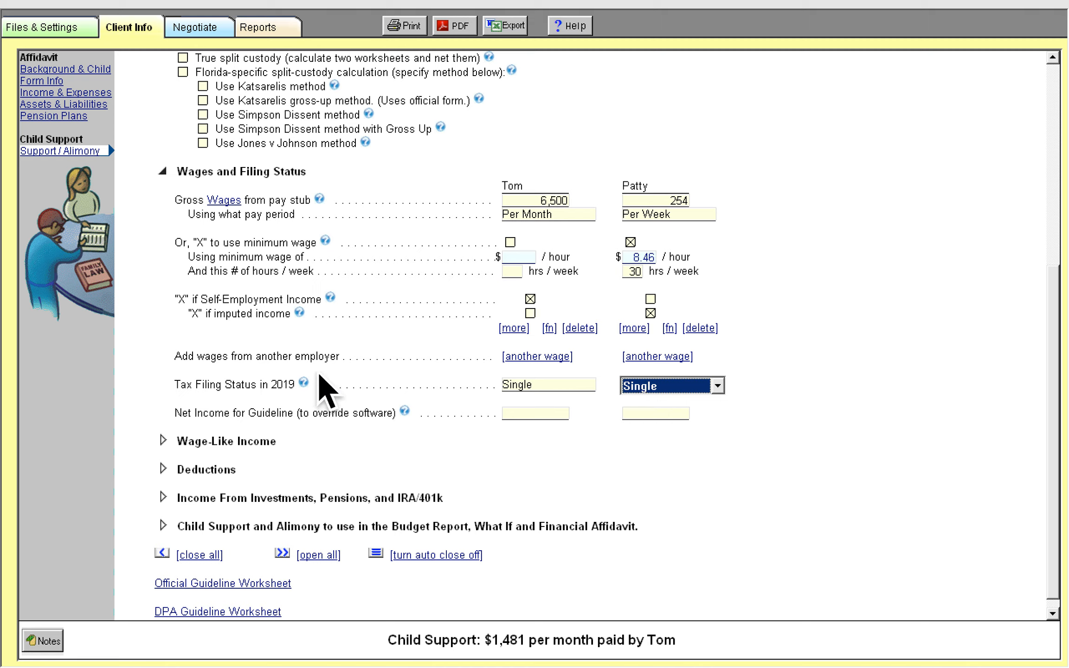
Open and read the detailed help on tax filing status, then close it
{"action": "left_click", "coordinate": [304, 383]}
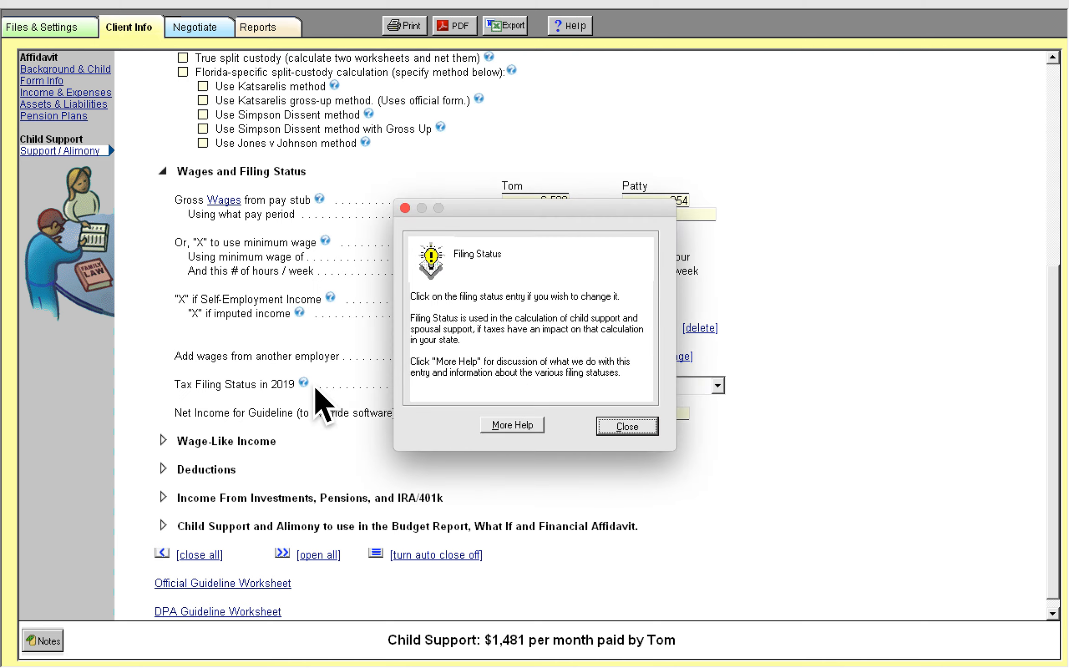
{"action": "left_click_drag", "start_coordinate": [481, 310], "coordinate": [574, 346]}
{"action": "left_click", "coordinate": [515, 429]}
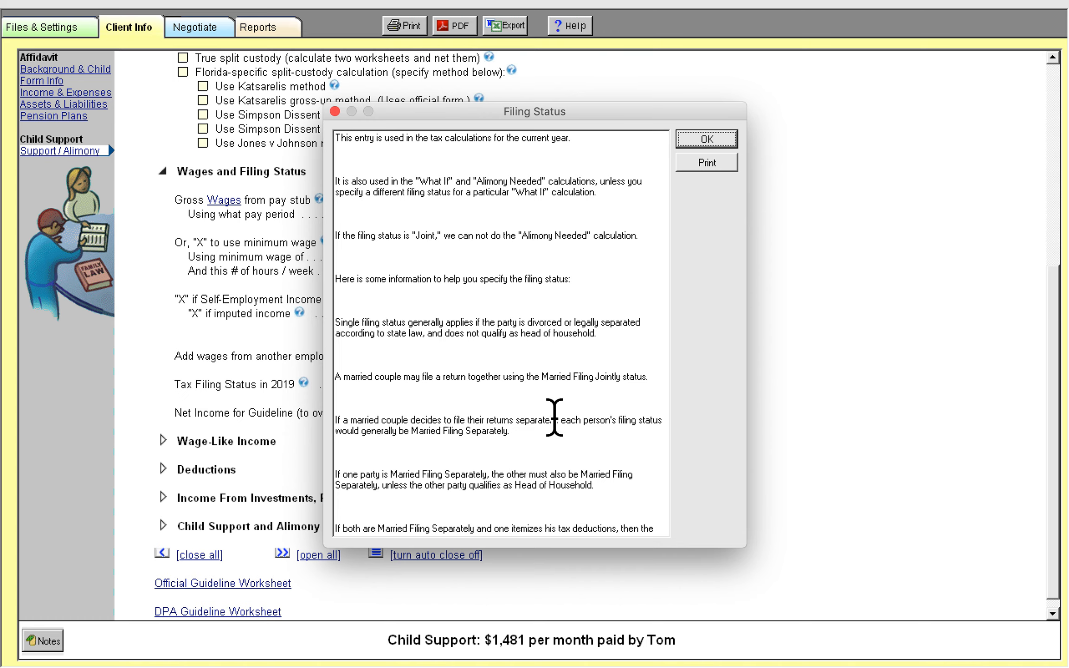
{"action": "scroll", "coordinate": [554, 417], "scroll_direction": "down", "scroll_amount": 2}
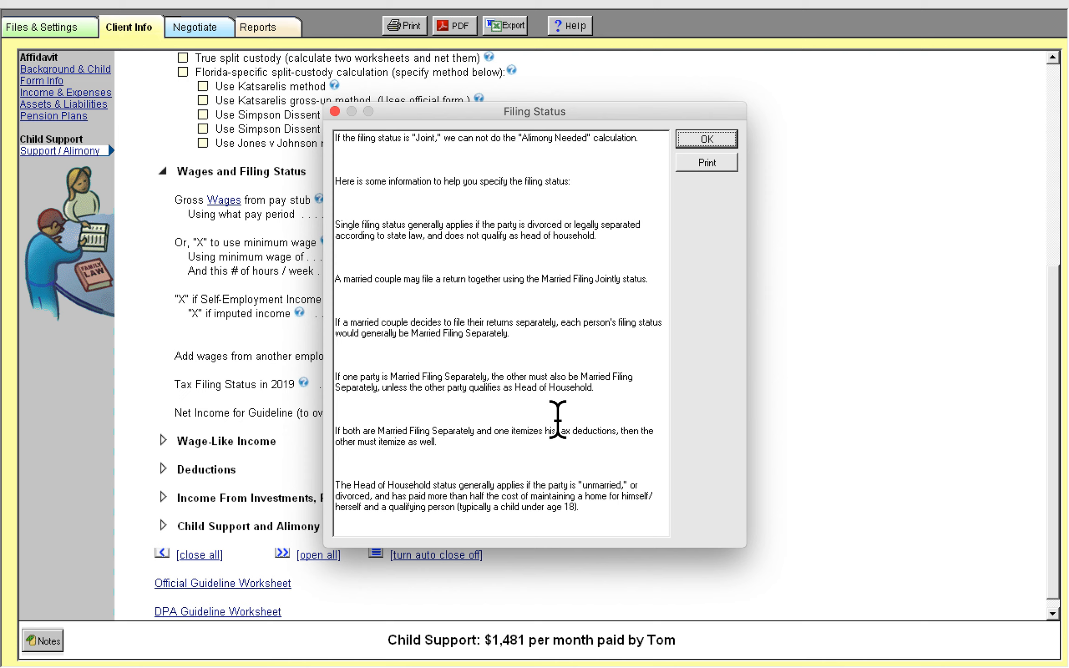
{"action": "scroll", "coordinate": [557, 419], "scroll_direction": "down", "scroll_amount": 4}
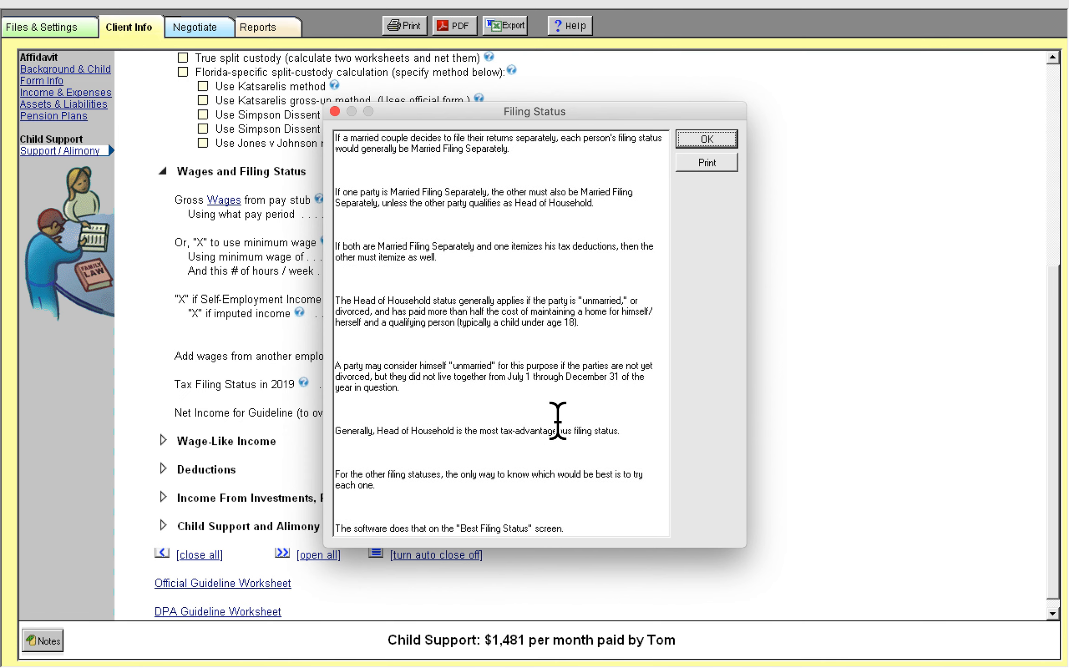
{"action": "scroll", "coordinate": [557, 420], "scroll_direction": "up", "scroll_amount": 6}
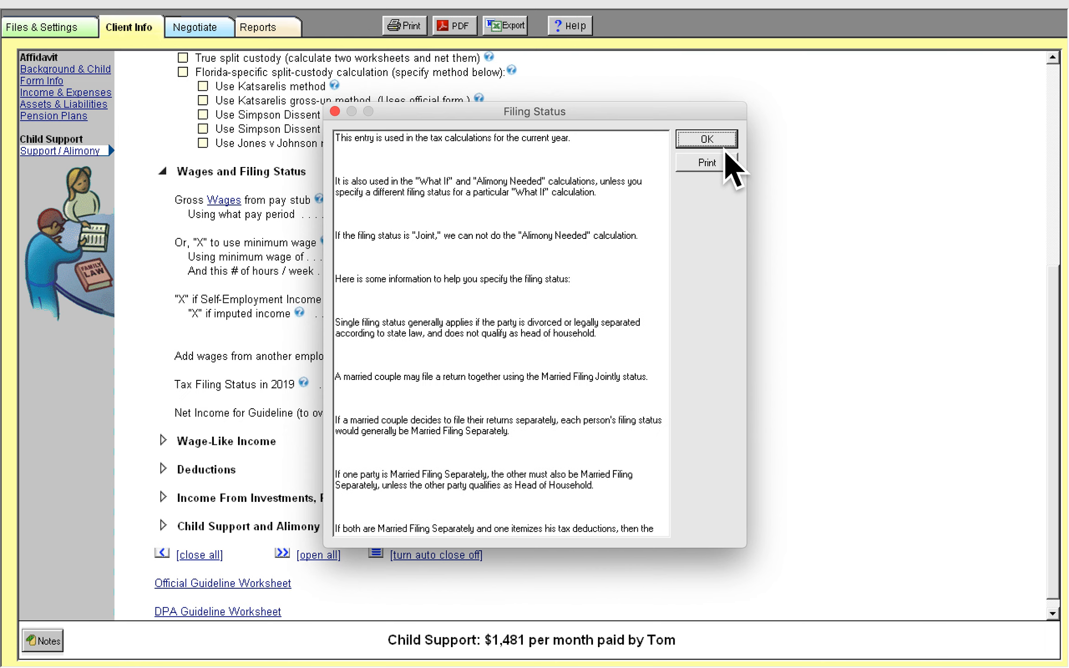
{"action": "left_click", "coordinate": [724, 141]}
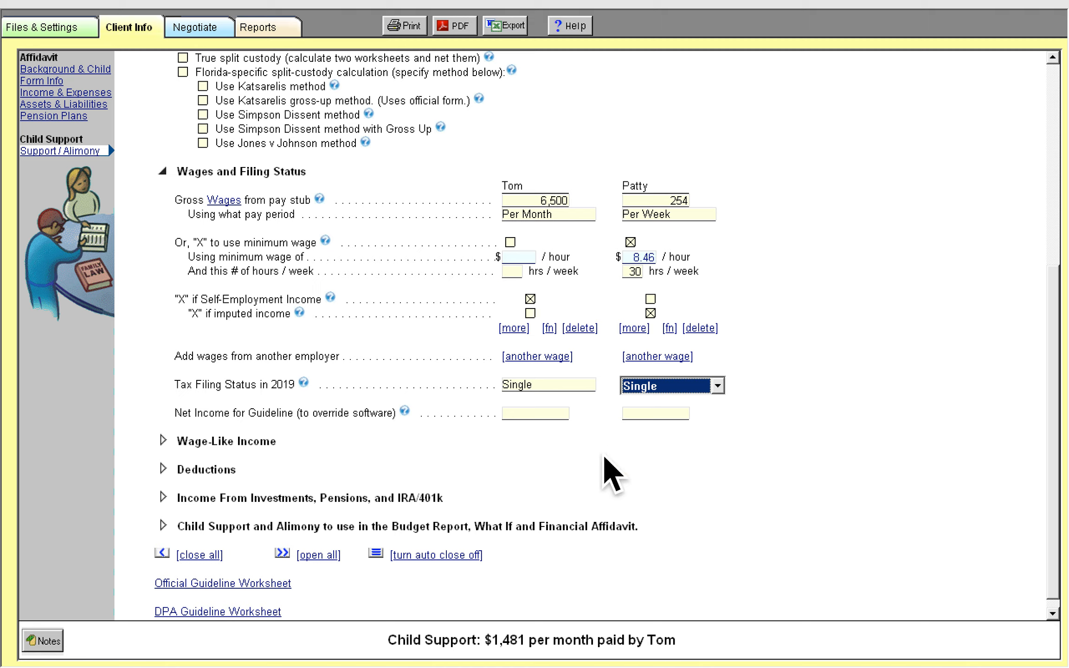
{"action": "left_click", "coordinate": [545, 415]}
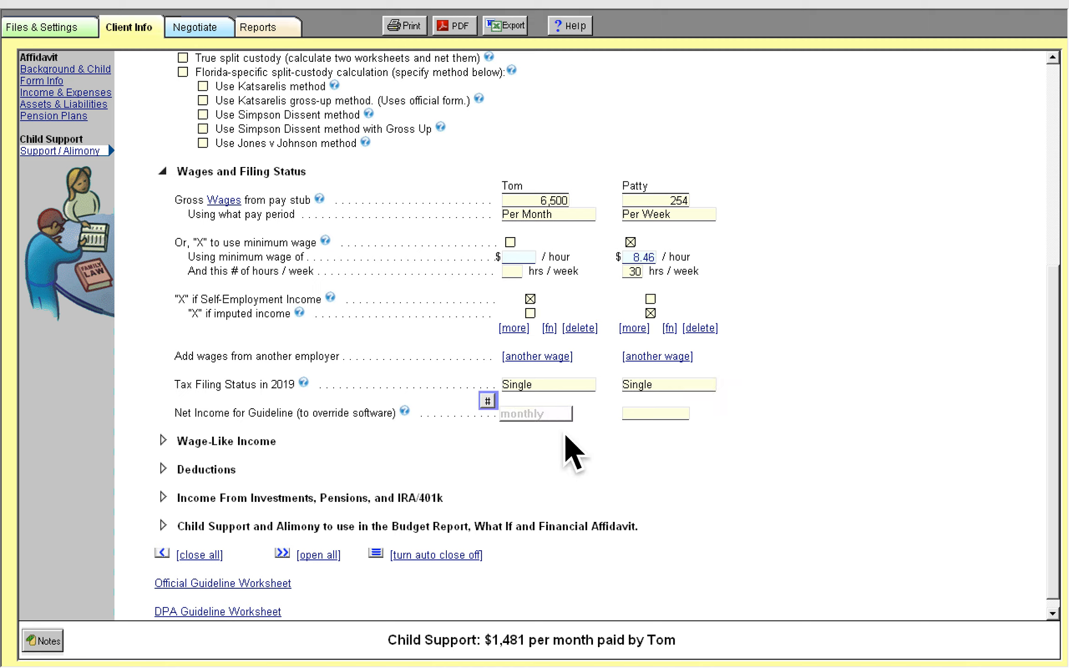
{"action": "left_click", "coordinate": [648, 417]}
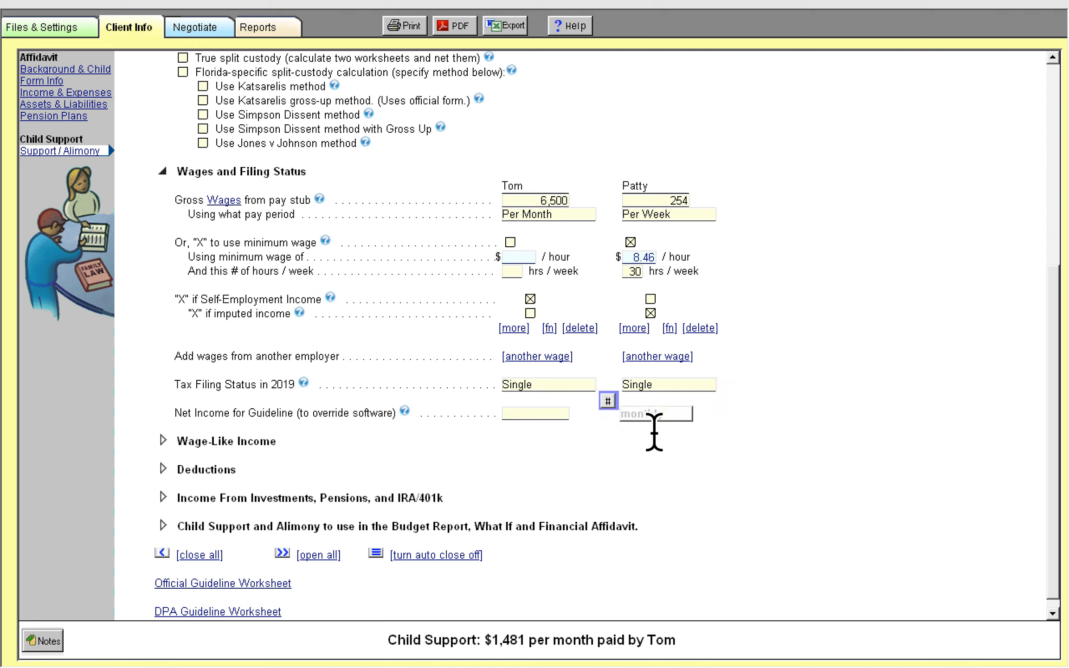
{"action": "left_click", "coordinate": [544, 411]}
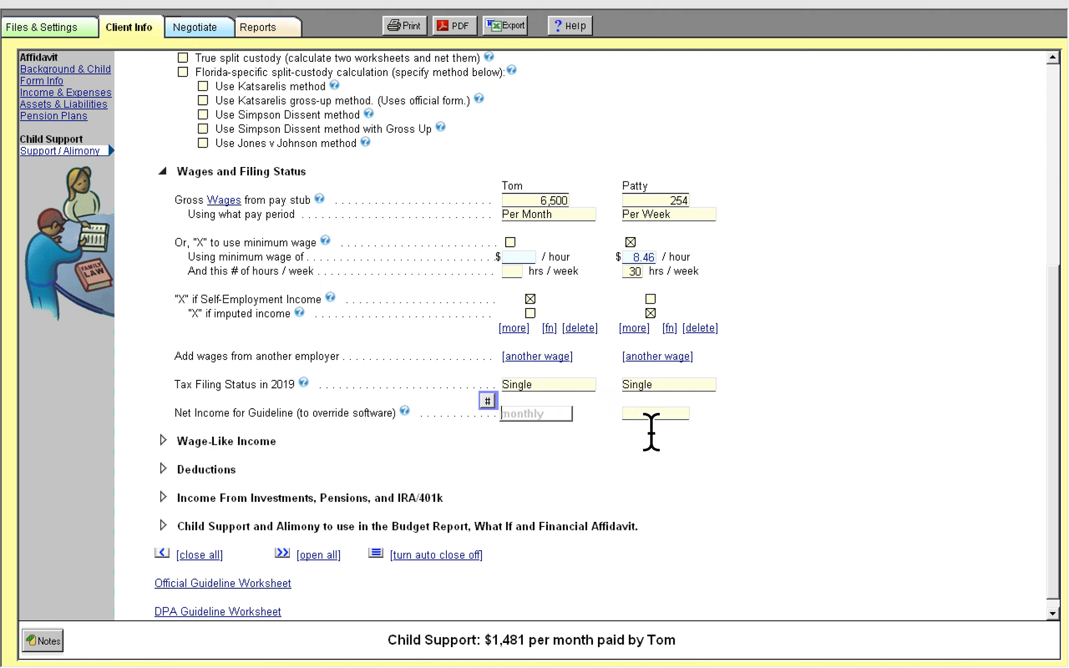
{"action": "left_click", "coordinate": [651, 417]}
{"action": "left_click", "coordinate": [545, 415]}
{"action": "left_click", "coordinate": [643, 415]}
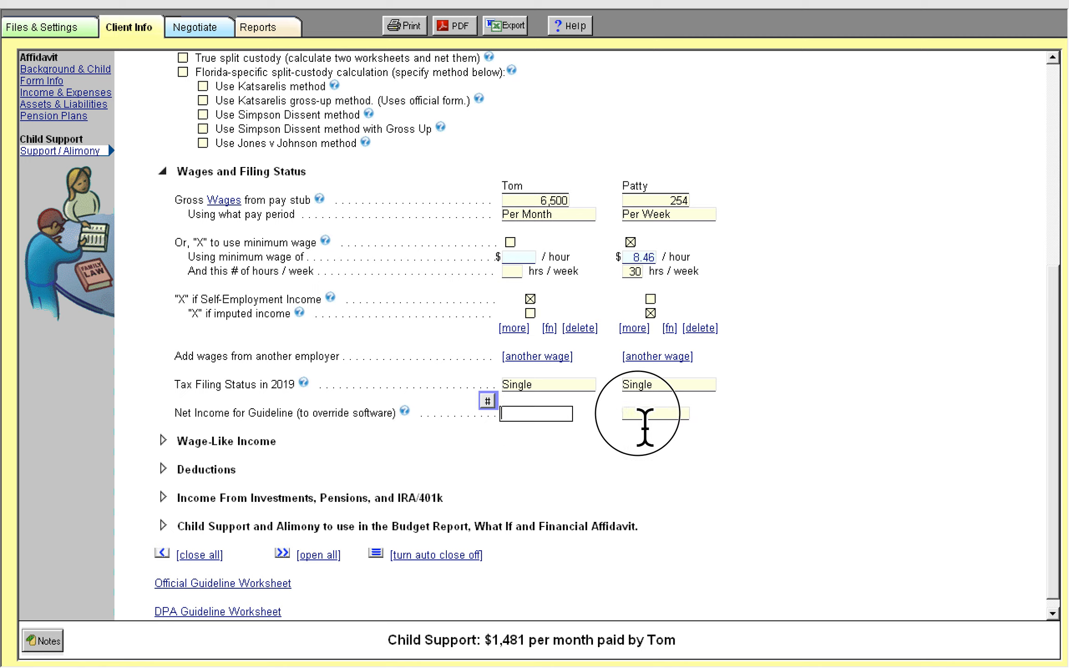
{"action": "left_click", "coordinate": [542, 416]}
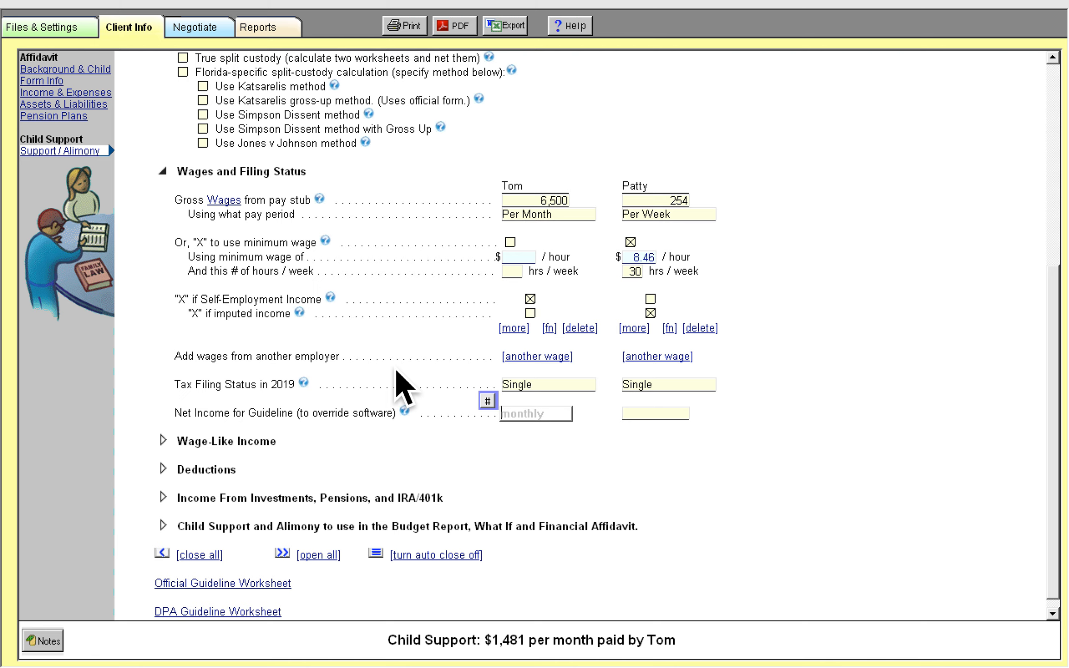
Expand the Wage-Like Income section and review its income fields
{"action": "left_click", "coordinate": [183, 442]}
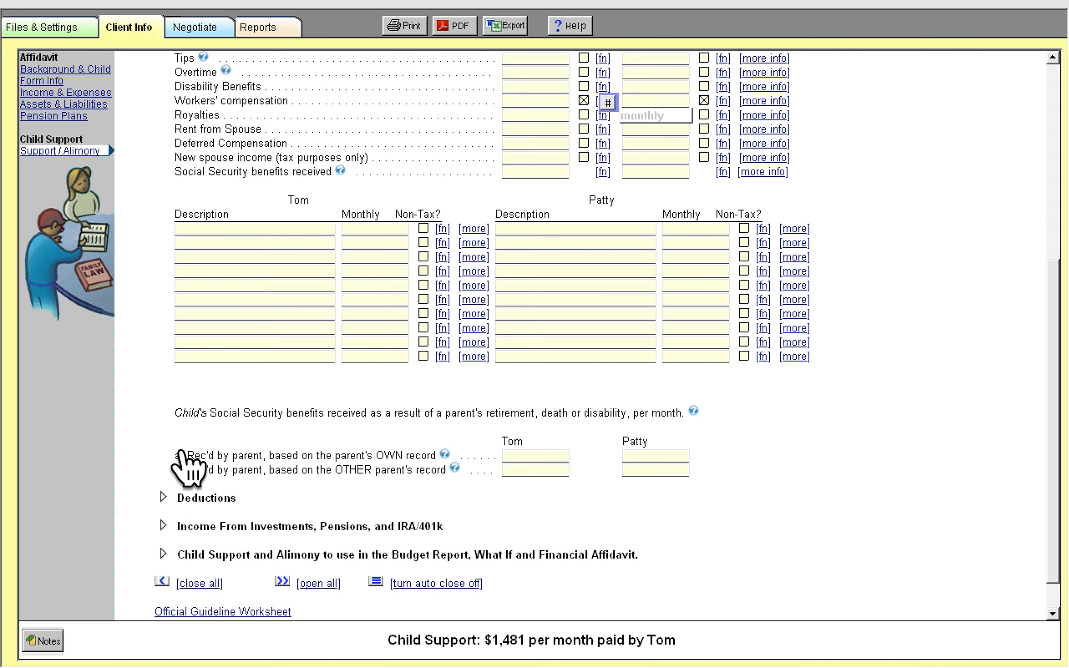
{"action": "scroll", "coordinate": [306, 398], "scroll_direction": "up", "scroll_amount": 5}
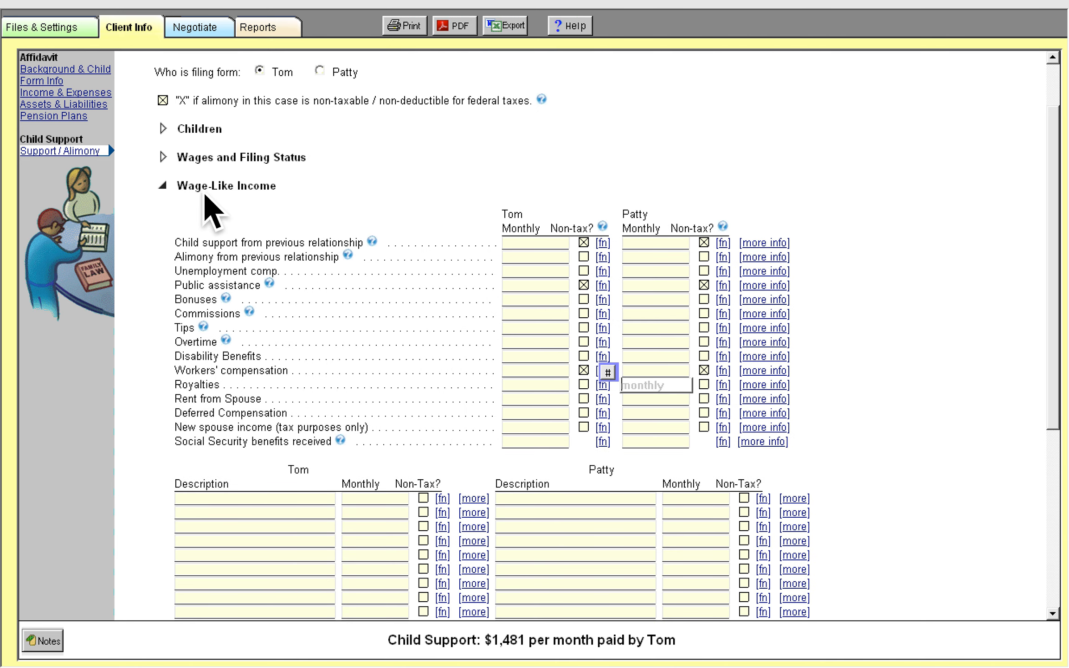
{"action": "scroll", "coordinate": [186, 210], "scroll_direction": "down", "scroll_amount": 2}
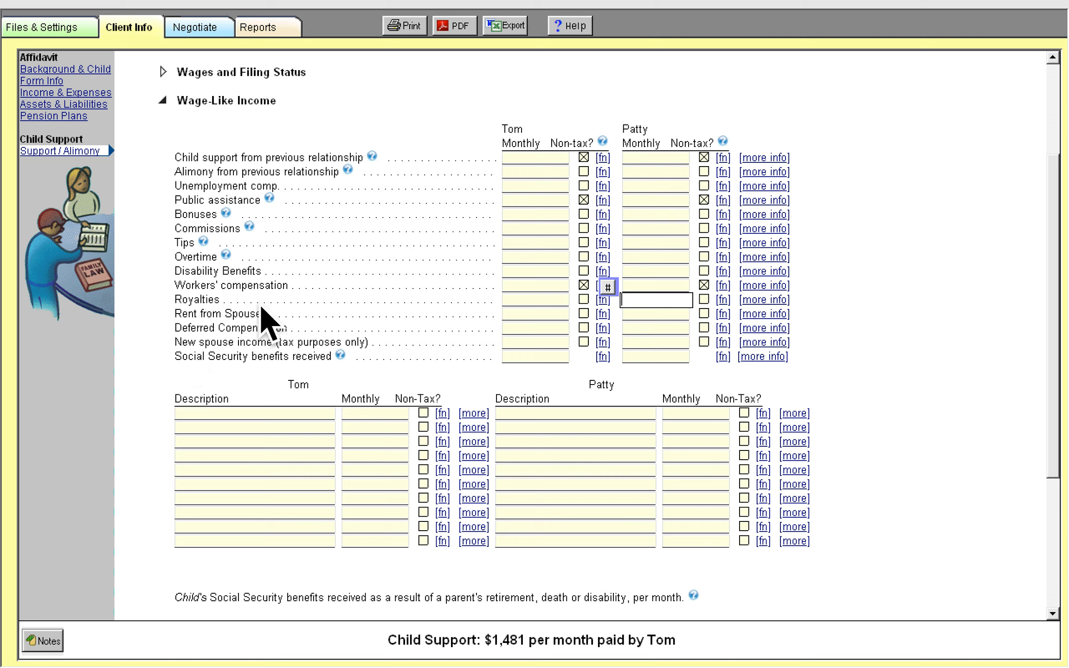
Enter 1,000 as Tom's monthly royalties and 500 as Patty's monthly tips
{"action": "left_click", "coordinate": [523, 302]}
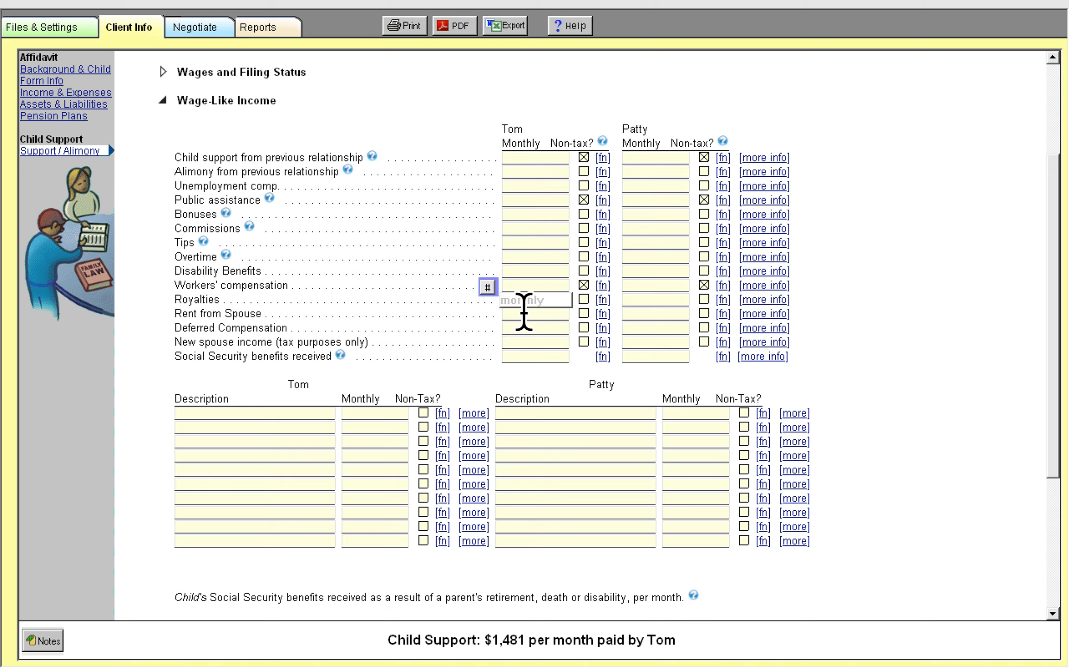
{"action": "type", "text": "1,000"}
{"action": "key", "text": "Tab"}
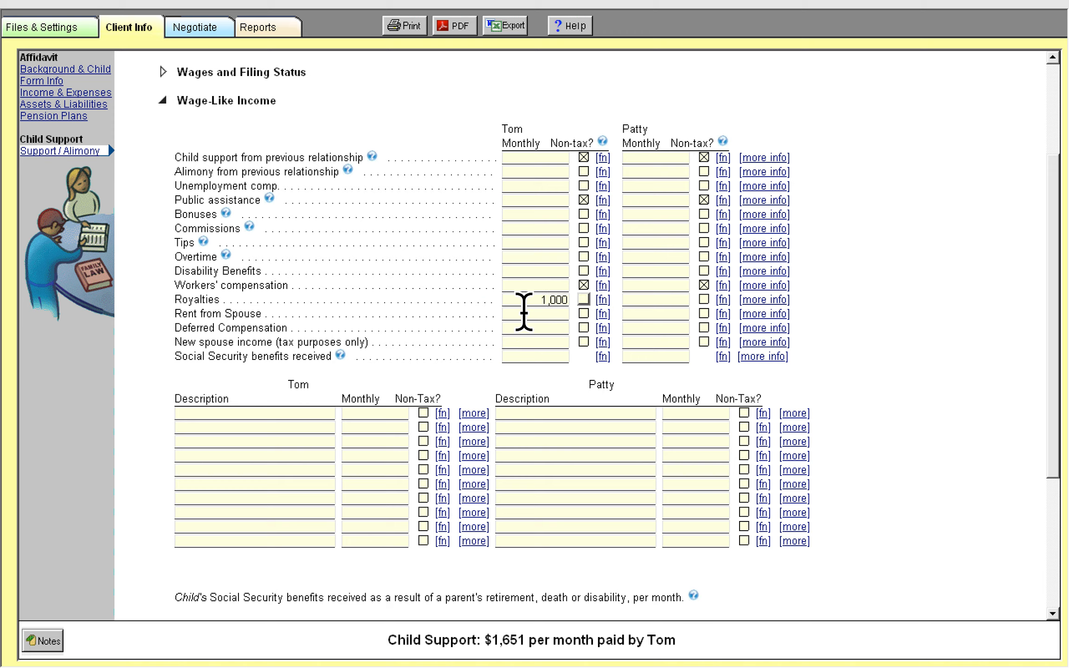
{"action": "left_click", "coordinate": [674, 243]}
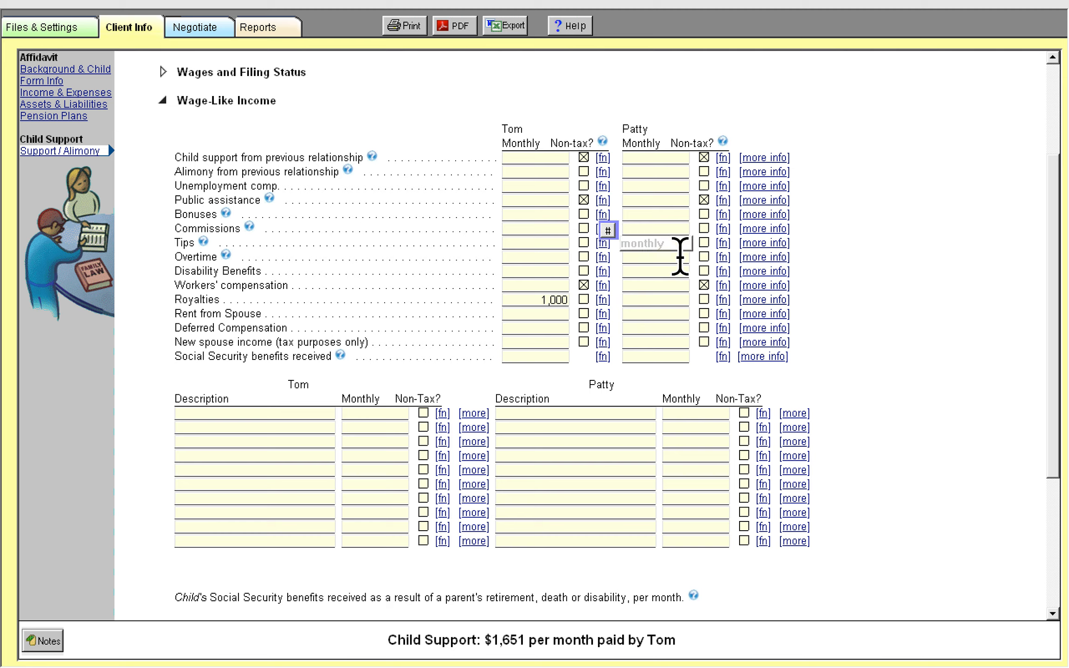
{"action": "type", "text": "500"}
{"action": "key", "text": "Tab"}
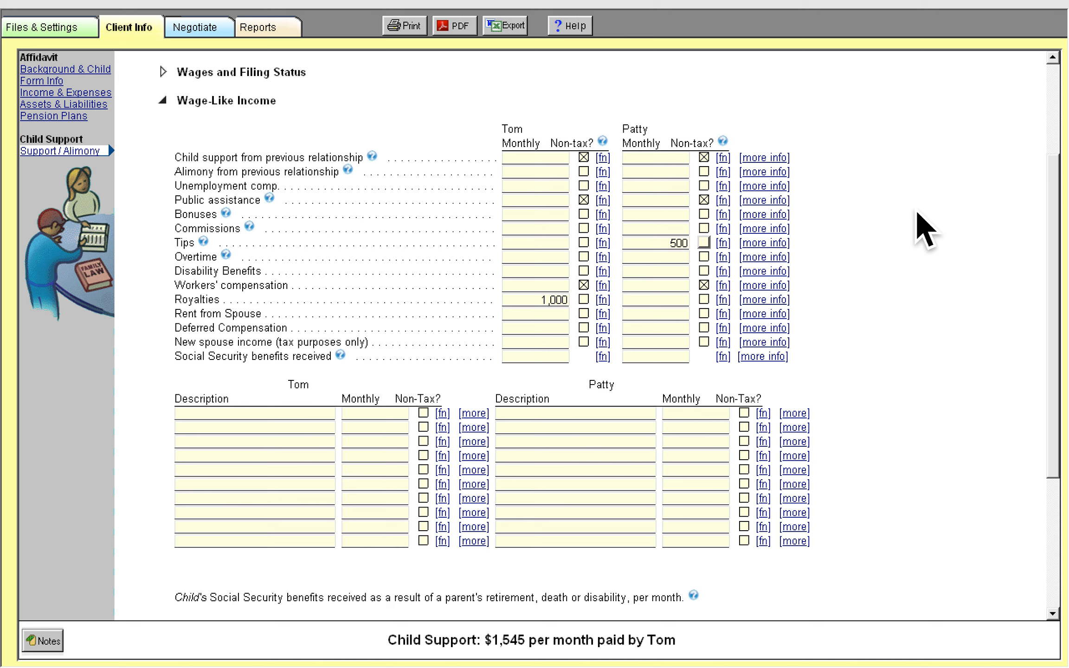
Add an extra wage-like income line for Tom described as Impute with 500 per month
{"action": "scroll", "coordinate": [904, 344], "scroll_direction": "down", "scroll_amount": 3}
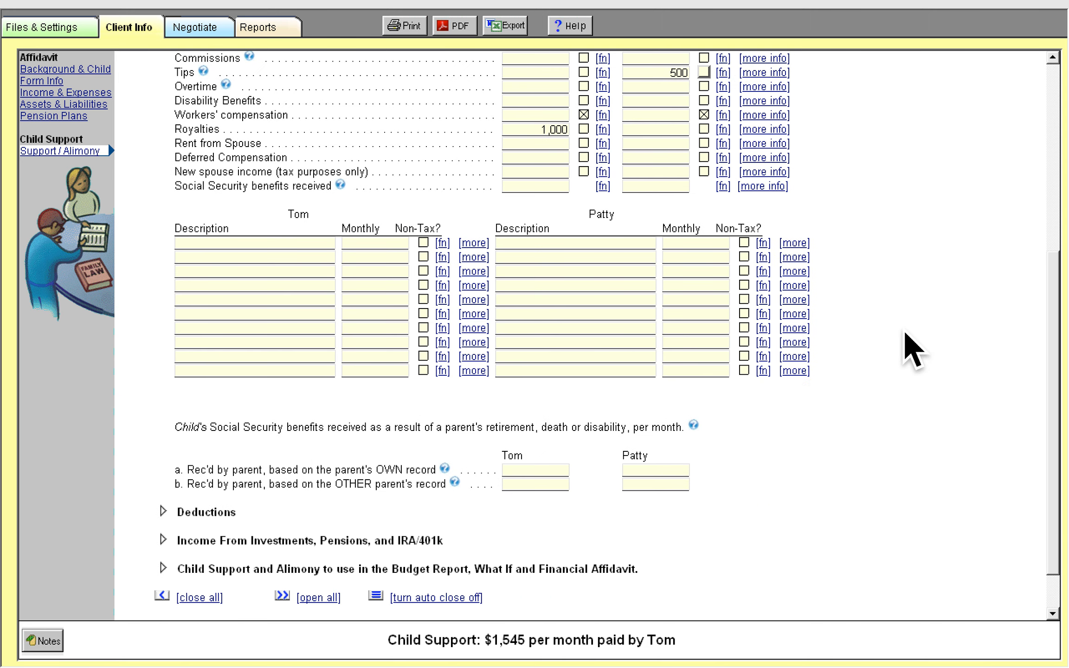
{"action": "left_click", "coordinate": [208, 243]}
{"action": "left_click", "coordinate": [204, 272]}
{"action": "left_click", "coordinate": [204, 288]}
{"action": "left_click", "coordinate": [206, 330]}
{"action": "left_click", "coordinate": [194, 242]}
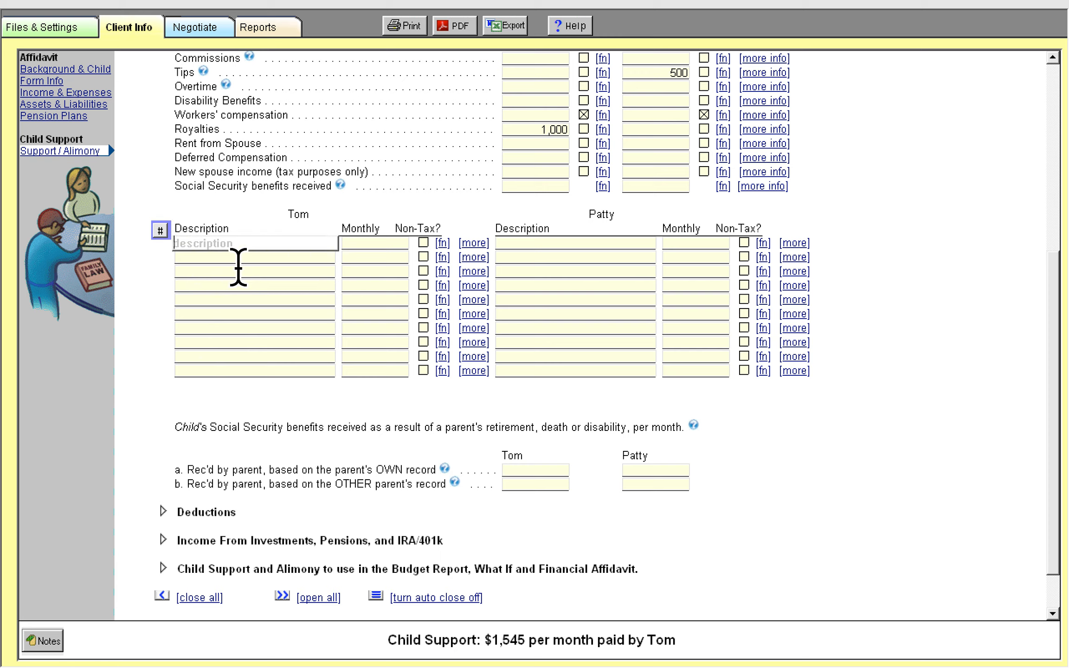
{"action": "type", "text": "Impute"}
{"action": "key", "text": "Tab"}
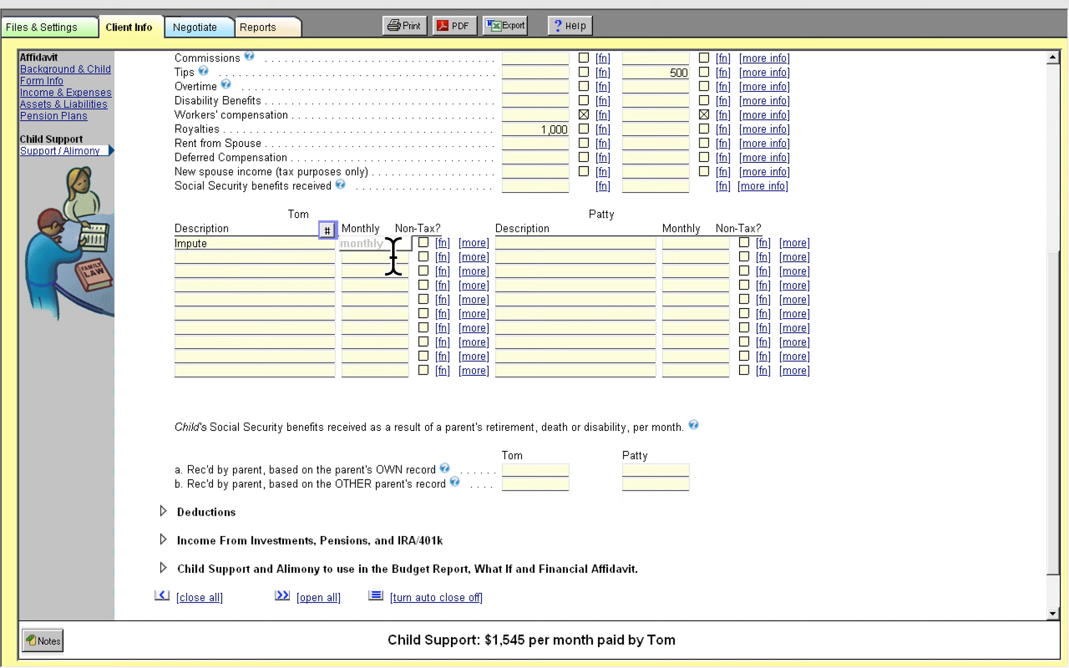
{"action": "type", "text": "500"}
{"action": "key", "text": "Tab"}
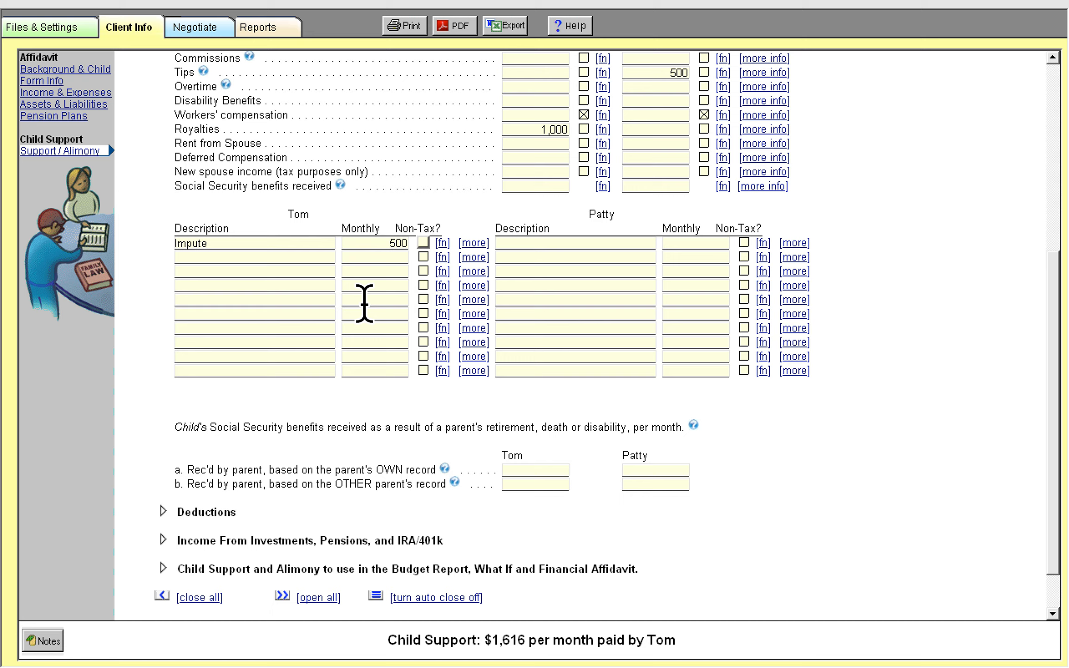
{"action": "key", "text": "shift+Tab"}
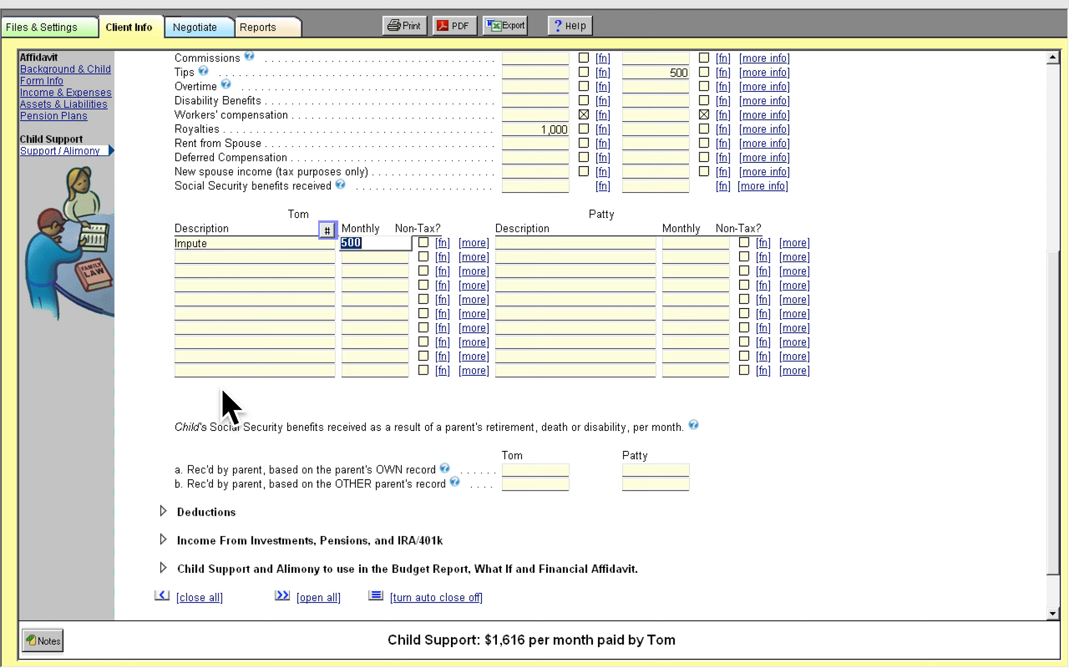
{"action": "left_click", "coordinate": [222, 260]}
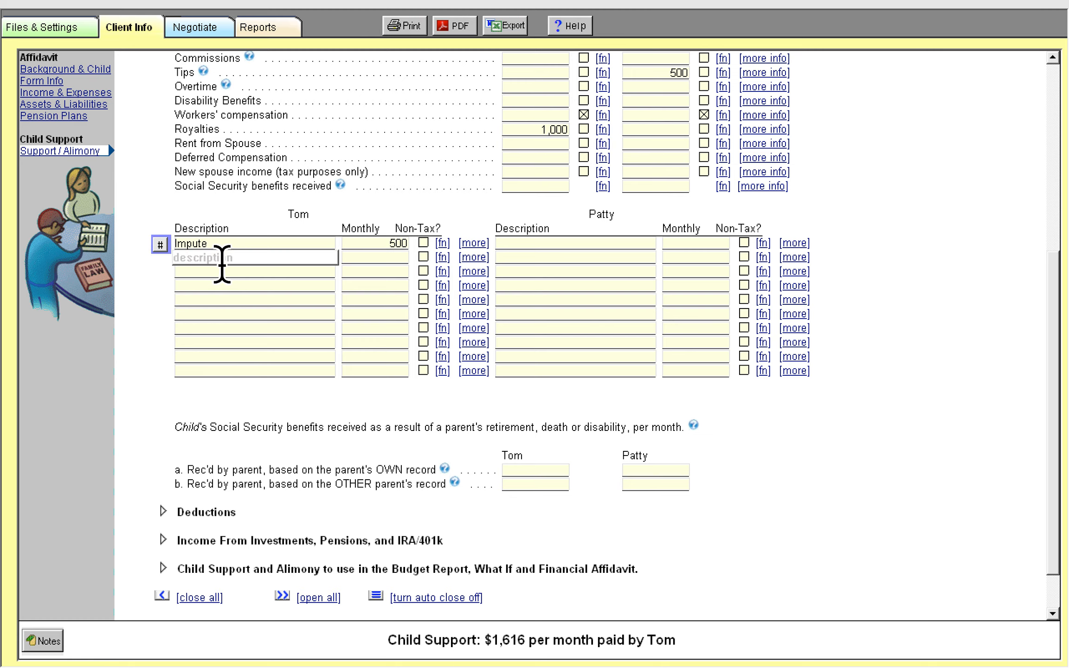
{"action": "scroll", "coordinate": [301, 333], "scroll_direction": "down", "scroll_amount": 3}
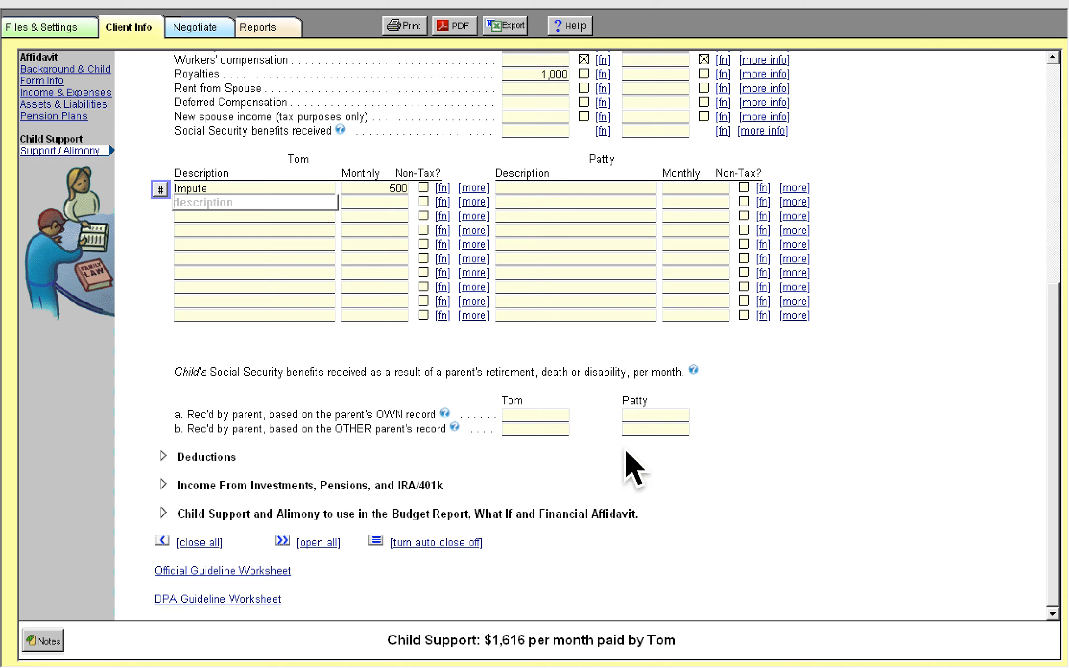
{"action": "left_click", "coordinate": [564, 427]}
{"action": "left_click", "coordinate": [641, 428]}
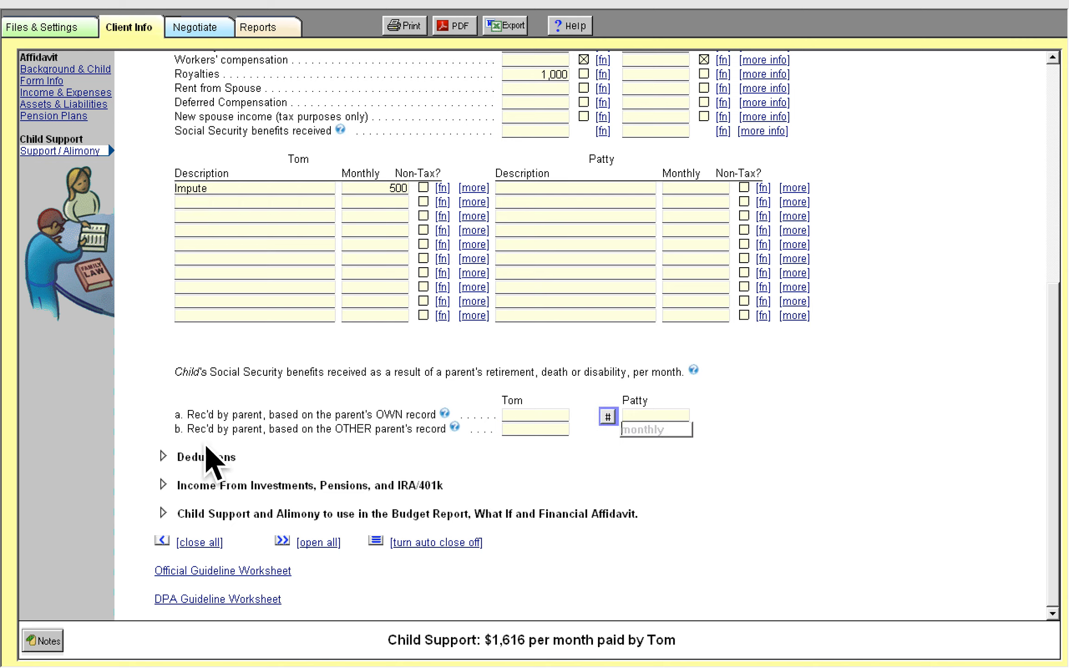
Expand Deductions and enter Tom's health insurance premium of 500 and children's share of health of 200 per month
{"action": "left_click", "coordinate": [185, 467]}
{"action": "scroll", "coordinate": [405, 441], "scroll_direction": "up", "scroll_amount": 3}
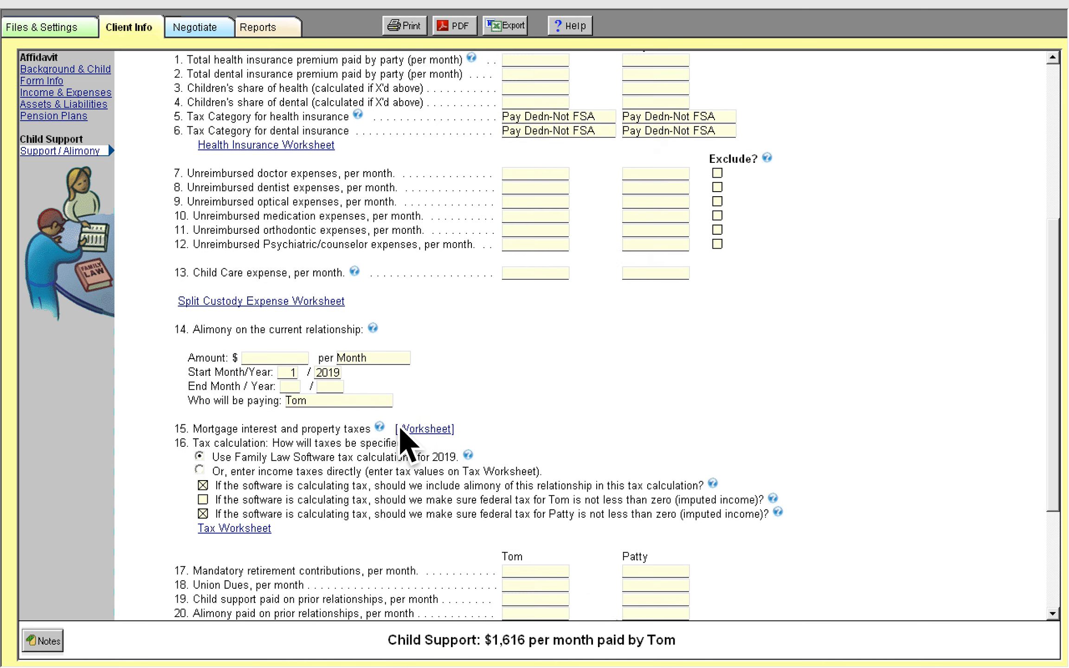
{"action": "scroll", "coordinate": [204, 146], "scroll_direction": "down", "scroll_amount": 1}
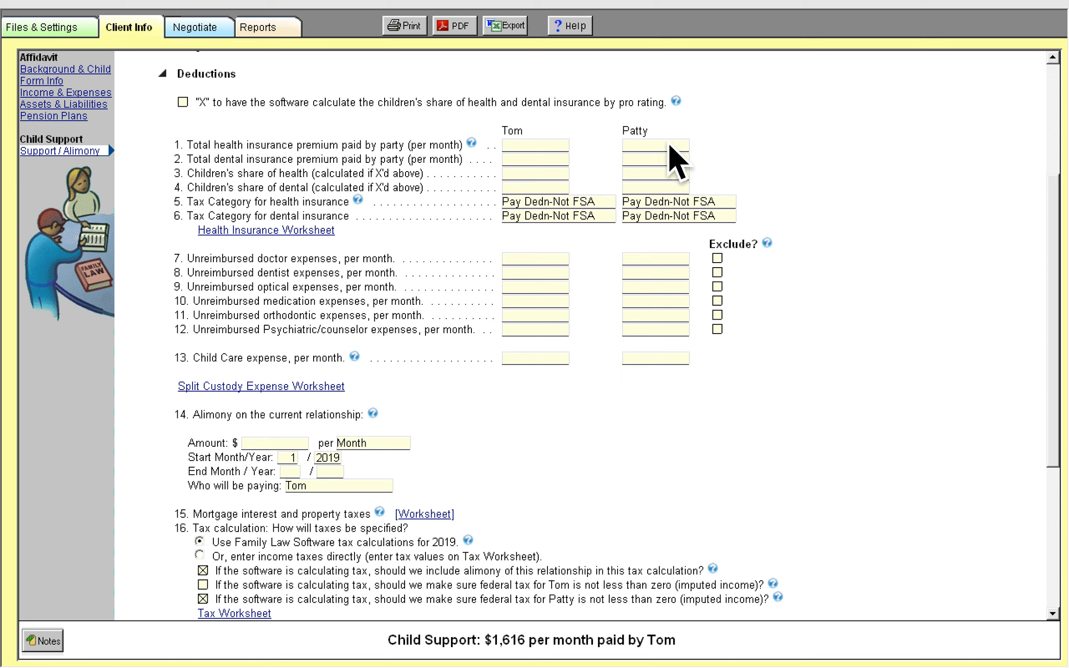
{"action": "left_click", "coordinate": [541, 145]}
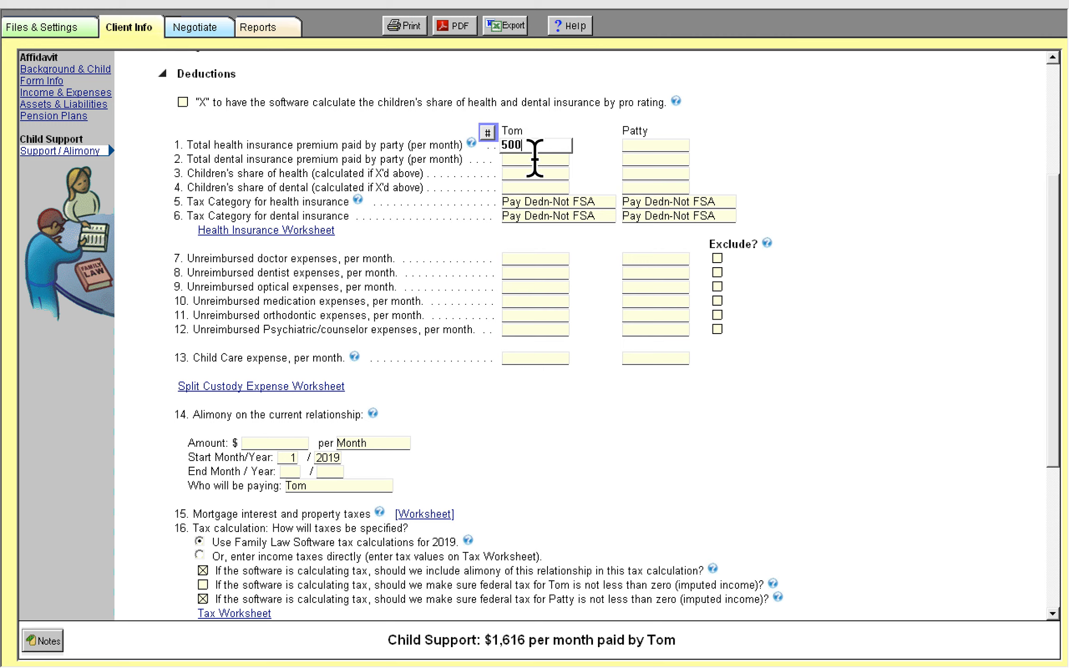
{"action": "key", "text": "Tab"}
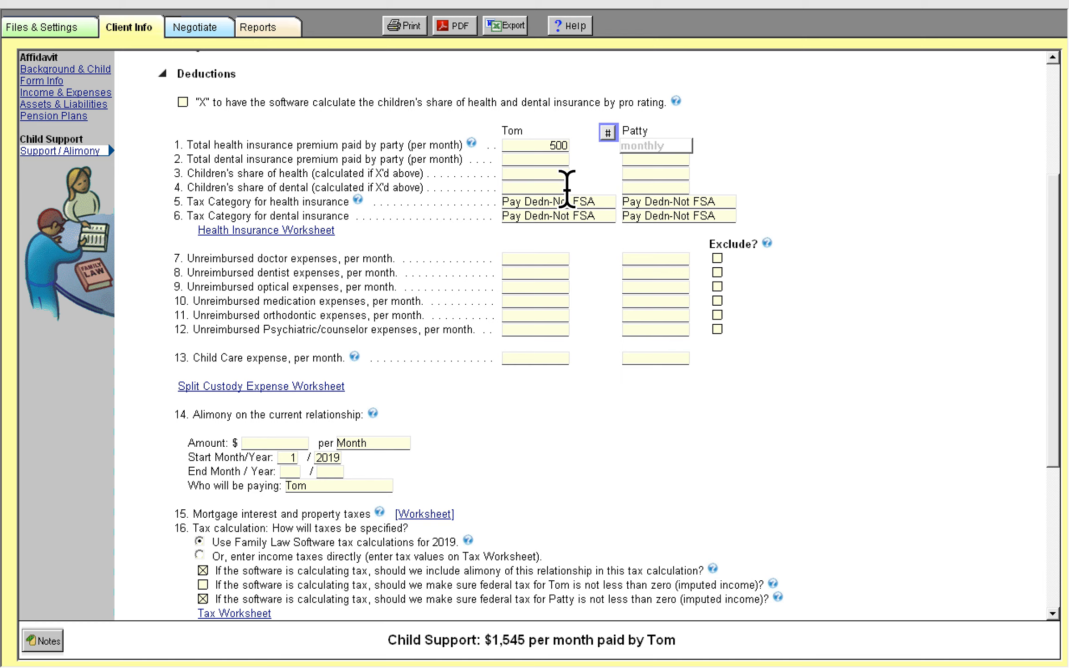
{"action": "left_click", "coordinate": [547, 174]}
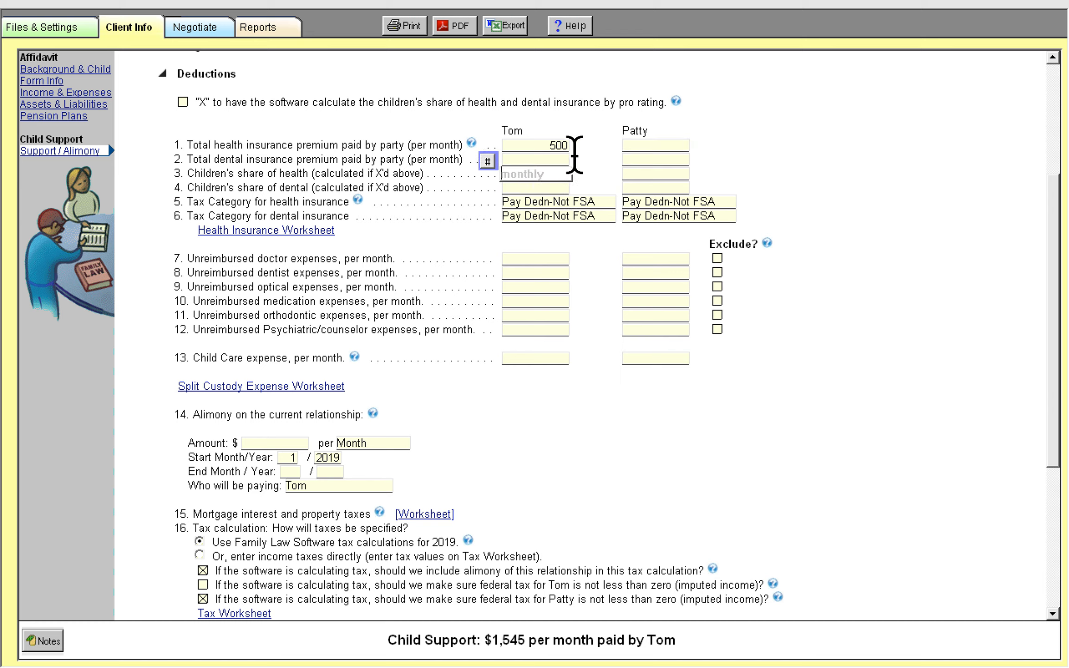
{"action": "left_click", "coordinate": [567, 142]}
{"action": "left_click", "coordinate": [550, 172]}
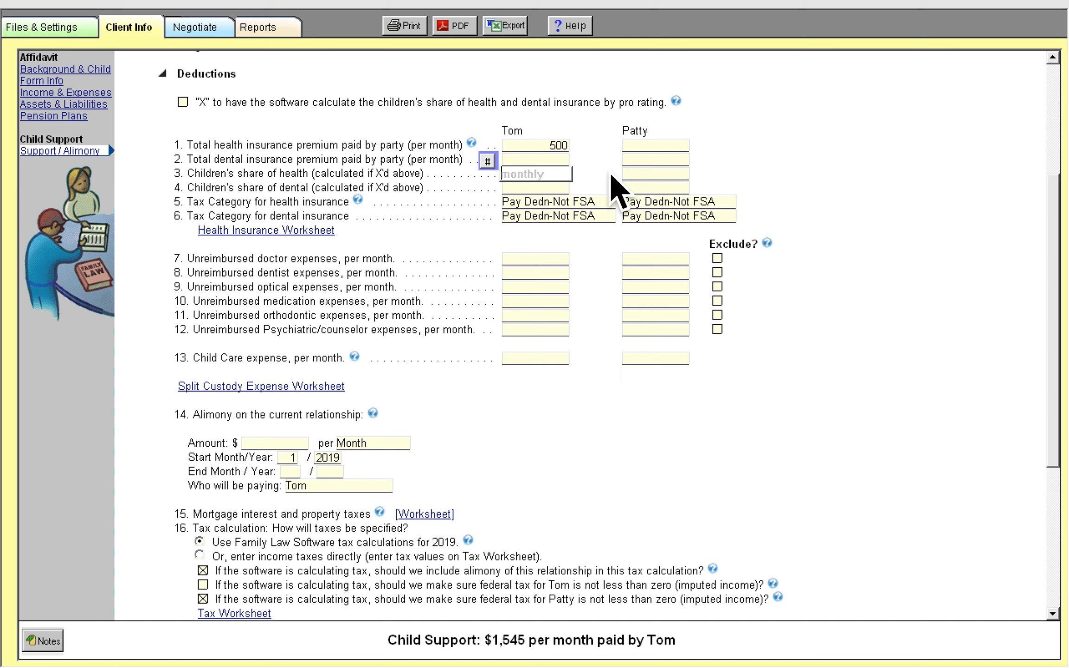
{"action": "key", "text": "Tab"}
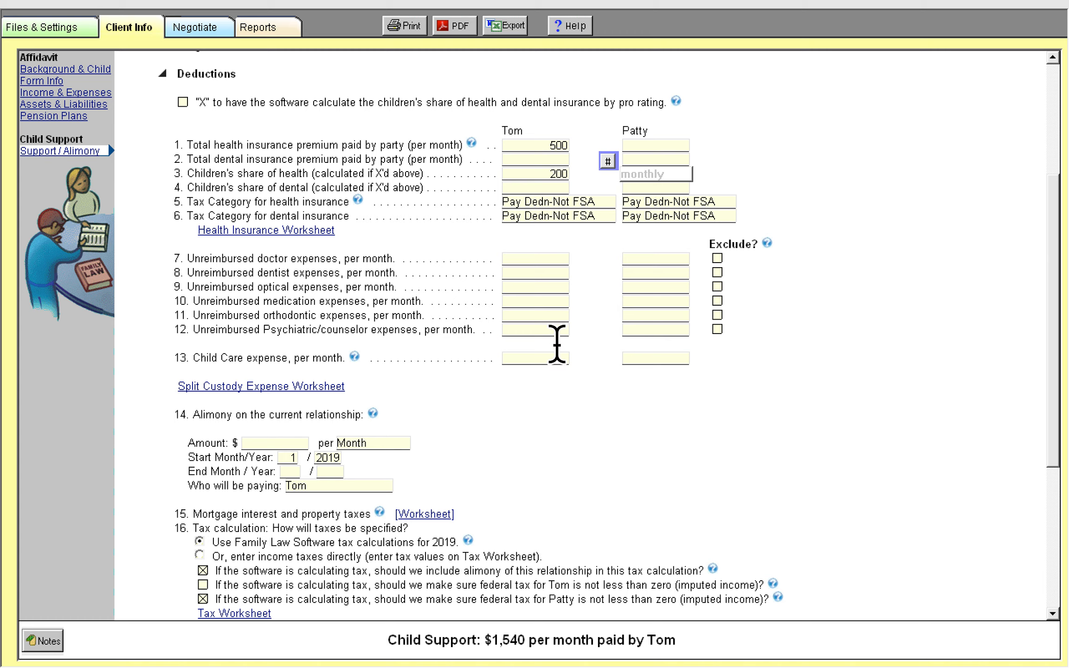
Enter 500 as Tom's unreimbursed psychiatric/counselor expenses and mark that line excluded
{"action": "left_click", "coordinate": [556, 333]}
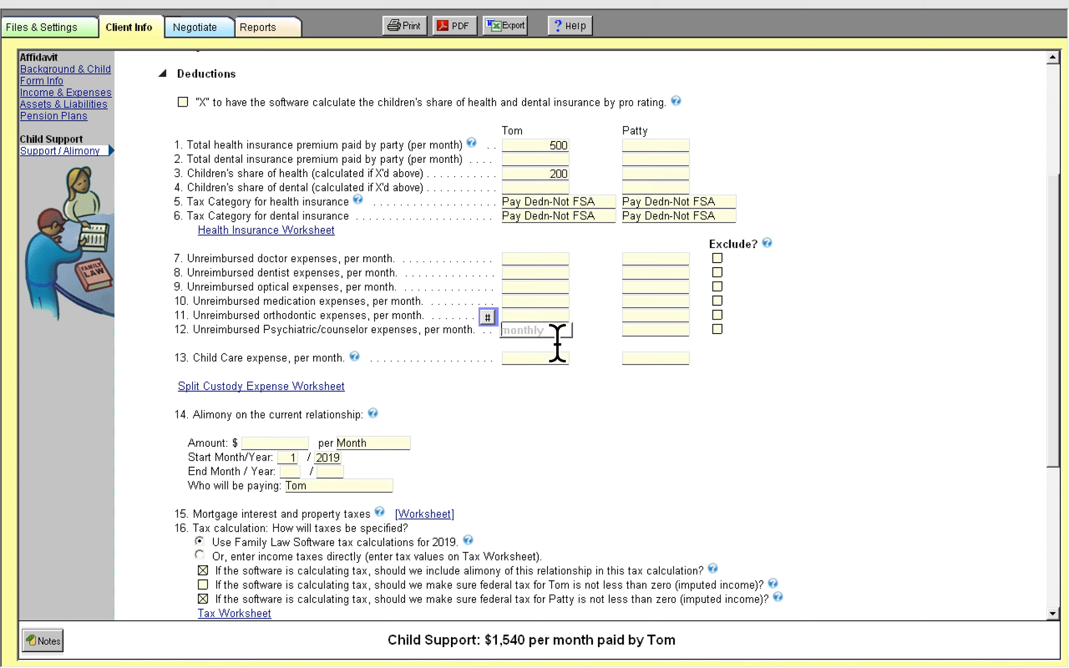
{"action": "key", "text": "Tab"}
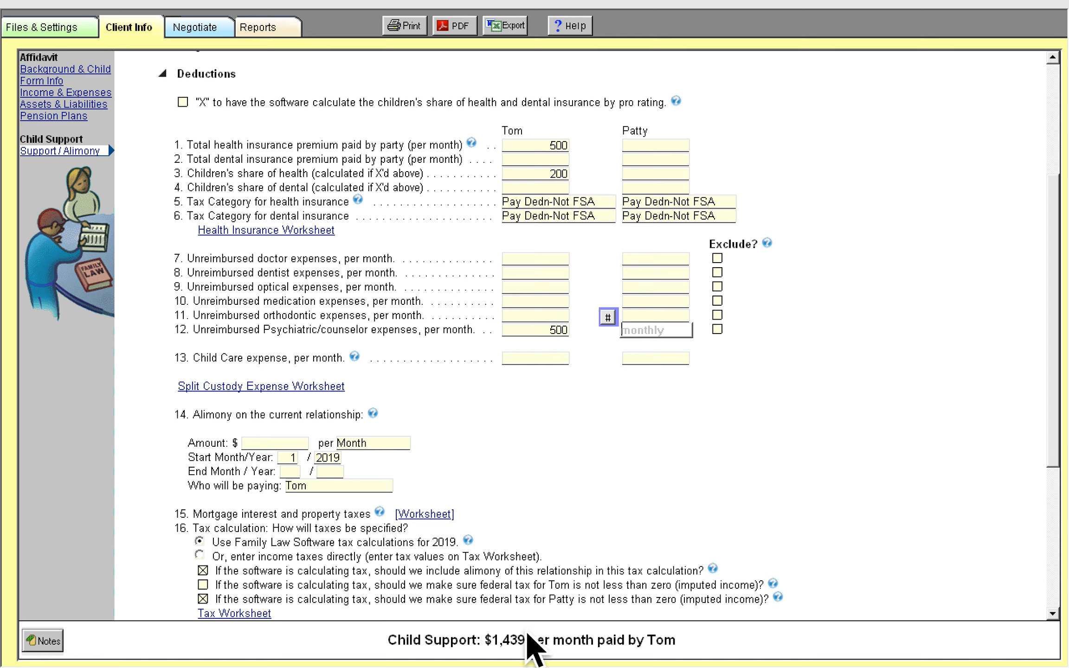
{"action": "left_click", "coordinate": [718, 329]}
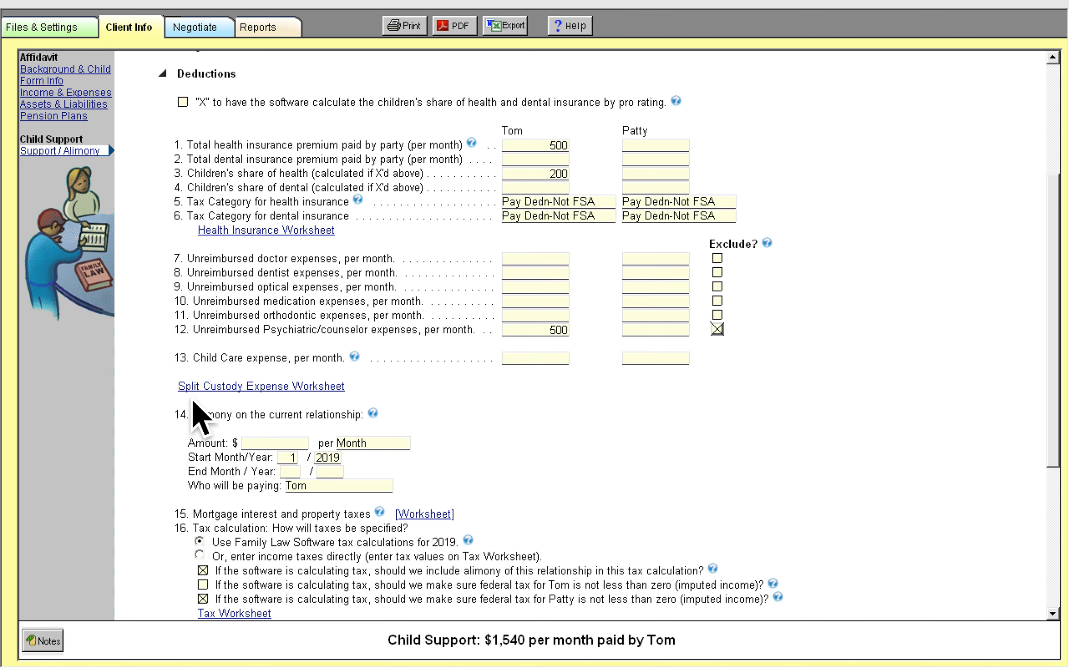
Expand the Income From Investments, Pensions, and IRA/401k section and review its fields
{"action": "scroll", "coordinate": [253, 448], "scroll_direction": "down", "scroll_amount": 1}
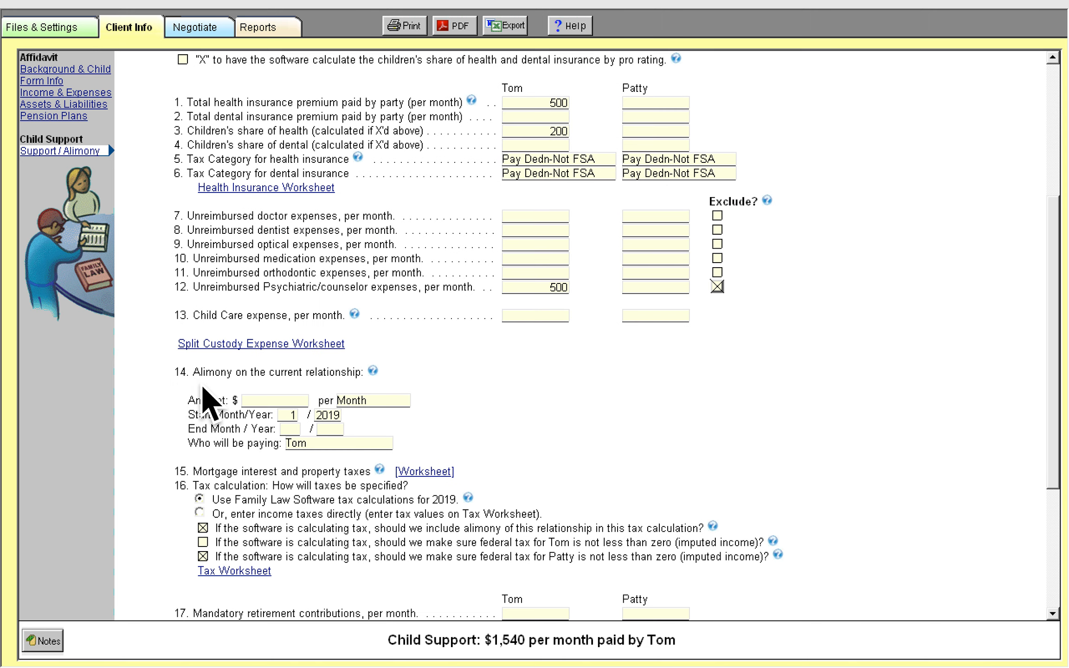
{"action": "scroll", "coordinate": [221, 401], "scroll_direction": "down", "scroll_amount": 3}
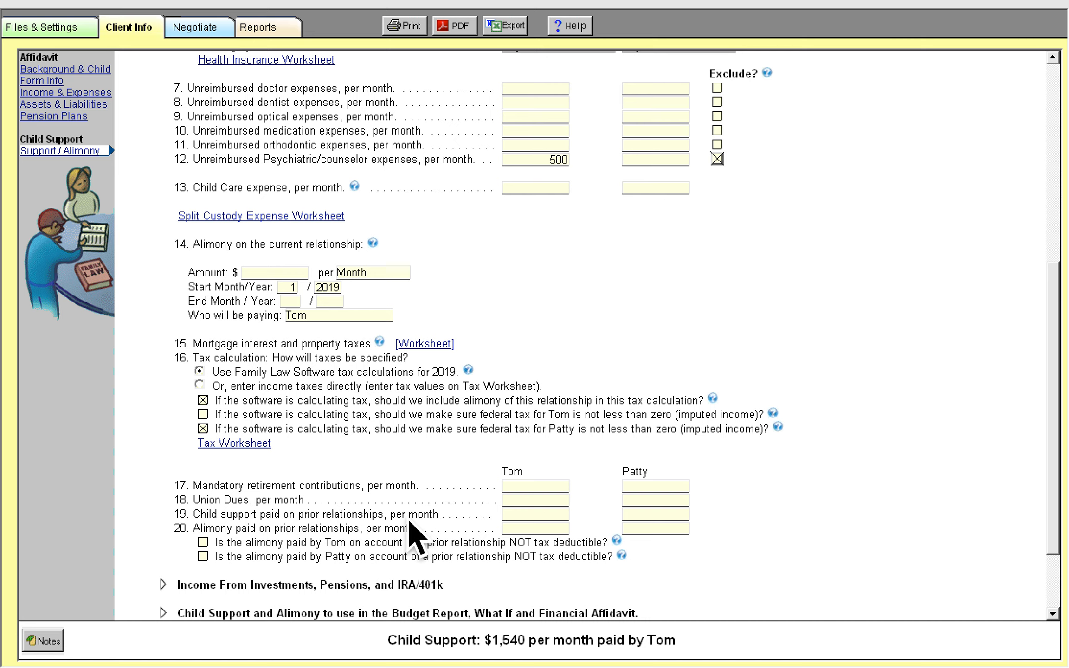
{"action": "left_click", "coordinate": [183, 587]}
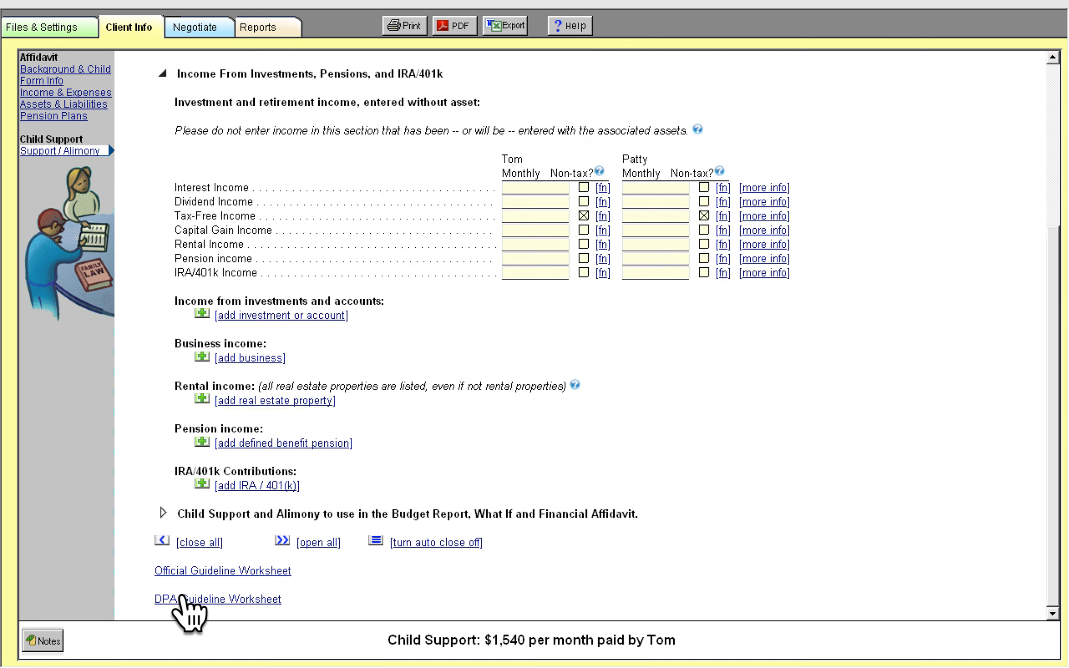
{"action": "scroll", "coordinate": [246, 478], "scroll_direction": "up", "scroll_amount": 2}
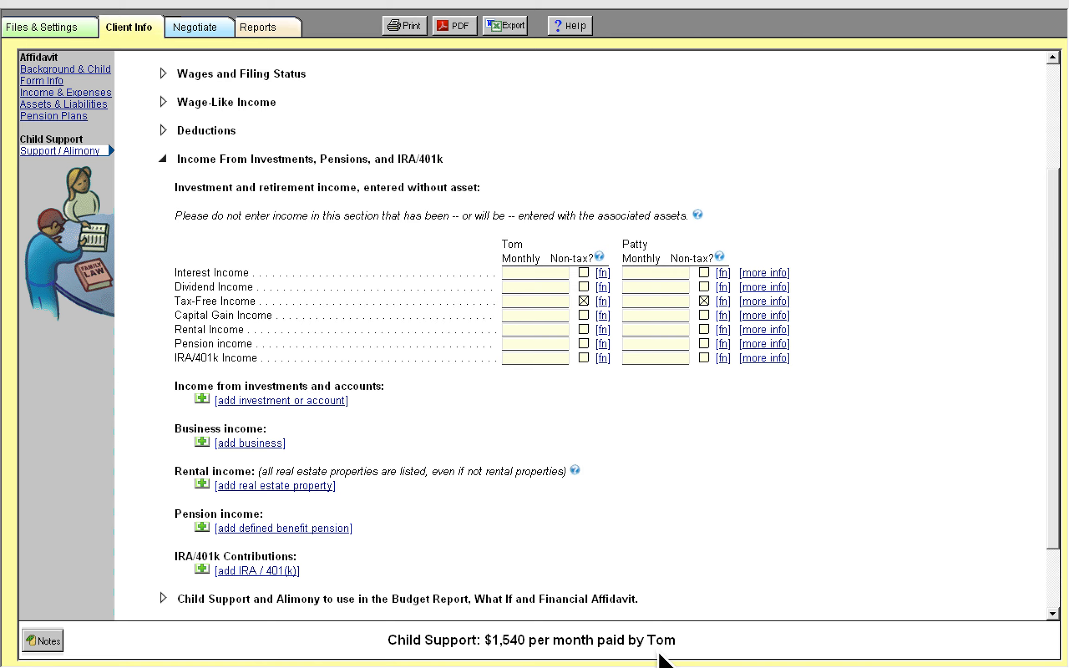
Open the child support guideline worksheet report and review its calculation lines
{"action": "left_click", "coordinate": [278, 32]}
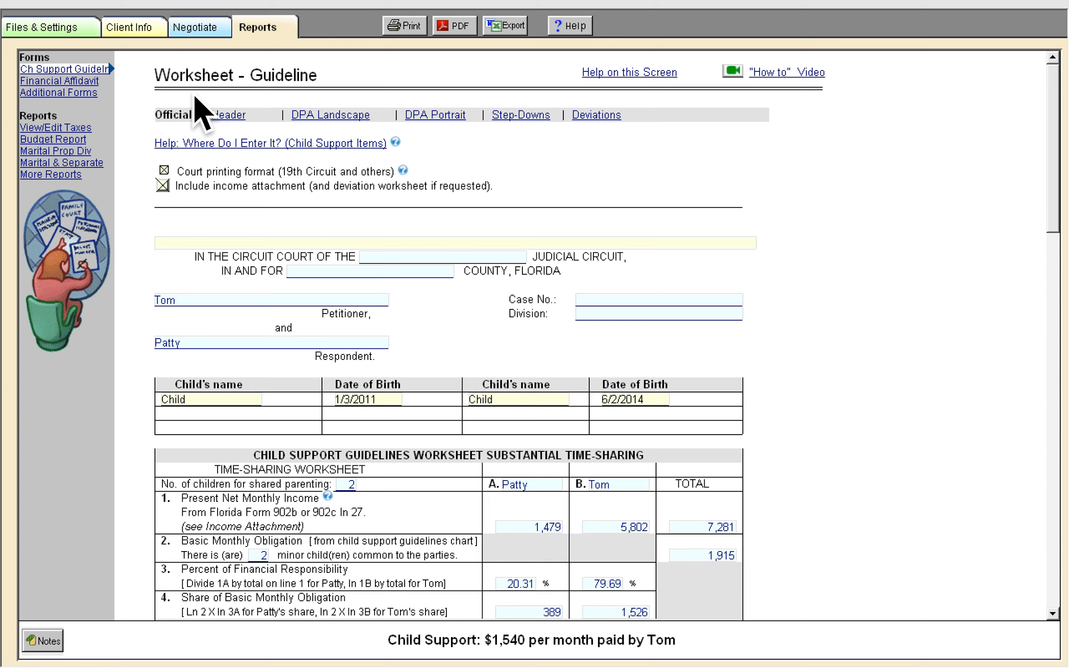
{"action": "scroll", "coordinate": [847, 429], "scroll_direction": "down", "scroll_amount": 6}
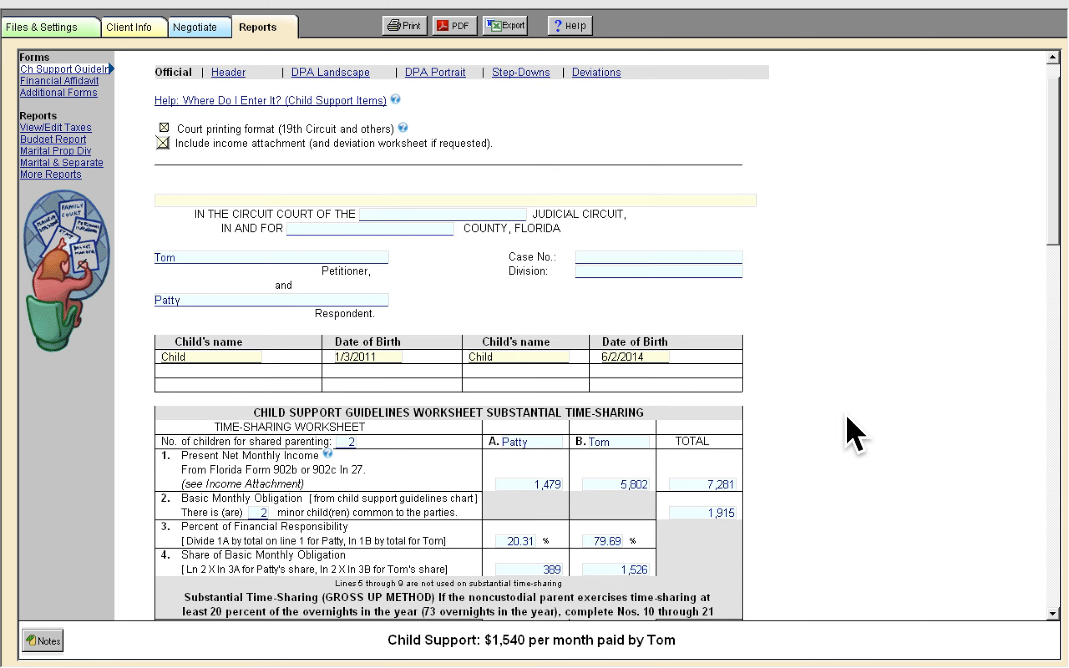
{"action": "scroll", "coordinate": [847, 418], "scroll_direction": "down", "scroll_amount": 7}
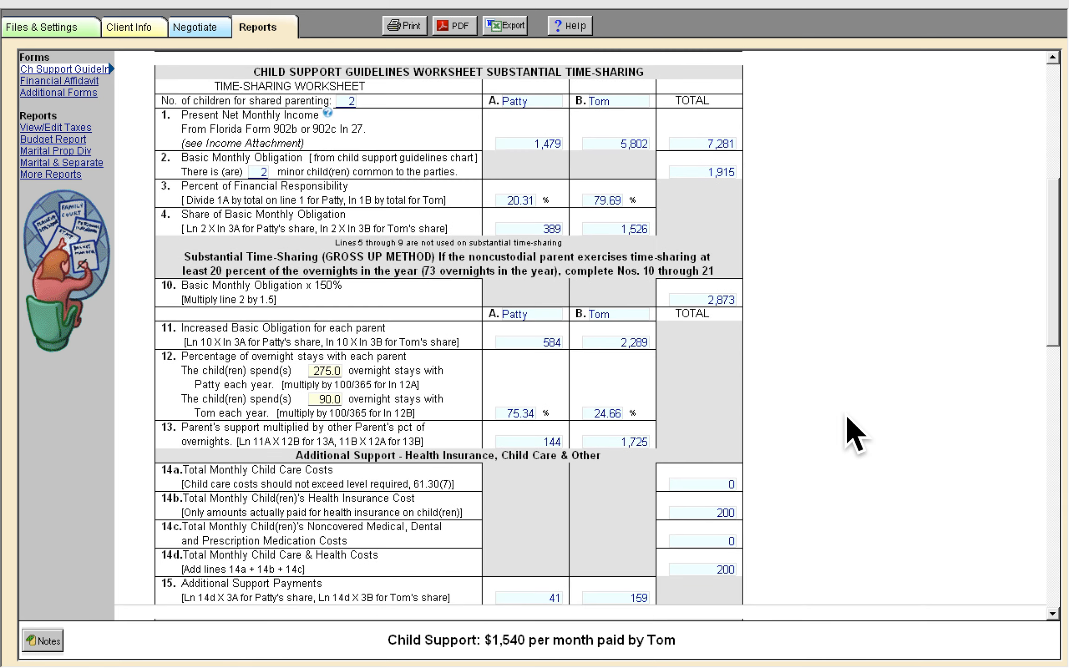
{"action": "scroll", "coordinate": [853, 434], "scroll_direction": "down", "scroll_amount": 3}
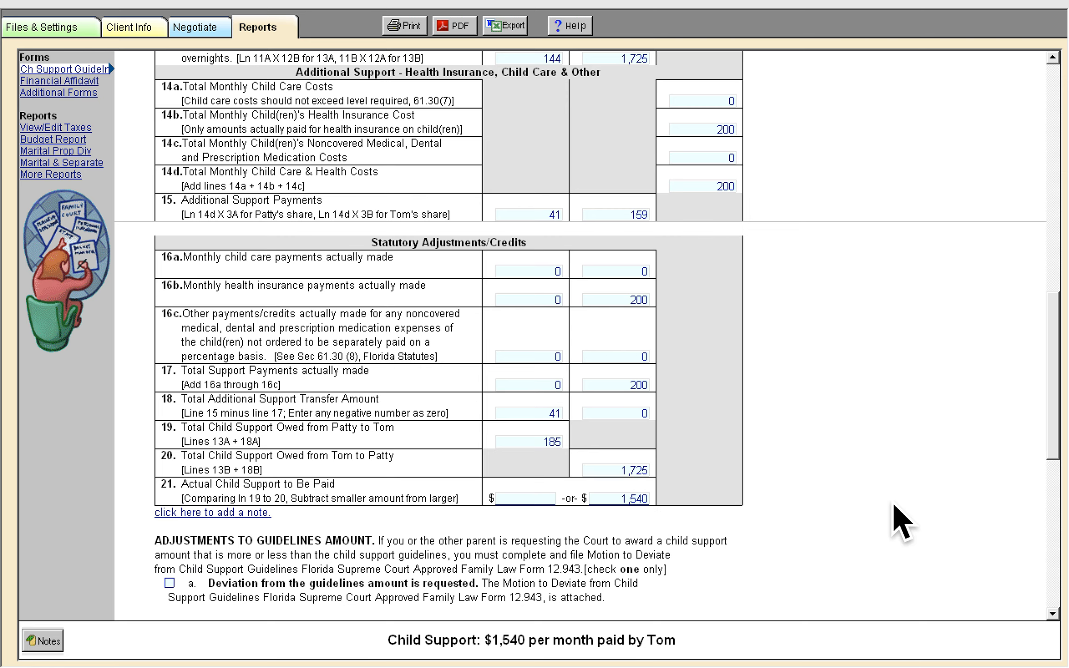
{"action": "scroll", "coordinate": [891, 504], "scroll_direction": "up", "scroll_amount": 12}
{"action": "scroll", "coordinate": [894, 505], "scroll_direction": "up", "scroll_amount": 5}
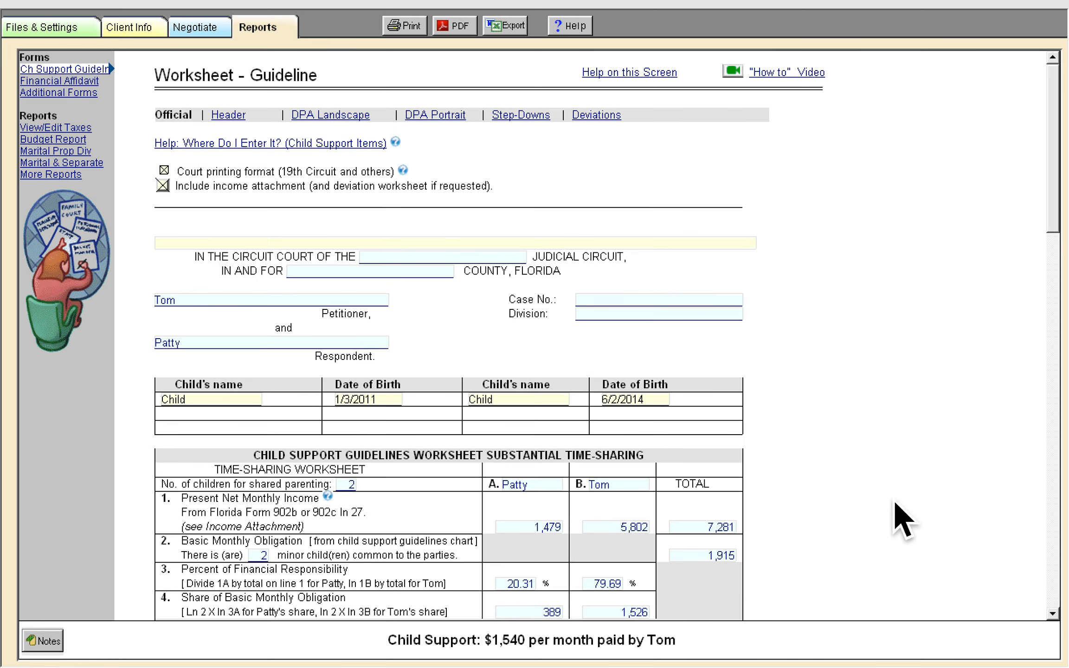
{"action": "scroll", "coordinate": [895, 497], "scroll_direction": "down", "scroll_amount": 1}
Try to override the total present net monthly income on the worksheet with 900
{"action": "left_click", "coordinate": [628, 487]}
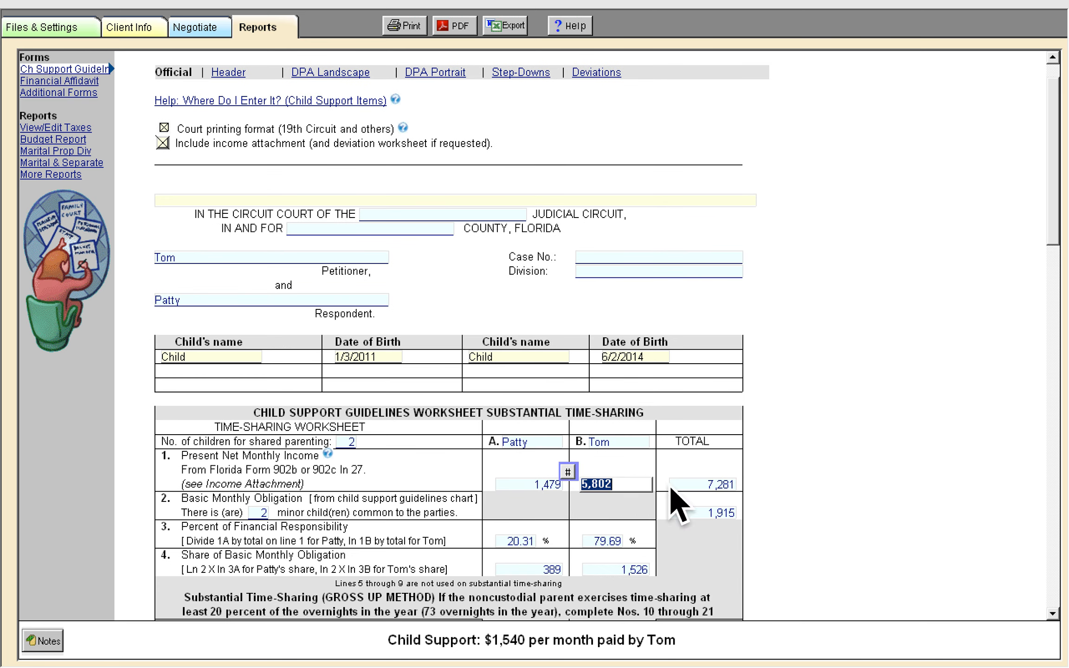
{"action": "left_click", "coordinate": [729, 487]}
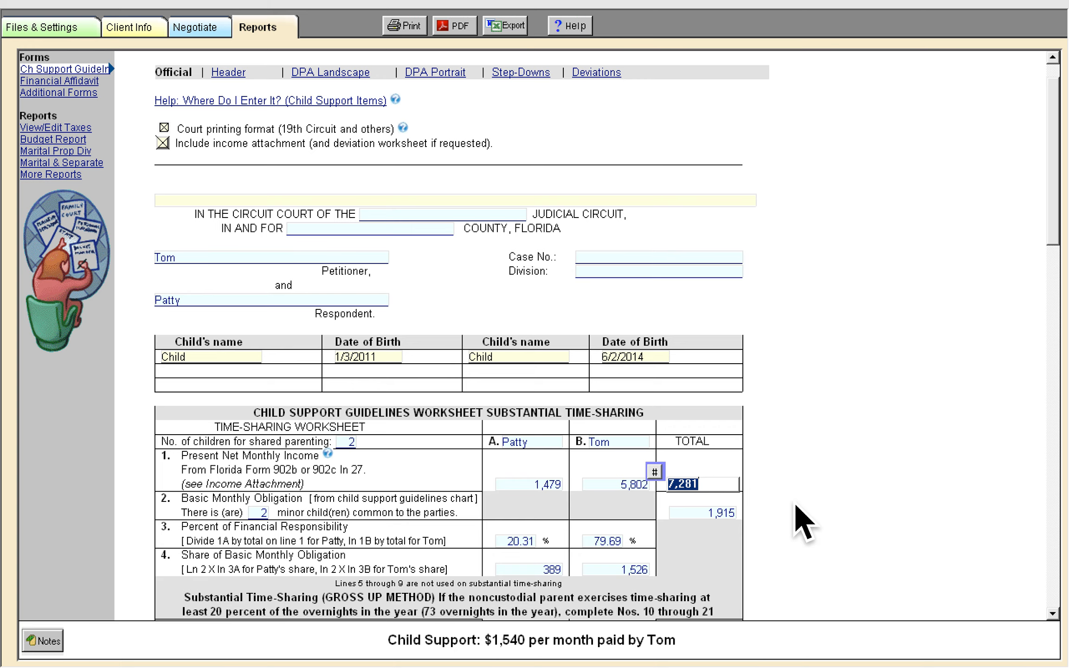
{"action": "type", "text": "900"}
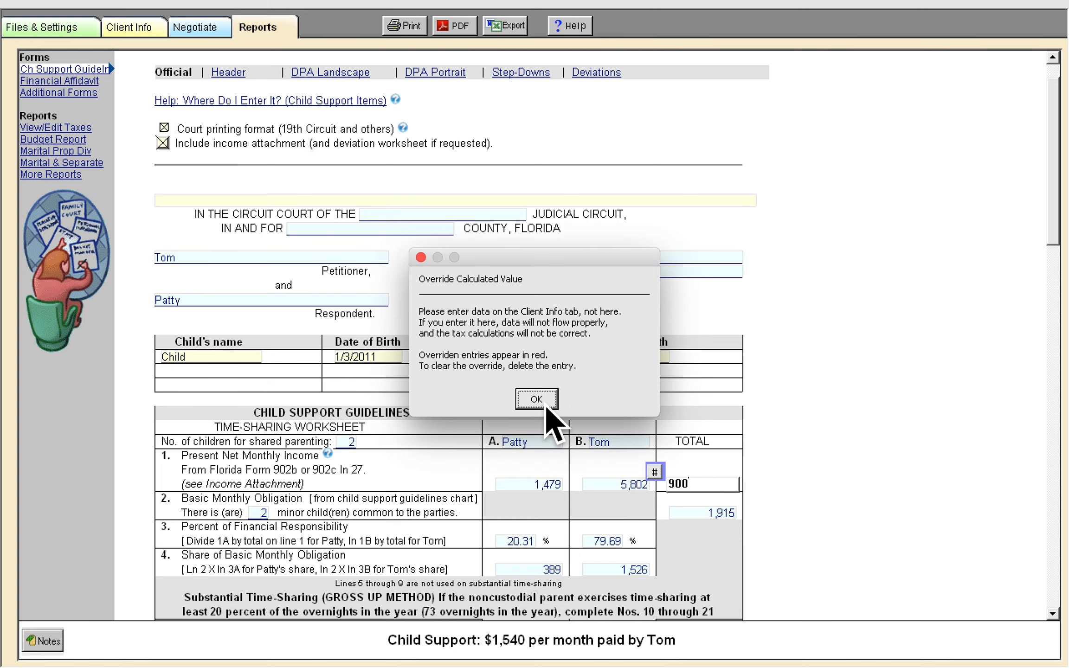
{"action": "left_click", "coordinate": [537, 400]}
Cancel the override of the total present net monthly income on the guideline worksheet
{"action": "scroll", "coordinate": [612, 480], "scroll_direction": "up", "scroll_amount": 10}
{"action": "left_click", "coordinate": [690, 301]}
{"action": "left_click", "coordinate": [955, 284]}
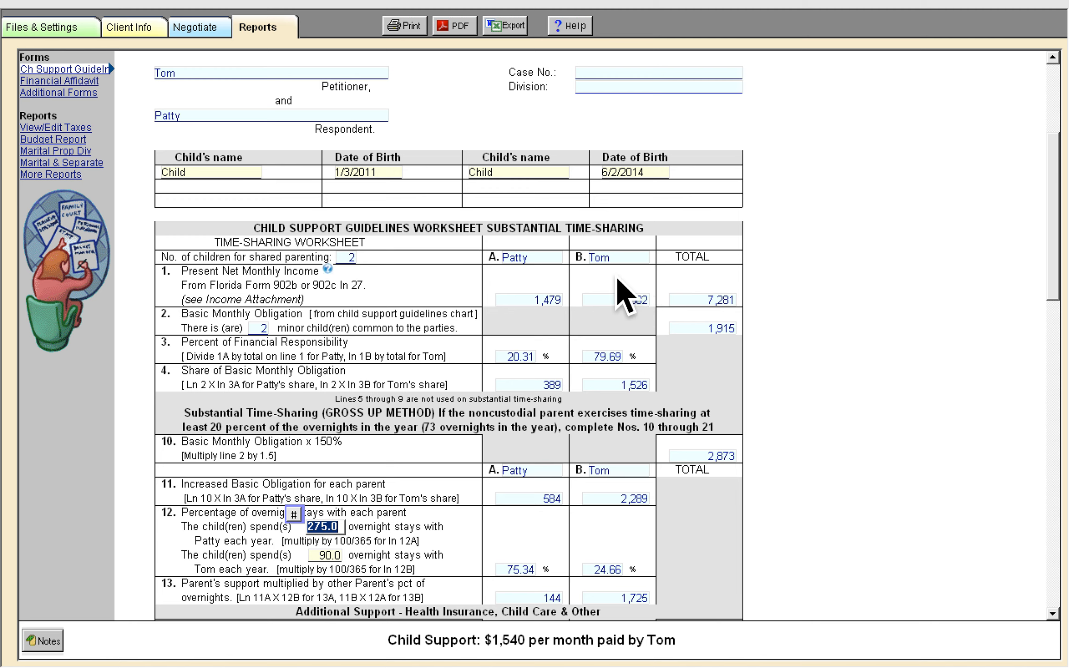
{"action": "scroll", "coordinate": [591, 316], "scroll_direction": "up", "scroll_amount": 3}
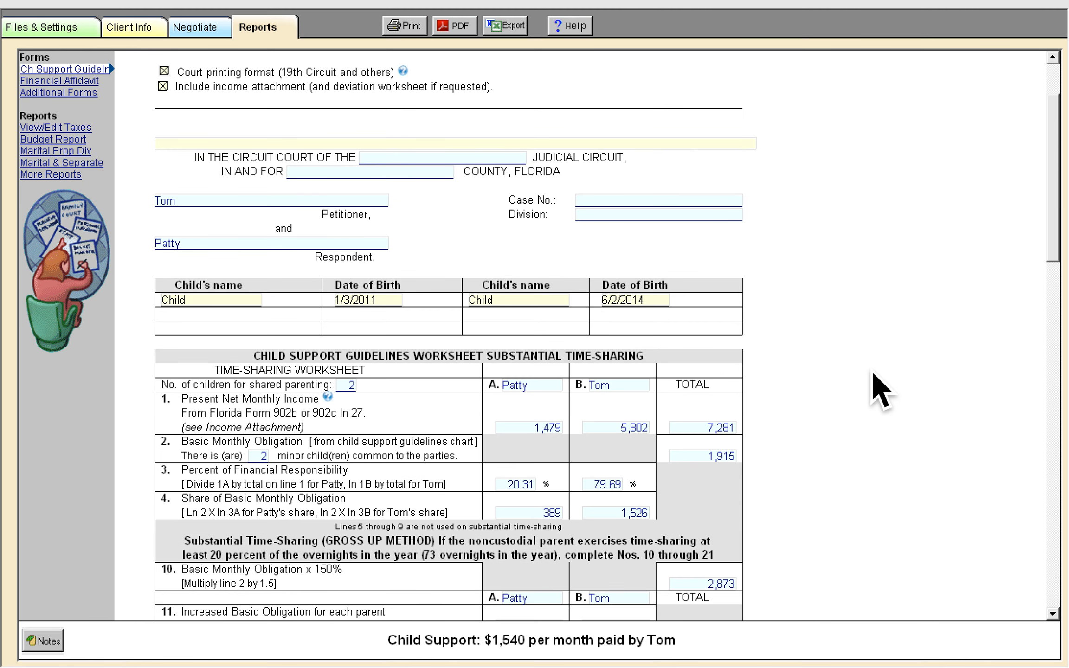
{"action": "scroll", "coordinate": [871, 372], "scroll_direction": "up", "scroll_amount": 3}
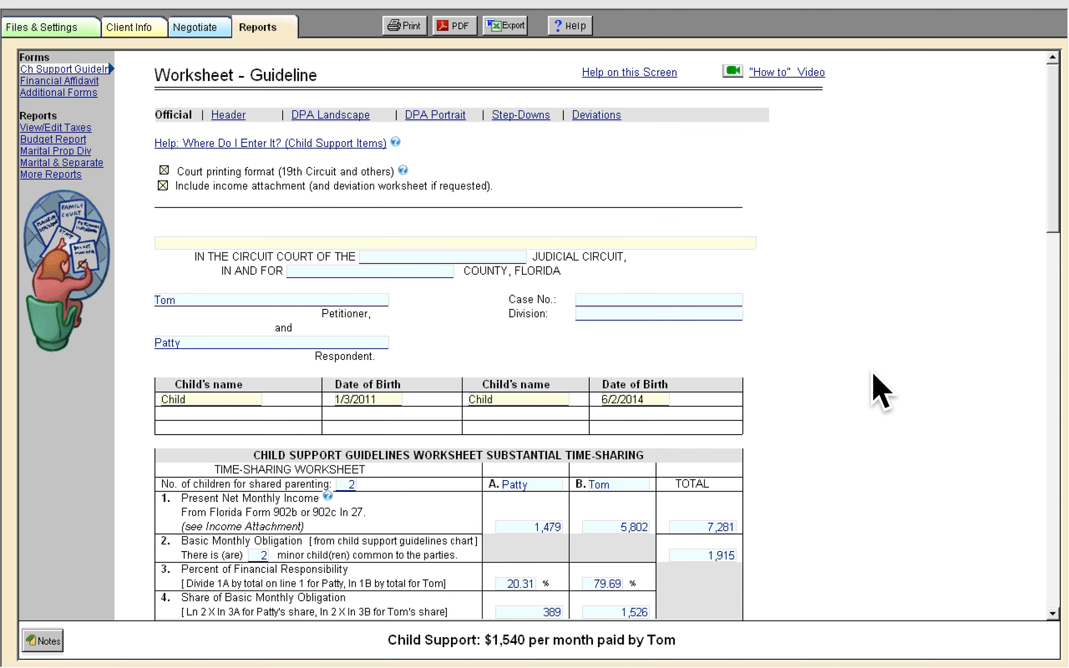
Open the Step-Downs worksheet and set the first child support period to end in month 6 of 2029
{"action": "left_click", "coordinate": [512, 119]}
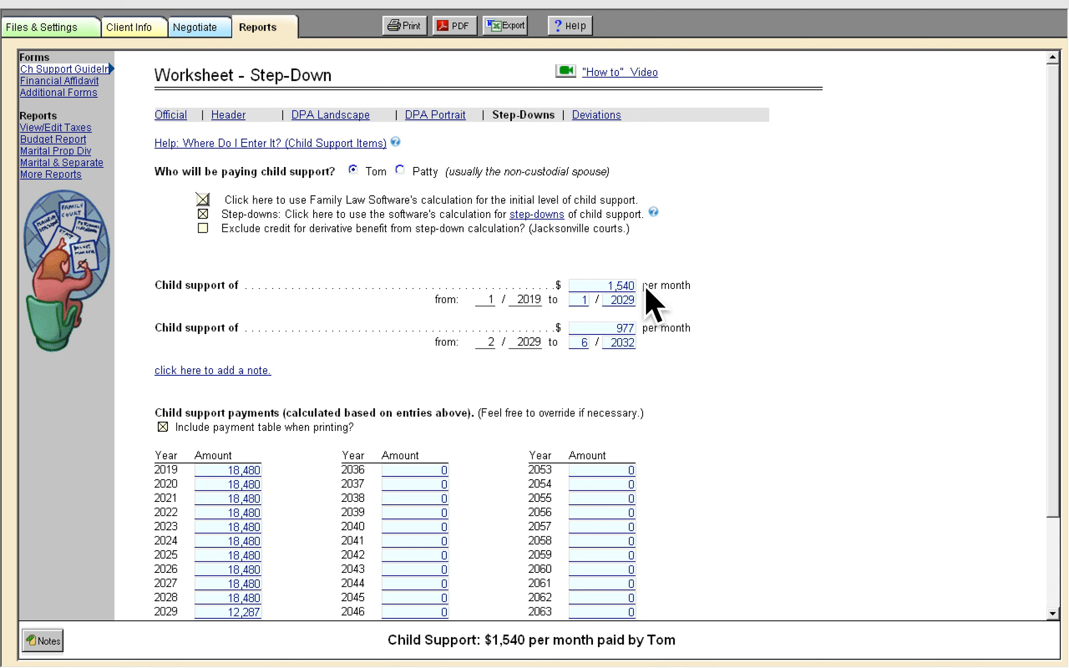
{"action": "left_click", "coordinate": [614, 290]}
{"action": "left_click", "coordinate": [626, 331]}
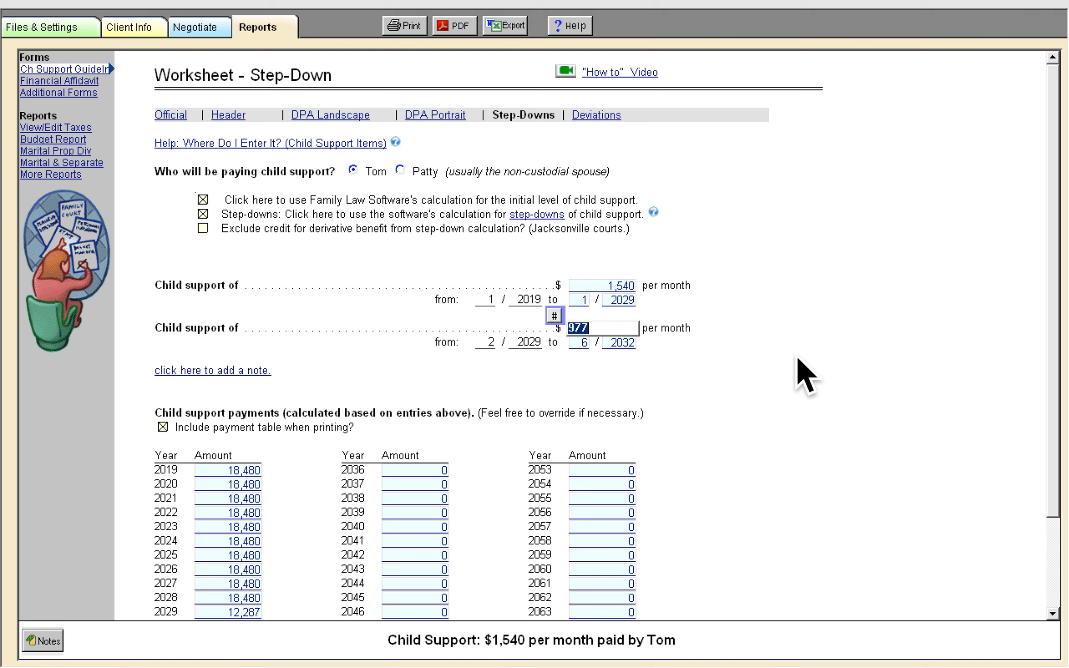
{"action": "left_click", "coordinate": [581, 343]}
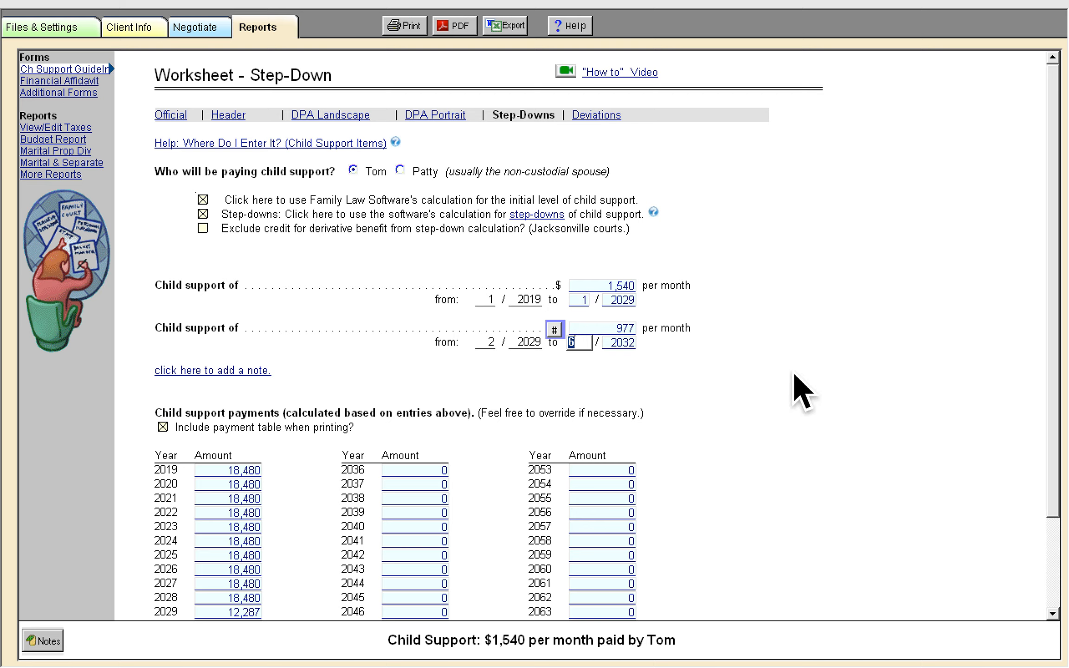
{"action": "left_click", "coordinate": [585, 302]}
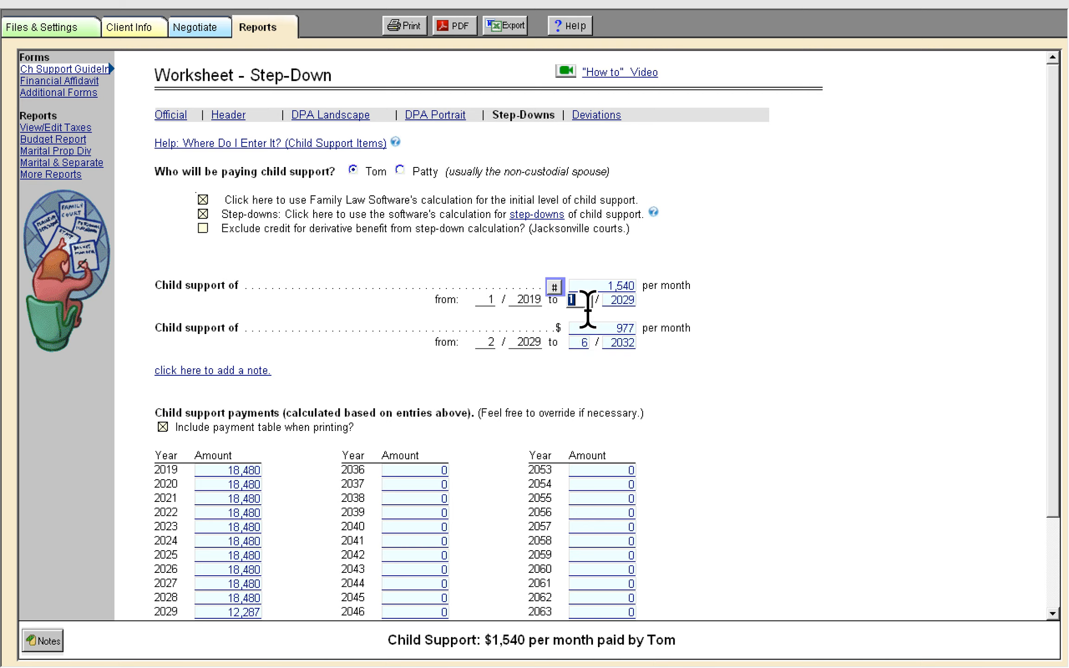
{"action": "type", "text": "6"}
{"action": "key", "text": "Tab"}
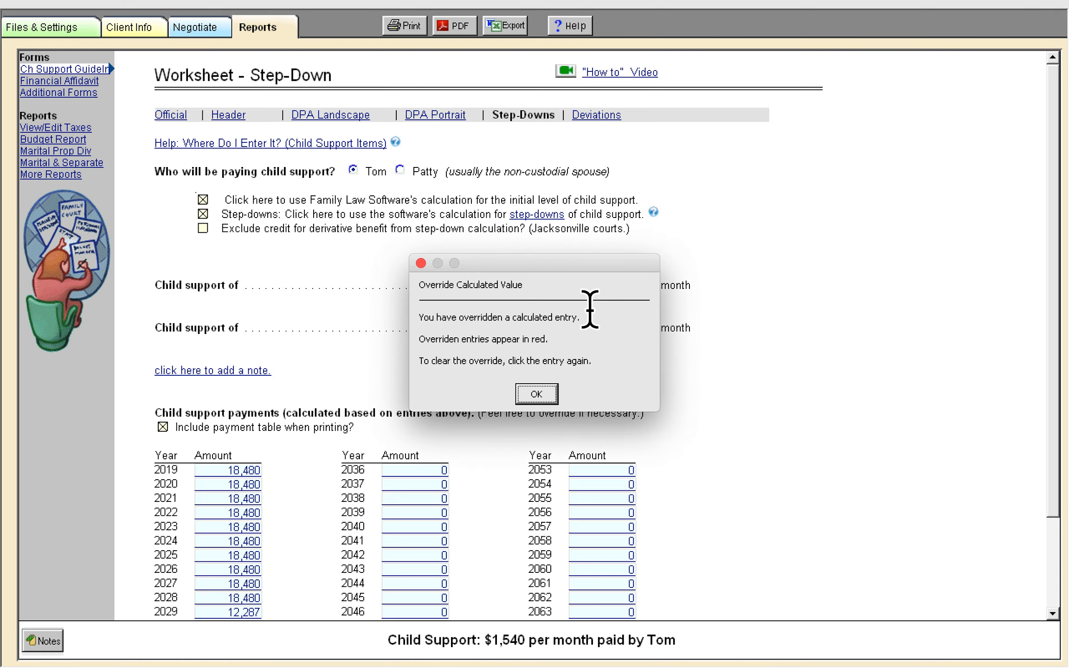
{"action": "left_click", "coordinate": [551, 402]}
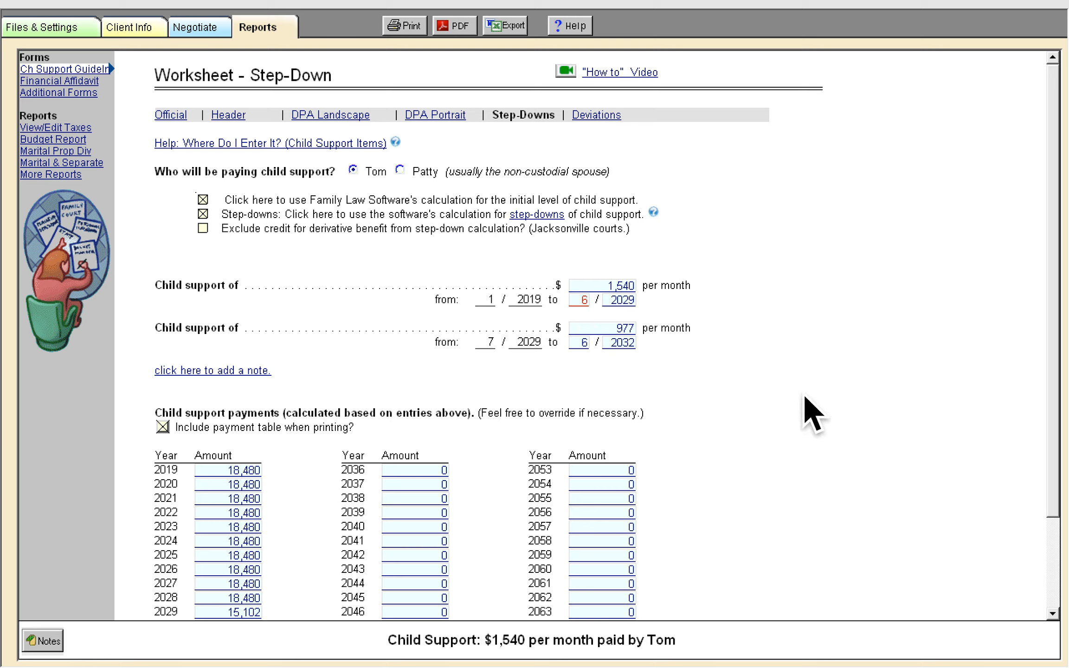
Open the Deviations worksheet and enter Reason as the first reason for deviation
{"action": "left_click", "coordinate": [604, 119]}
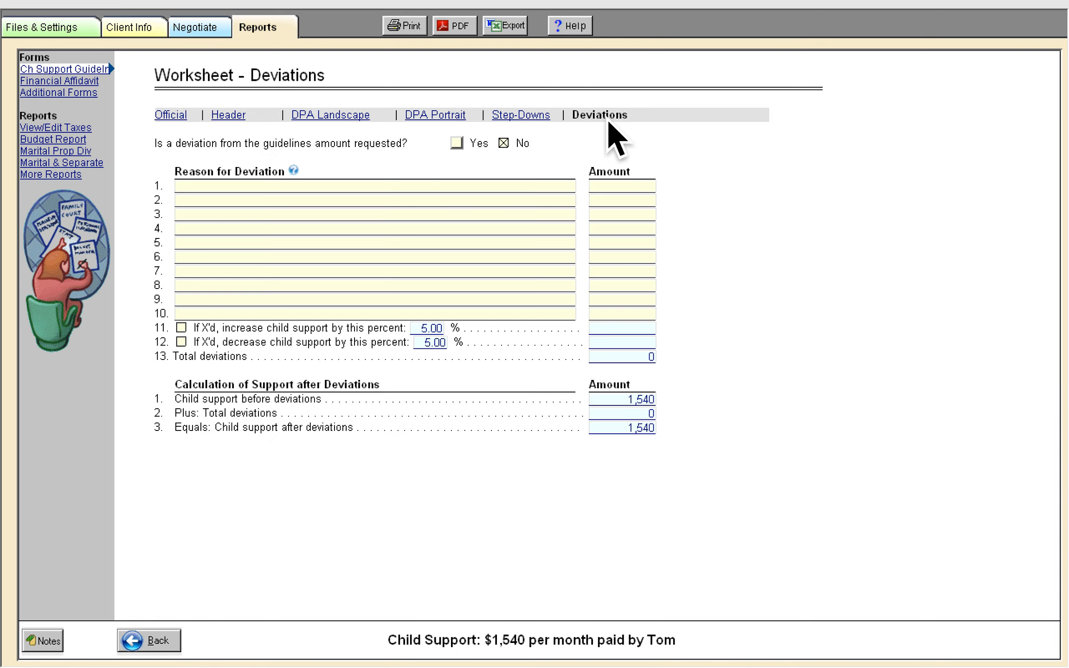
{"action": "left_click", "coordinate": [431, 329]}
{"action": "left_click", "coordinate": [434, 341]}
{"action": "left_click", "coordinate": [433, 329]}
{"action": "left_click", "coordinate": [434, 332]}
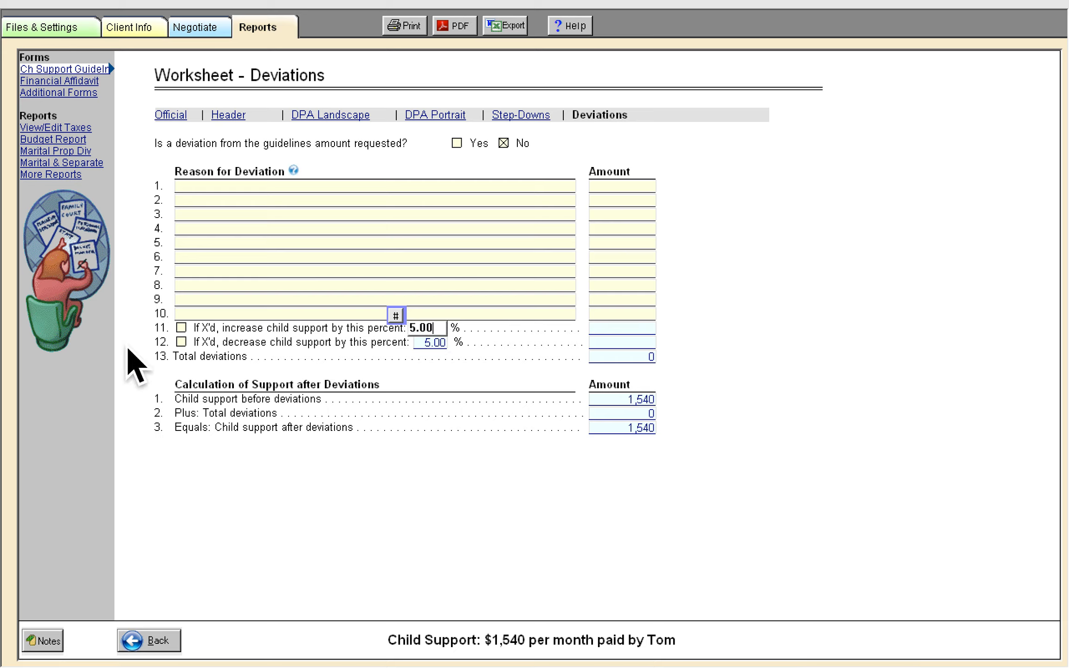
{"action": "left_click", "coordinate": [243, 187]}
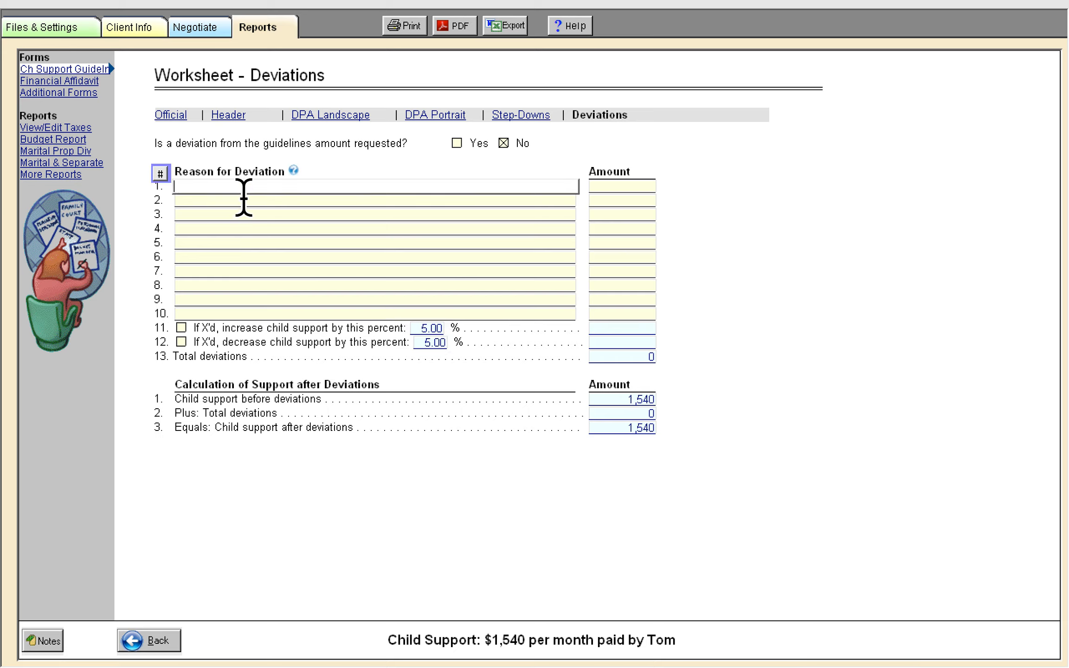
{"action": "type", "text": "Reason"}
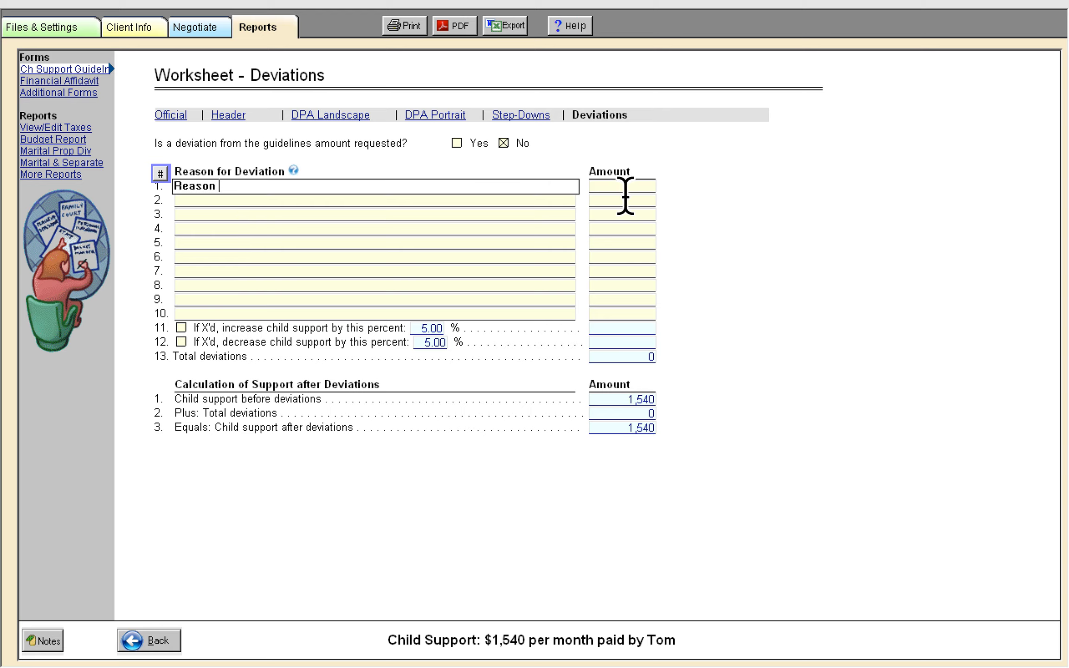
Set the first deviation's amount to -100
{"action": "left_click", "coordinate": [640, 186]}
{"action": "type", "text": "100"}
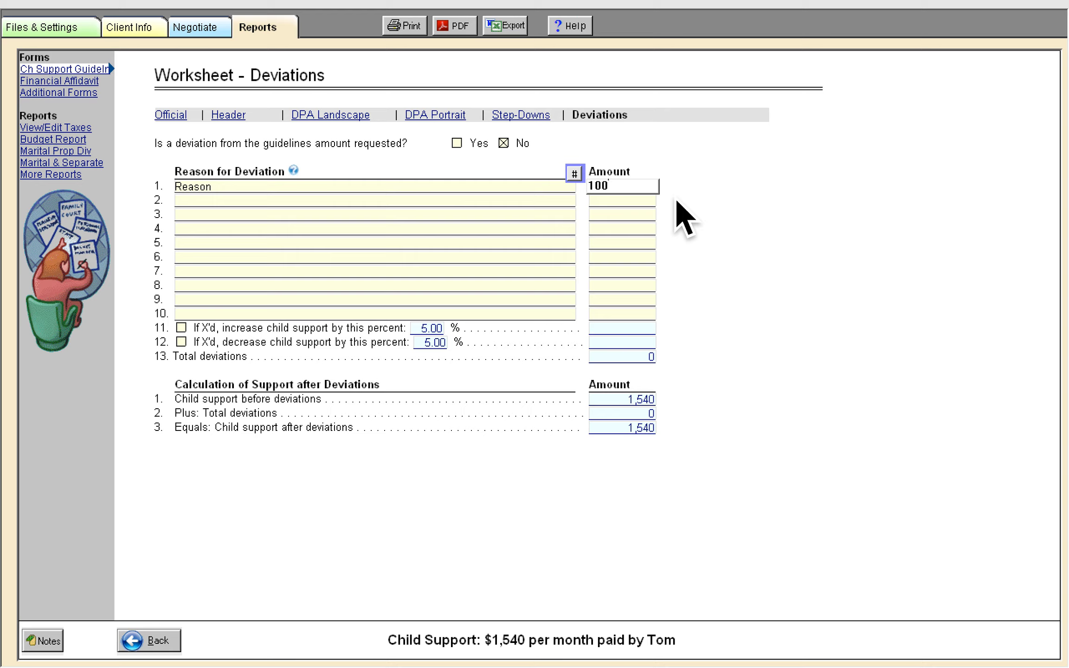
{"action": "key", "text": "Tab"}
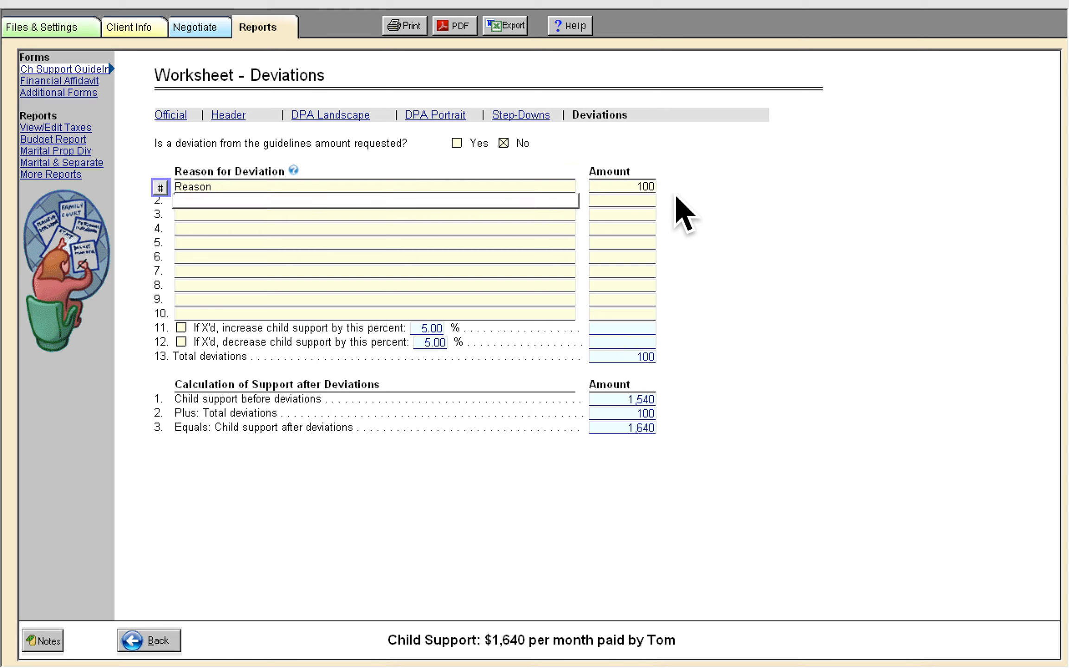
{"action": "left_click", "coordinate": [645, 184]}
{"action": "key", "text": "Left"}
{"action": "type", "text": "-"}
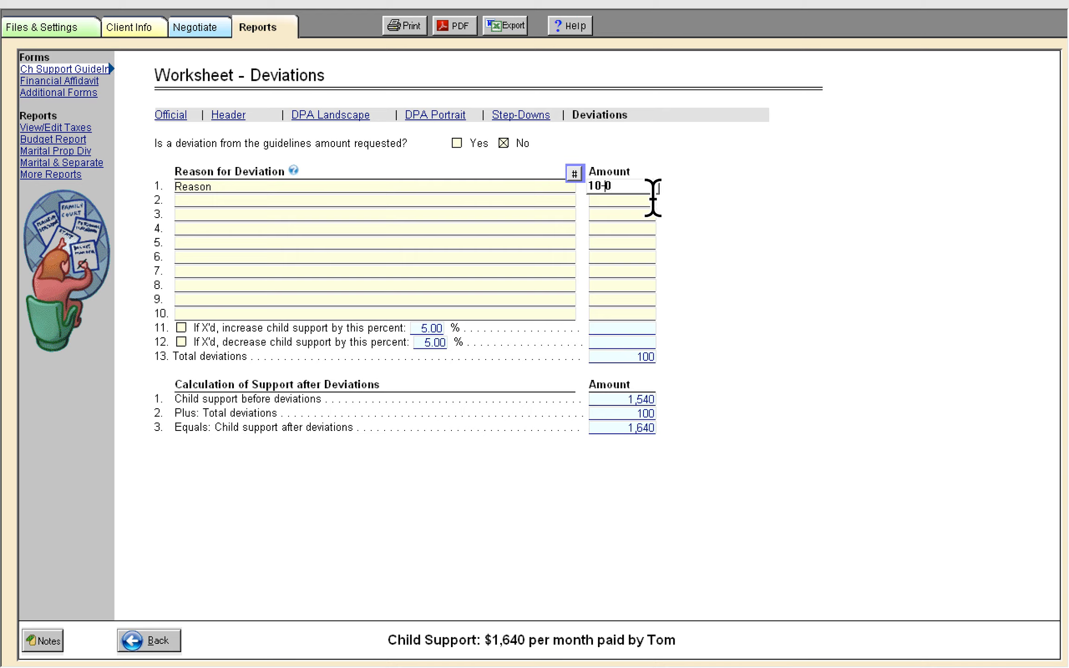
{"action": "key", "text": "BackSpace"}
{"action": "key", "text": "Left"}
{"action": "type", "text": "-"}
{"action": "key", "text": "Tab"}
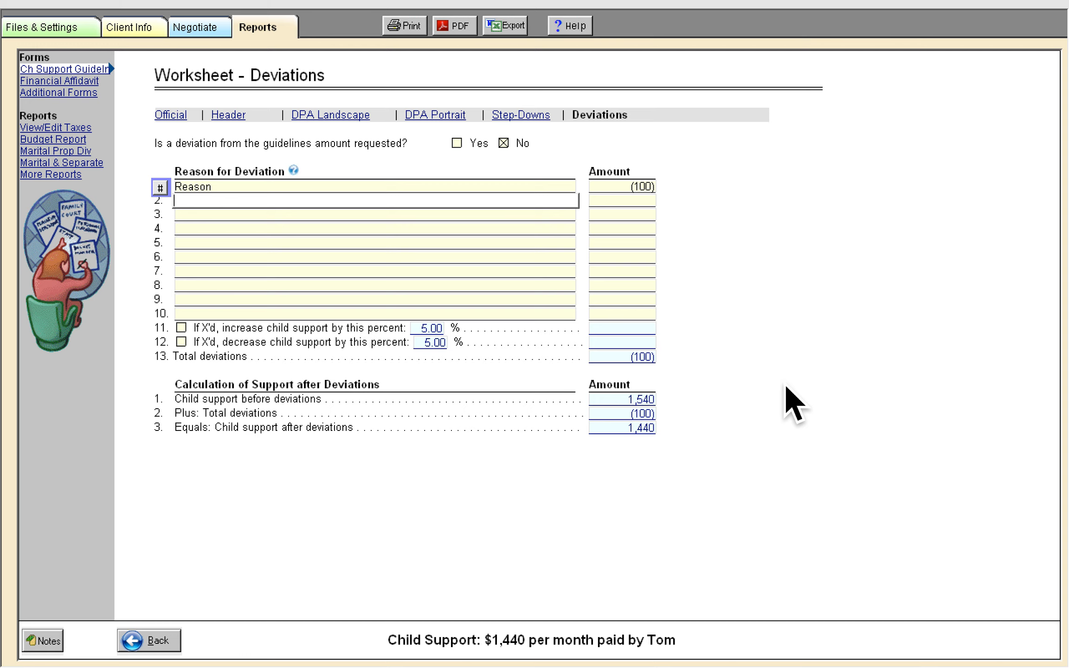
Return to the official guideline worksheet and print it as a PDF opened in Preview
{"action": "left_click", "coordinate": [179, 118]}
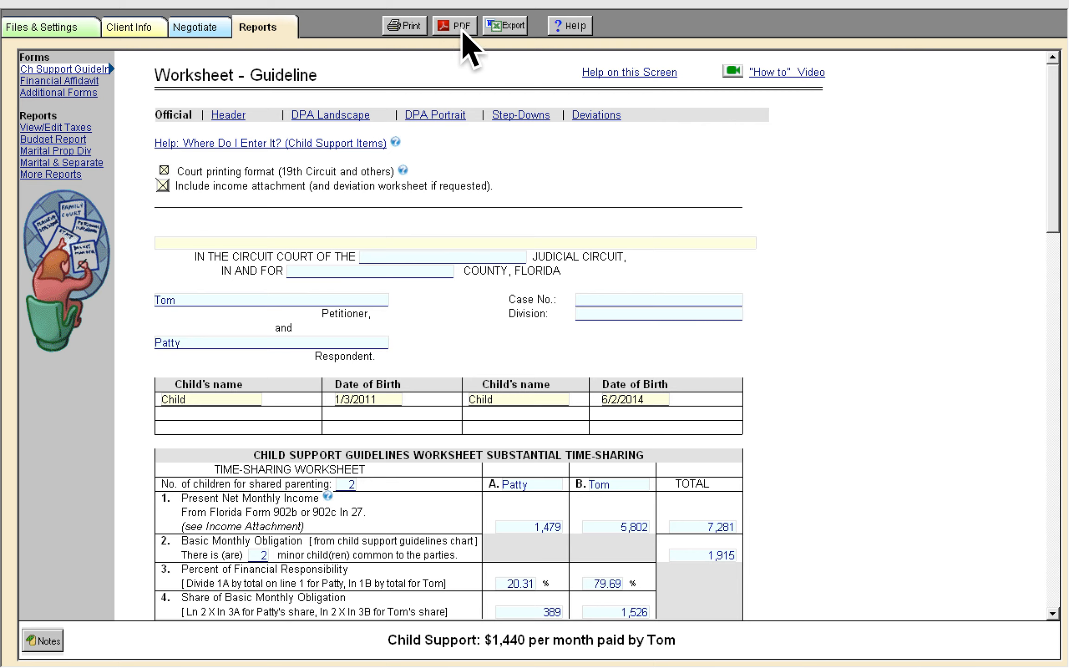
{"action": "left_click", "coordinate": [420, 34]}
{"action": "left_click", "coordinate": [424, 282]}
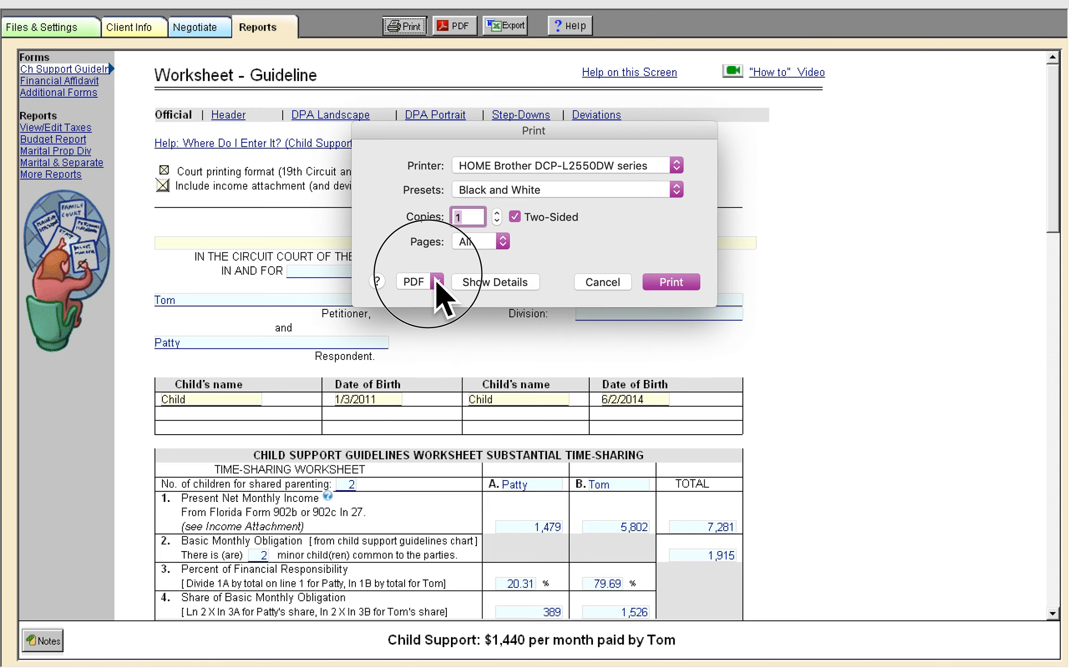
{"action": "left_click", "coordinate": [445, 300]}
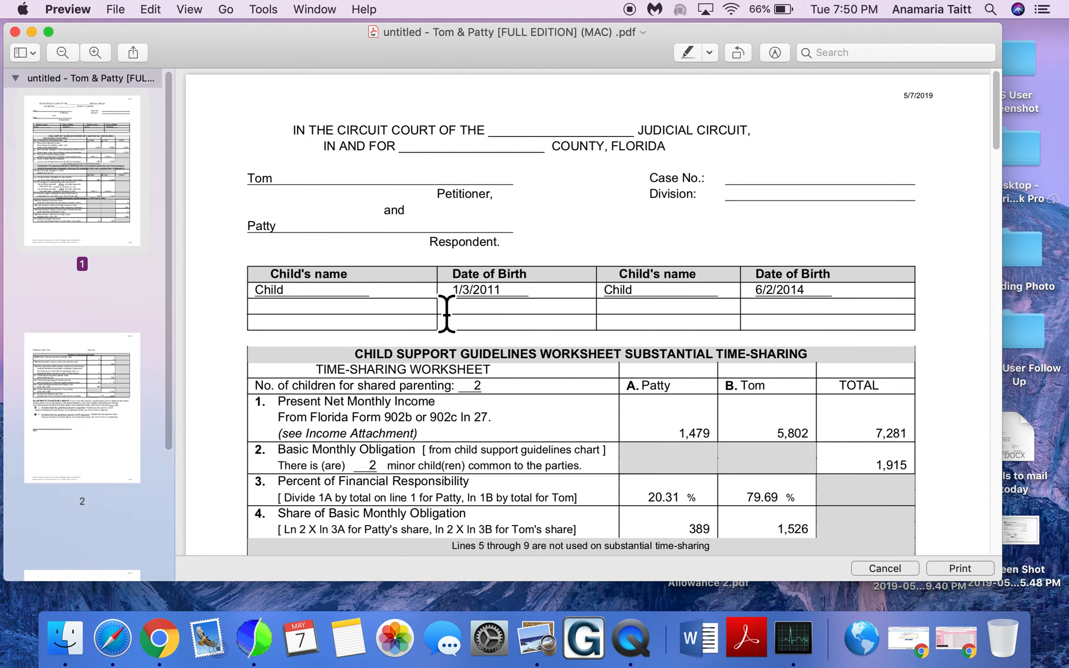
Scroll through the pages of the printed worksheet PDF in Preview
{"action": "left_click", "coordinate": [48, 32]}
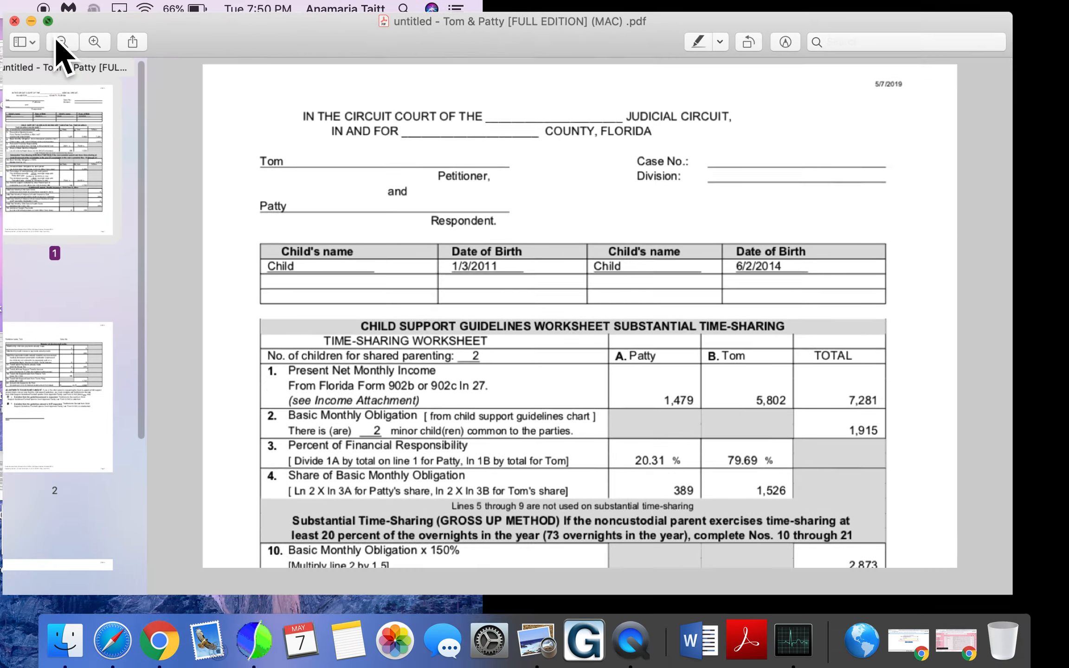
{"action": "scroll", "coordinate": [550, 317], "scroll_direction": "down", "scroll_amount": 3}
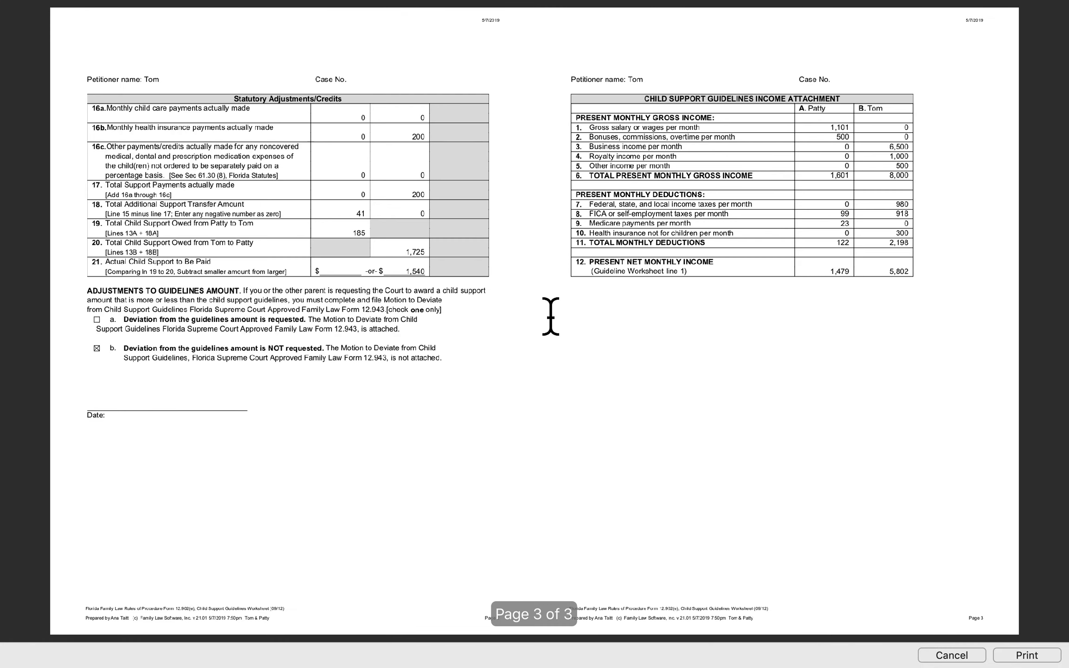
{"action": "scroll", "coordinate": [550, 316], "scroll_direction": "up", "scroll_amount": 3}
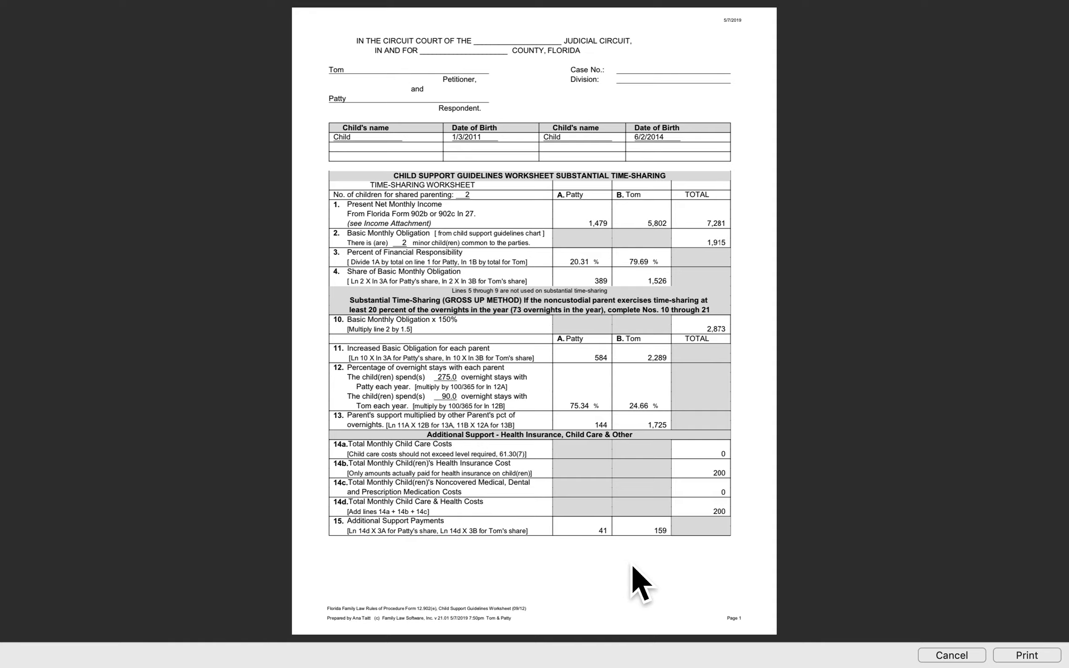
{"action": "mouse_move", "coordinate": [677, 9]}
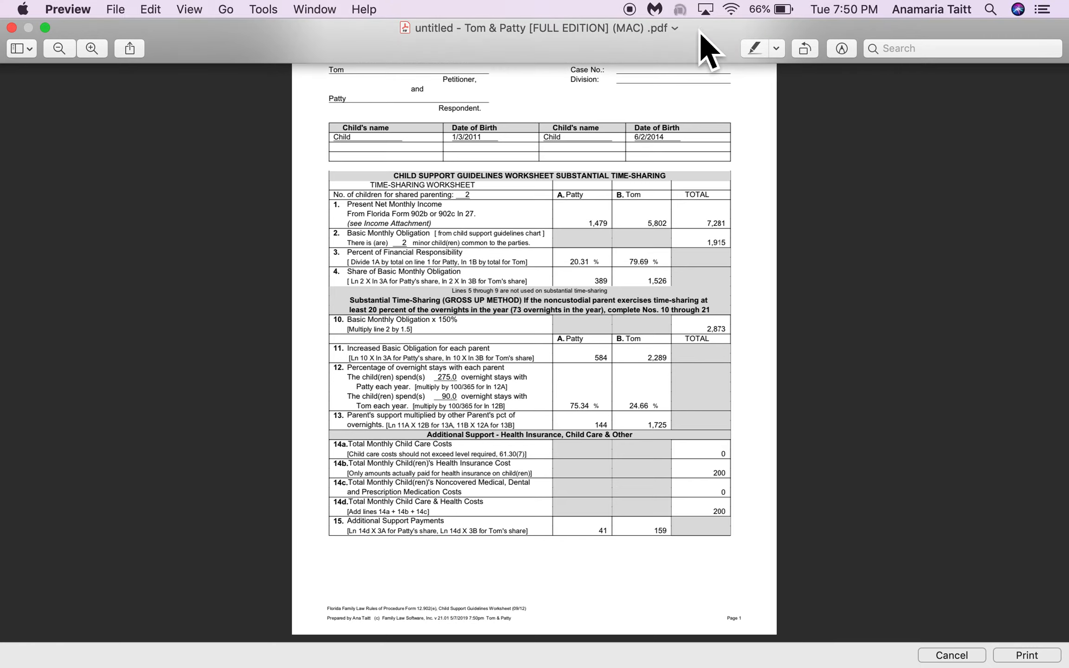